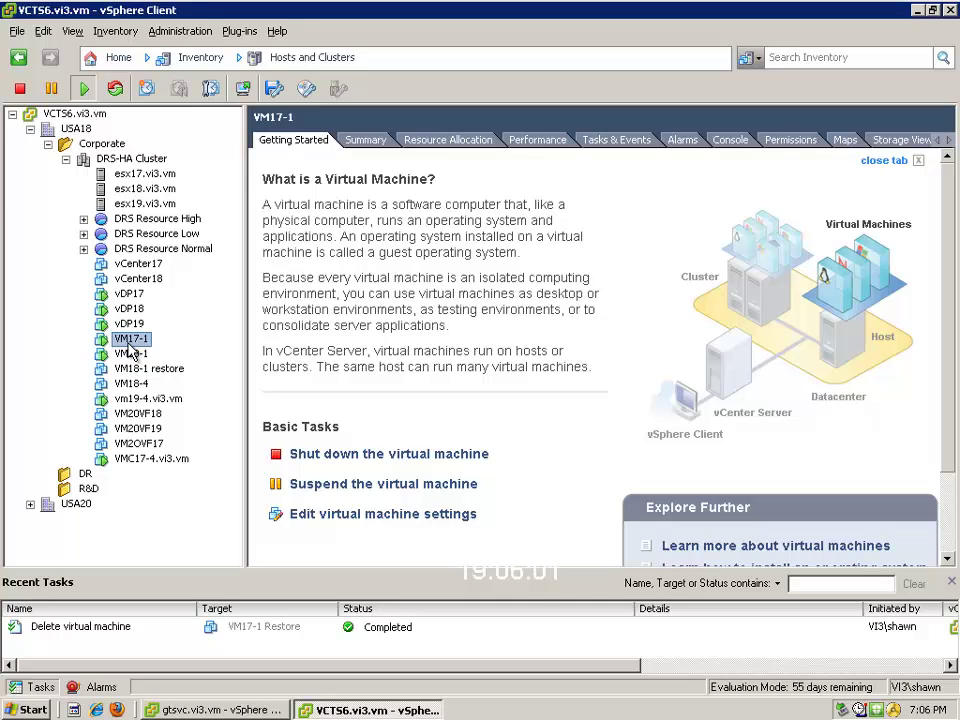
Try to turn on Fault Tolerance for the virtual machine VM17-1.
right_click(130, 350)
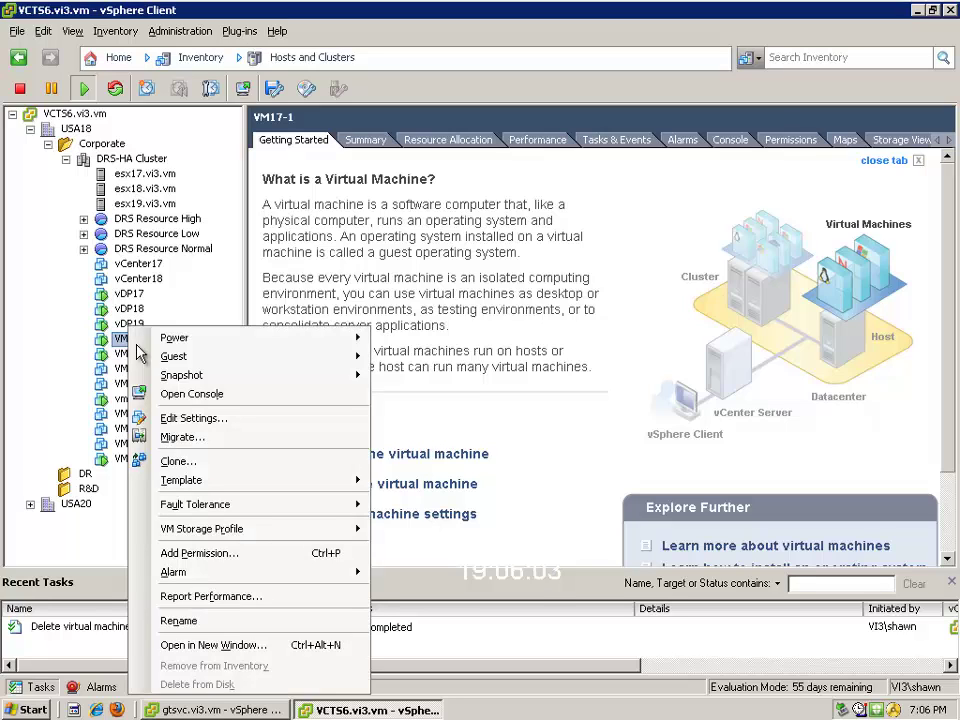
mouse_move(252, 512)
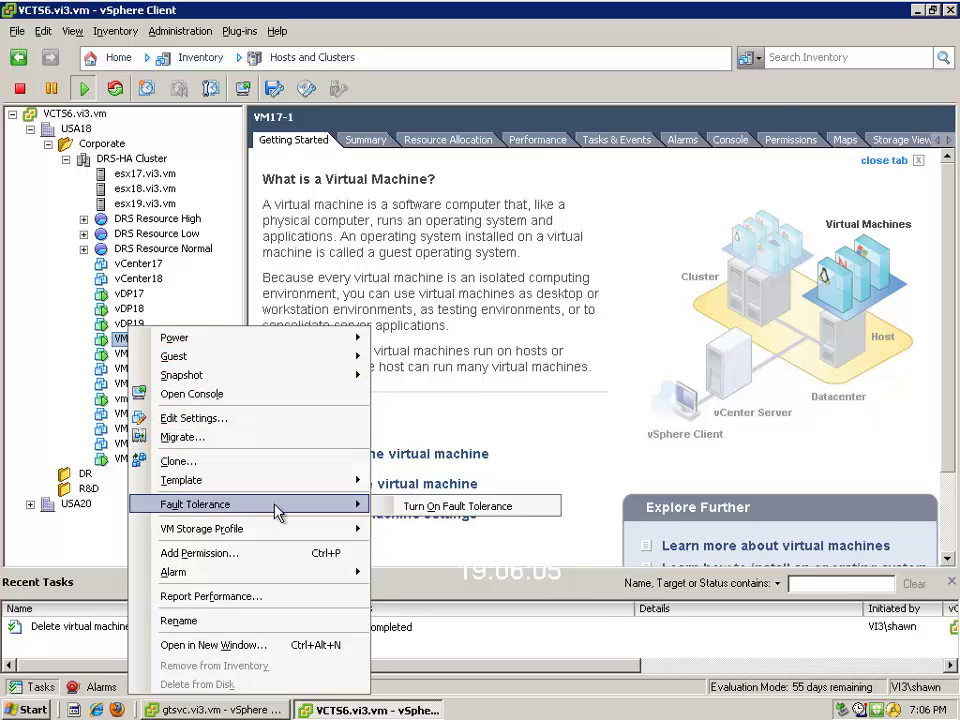
click(410, 508)
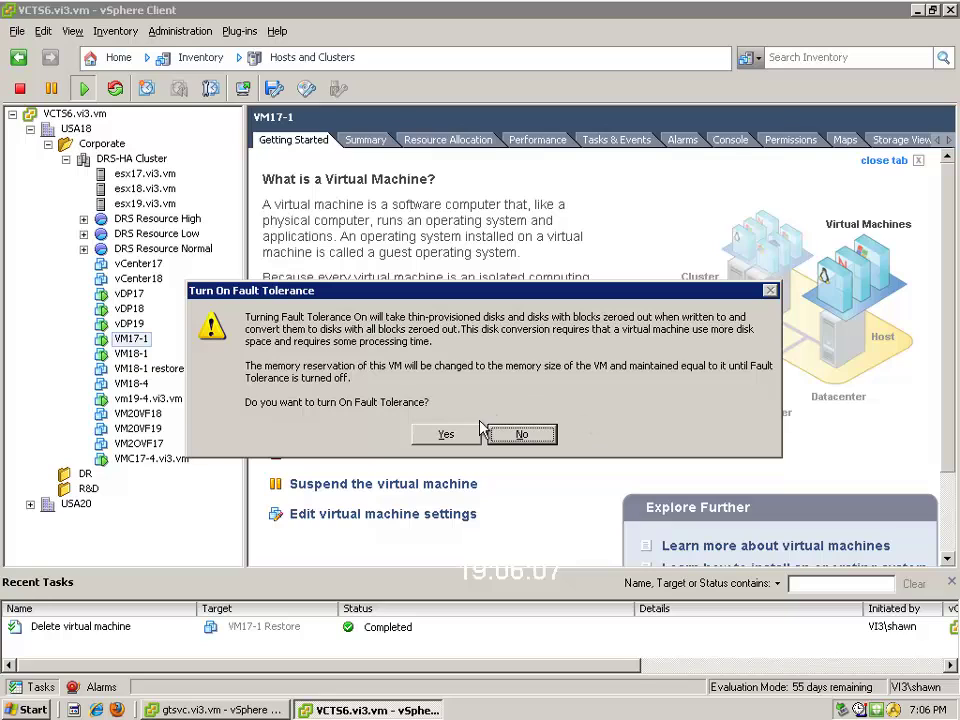
click(446, 434)
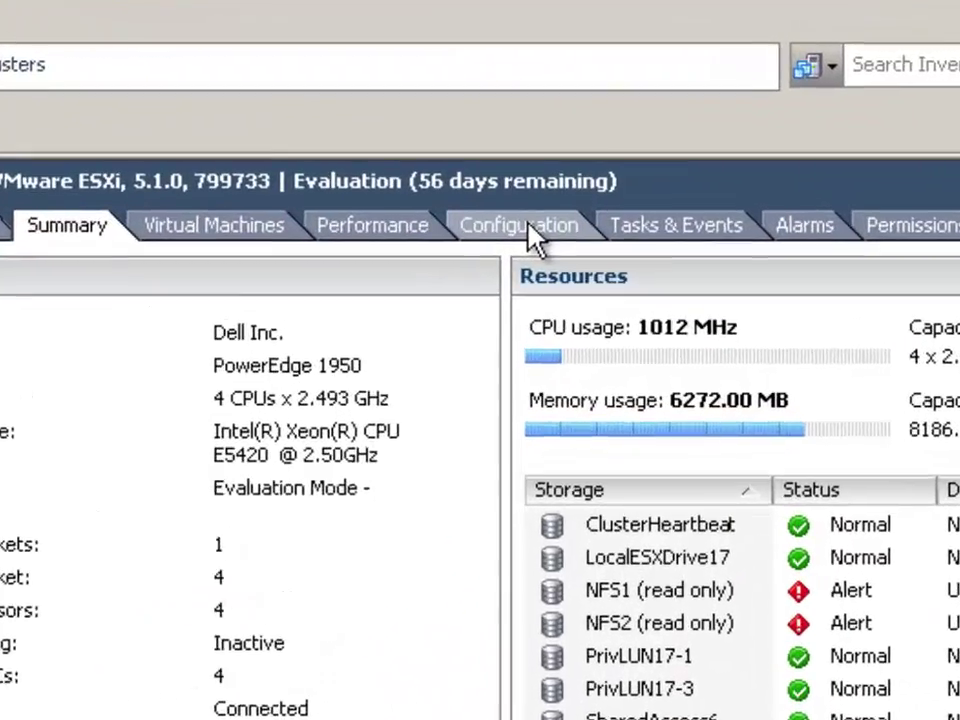
In esx17.vi3.vm's networking configuration, start adding a VMkernel connection on a new vSphere standard switch that uses vmnic2.
click(597, 140)
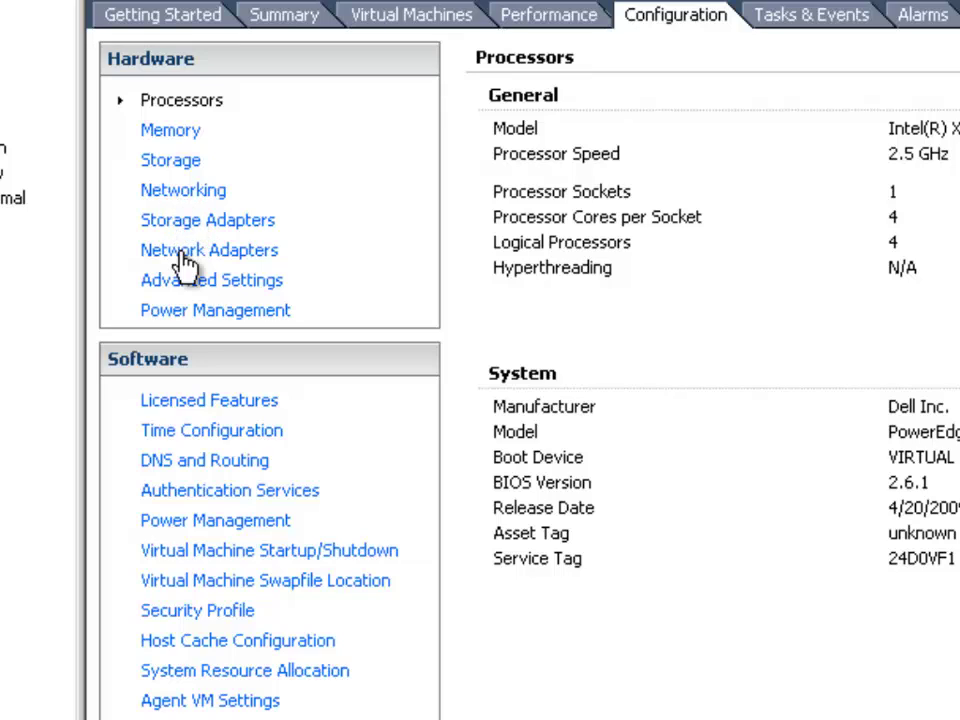
click(180, 195)
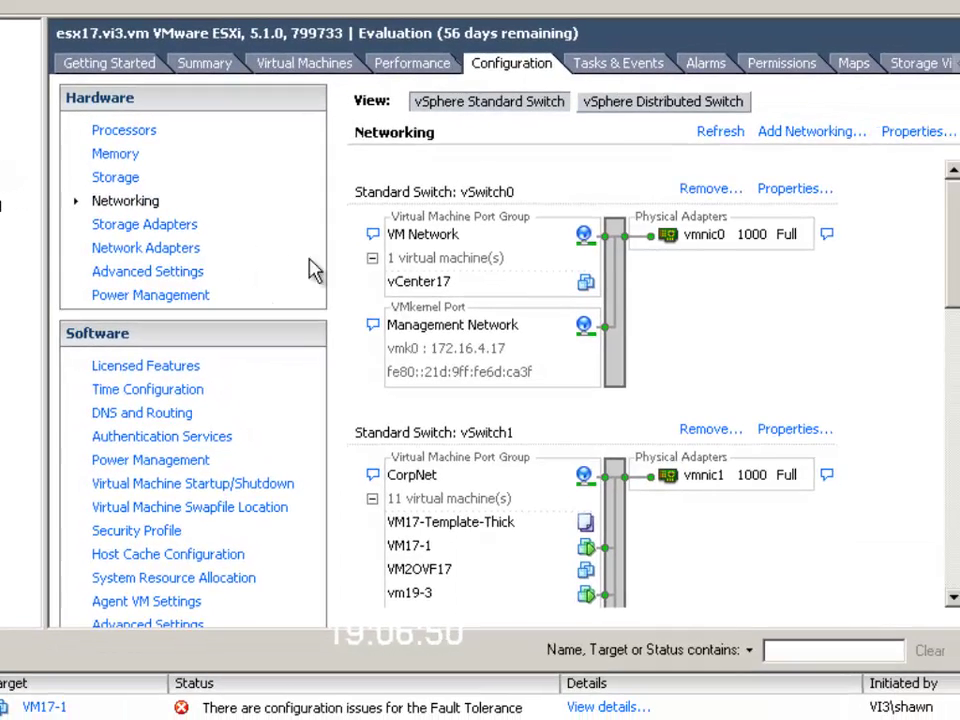
drag(955, 258, 955, 488)
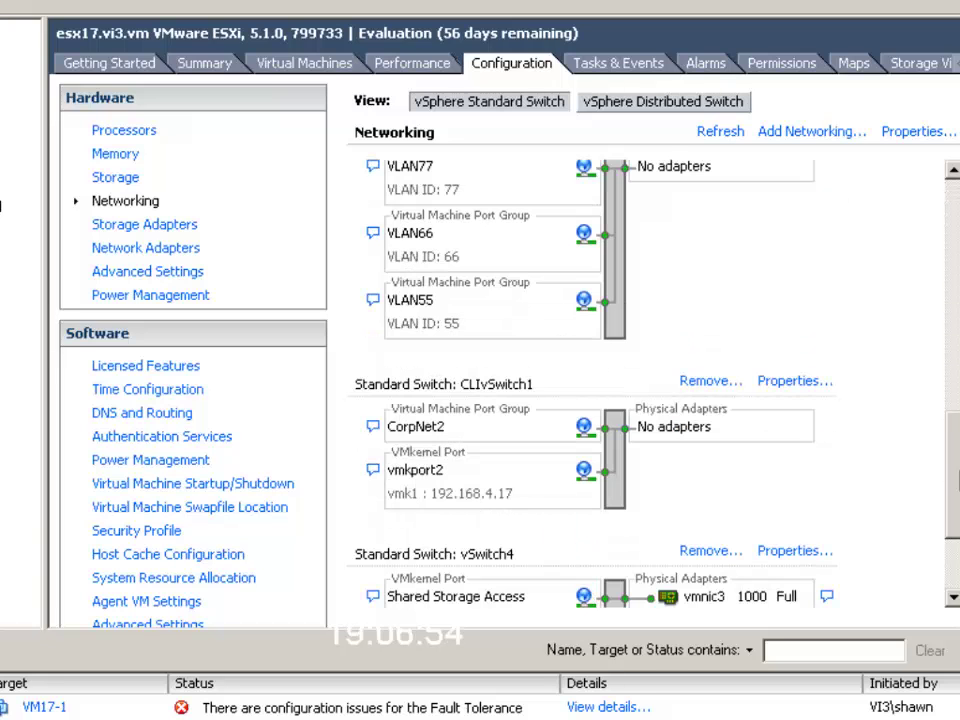
drag(955, 488, 958, 580)
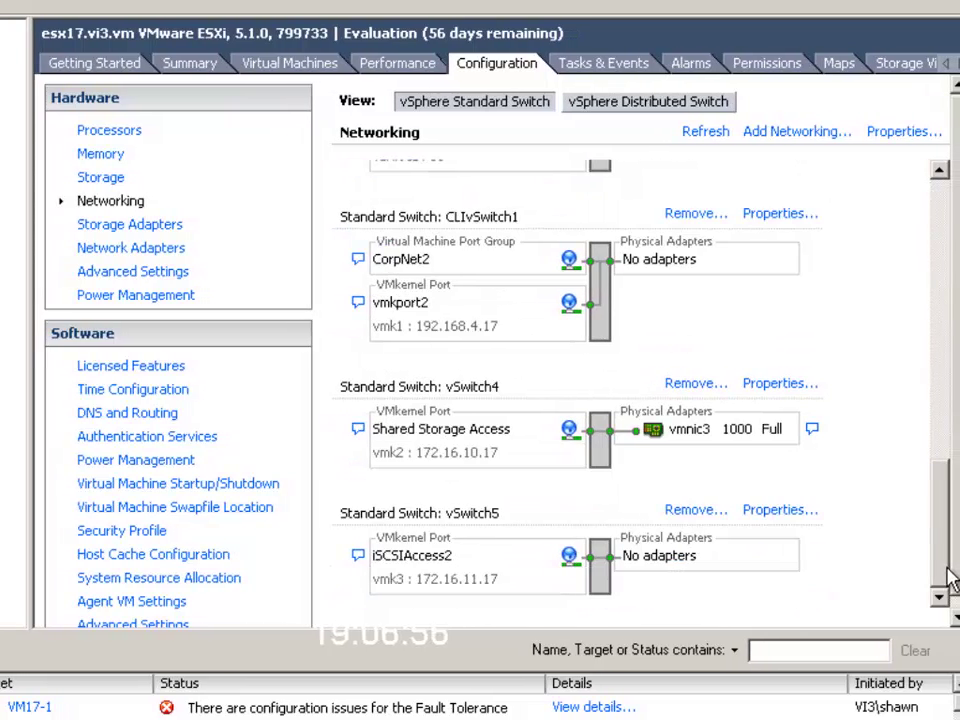
drag(951, 290, 945, 561)
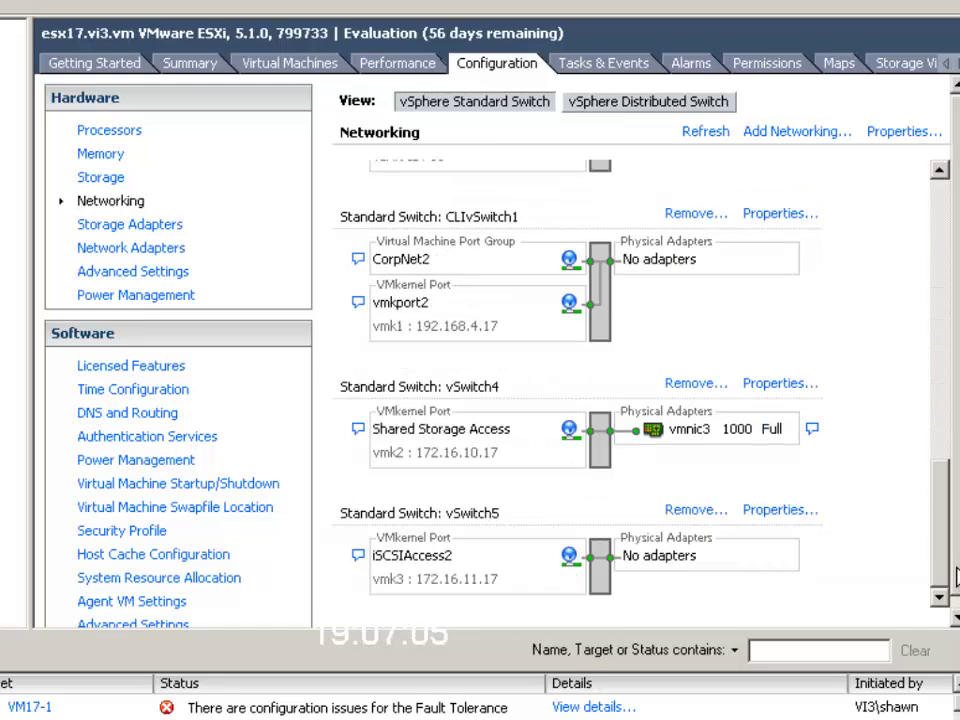
click(795, 132)
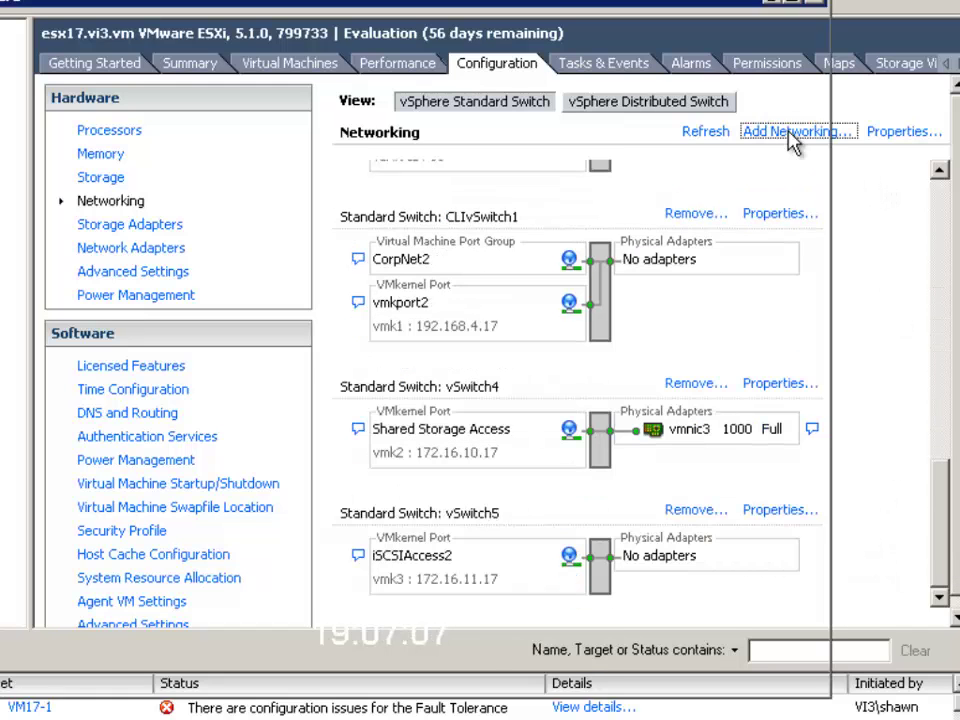
click(105, 227)
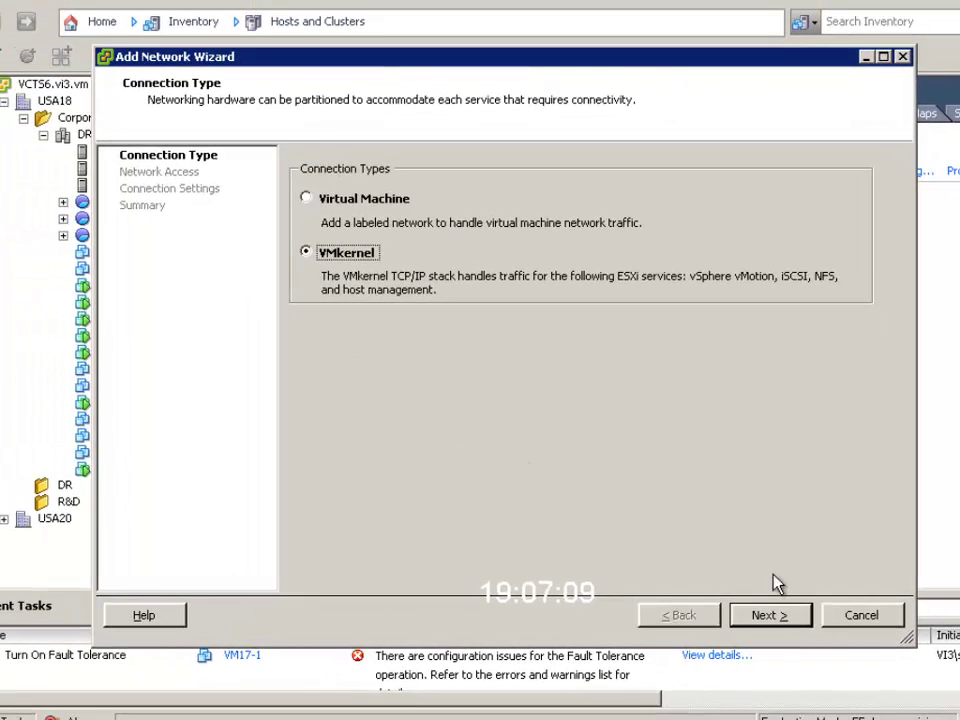
click(801, 616)
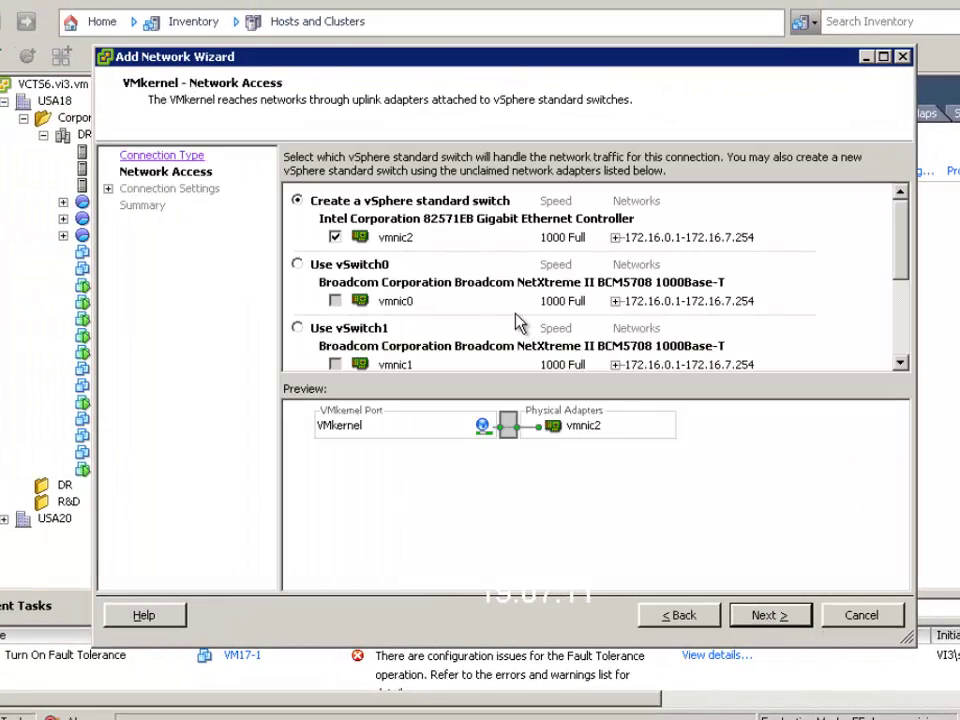
key(Return)
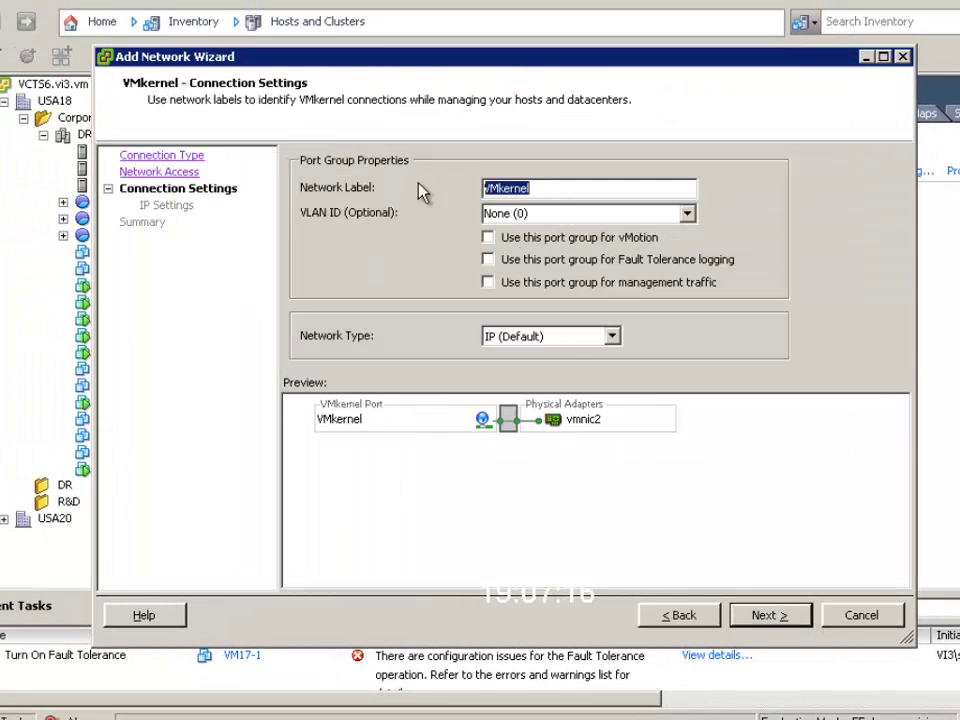
Label the new VMkernel port group FT and enable it for Fault Tolerance logging.
text(FT)
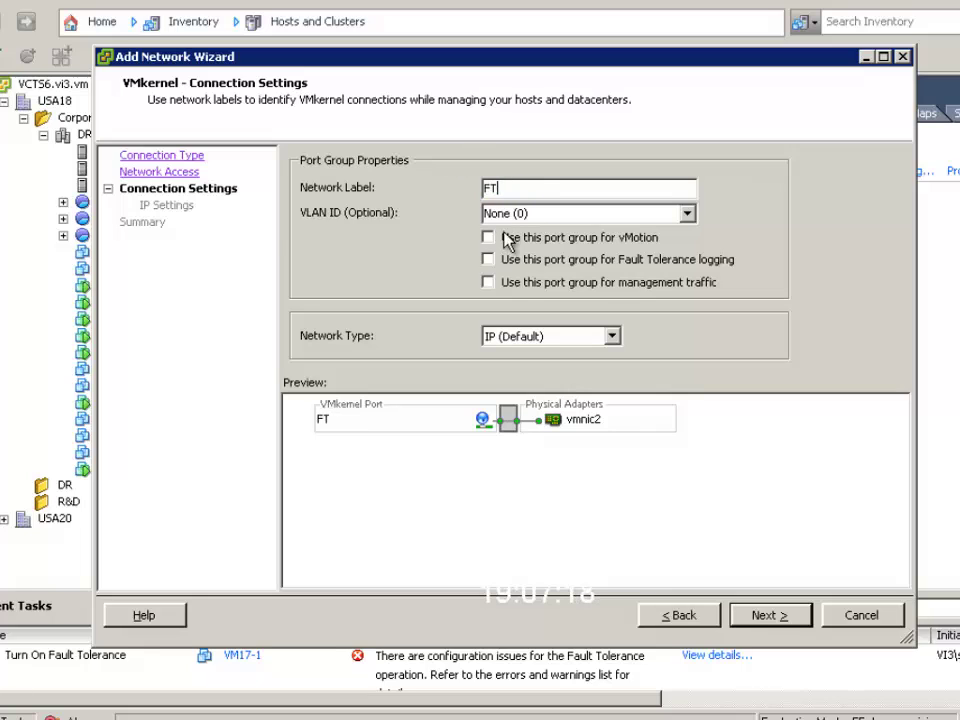
click(488, 259)
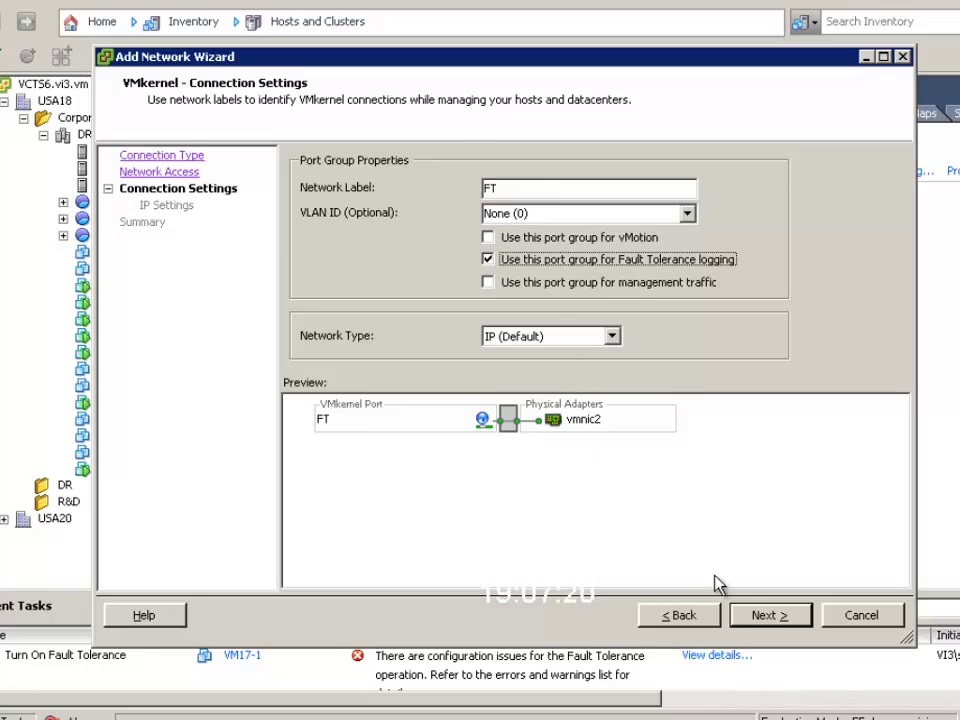
click(764, 615)
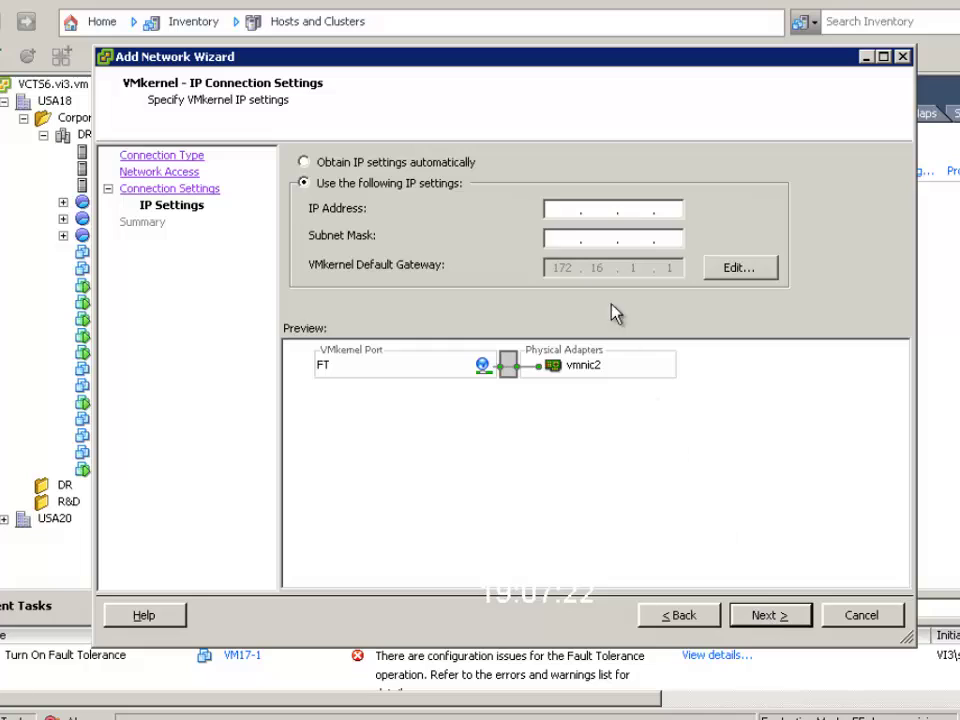
Give the FT VMkernel port a static IP address beginning with 172.16.50 and finish adding the network on esx17.vi3.vm.
text(172 . )
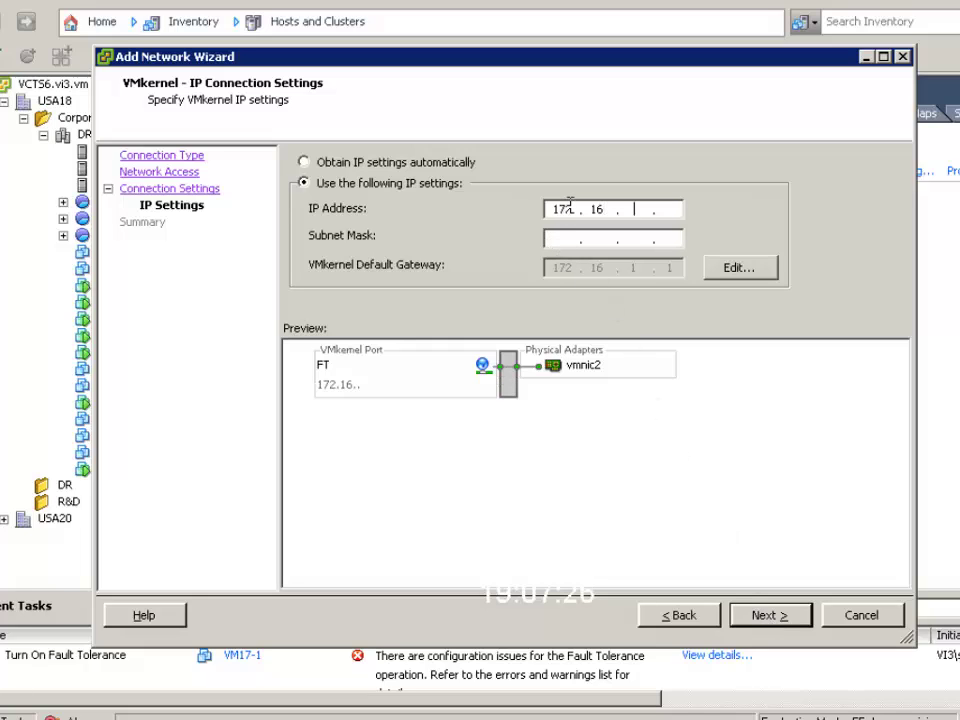
text(16 . 50)
click(760, 612)
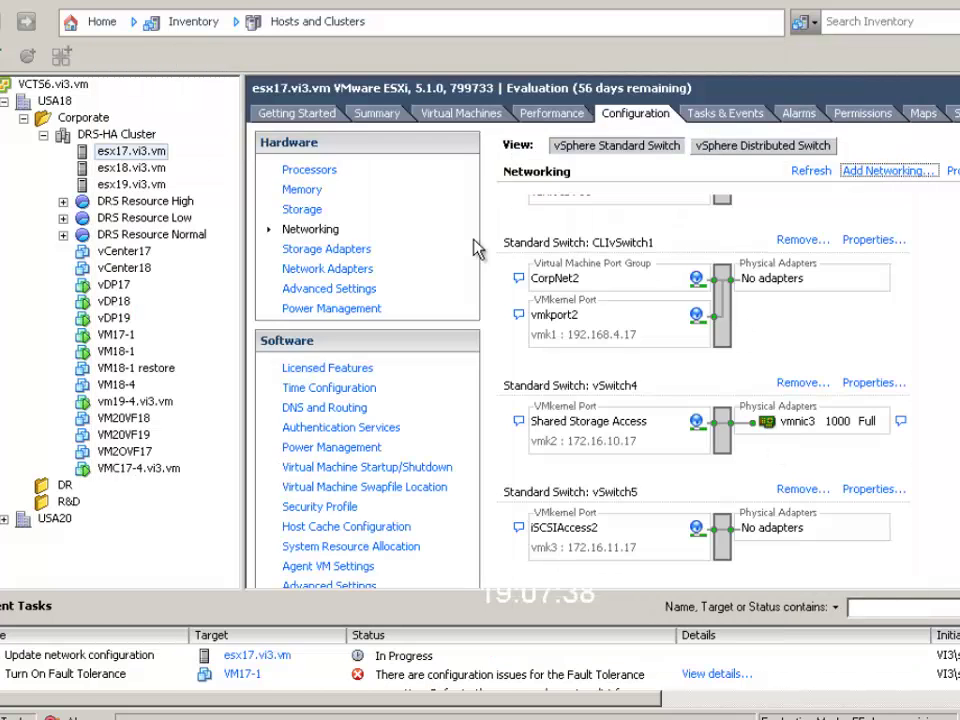
On esx19.vi3.vm, add a VMkernel connection labelled FT on a new standard switch that uses vmnic2.
click(131, 167)
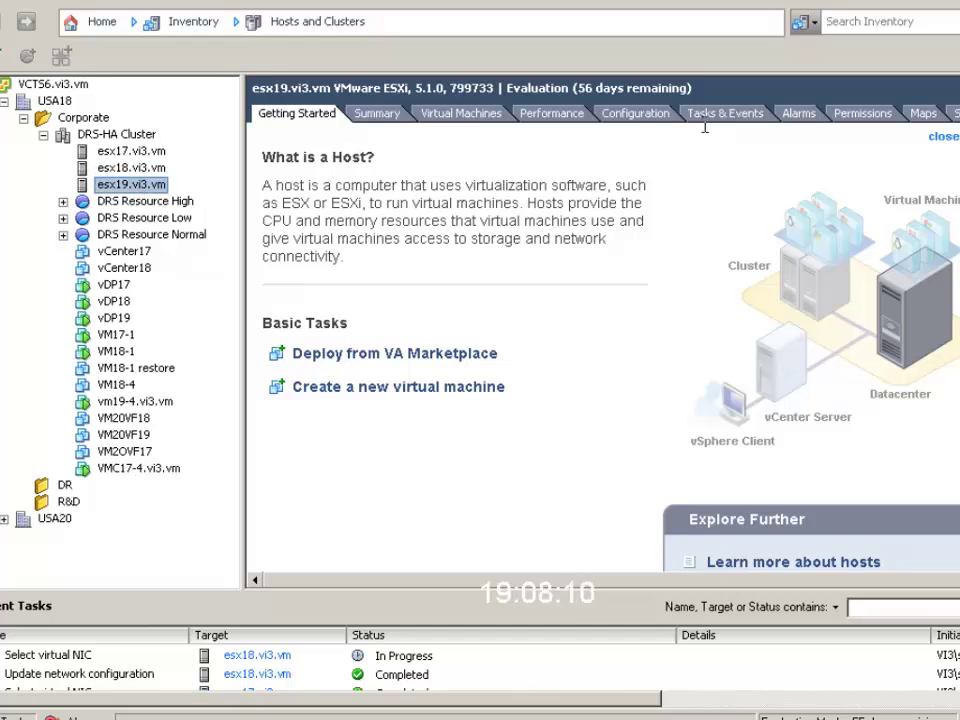
click(645, 118)
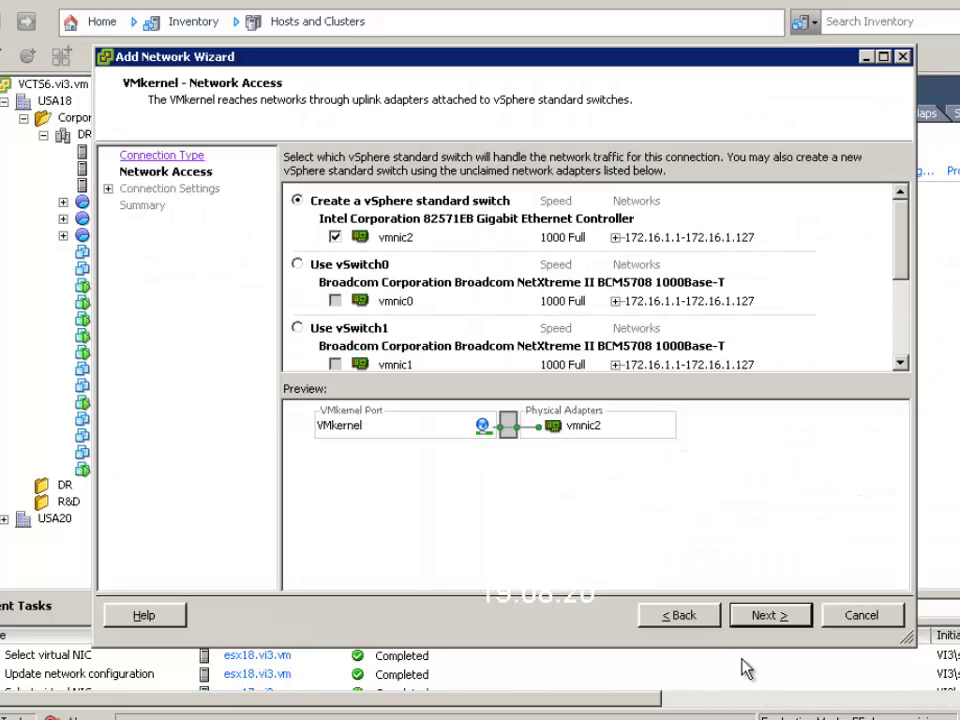
click(767, 615)
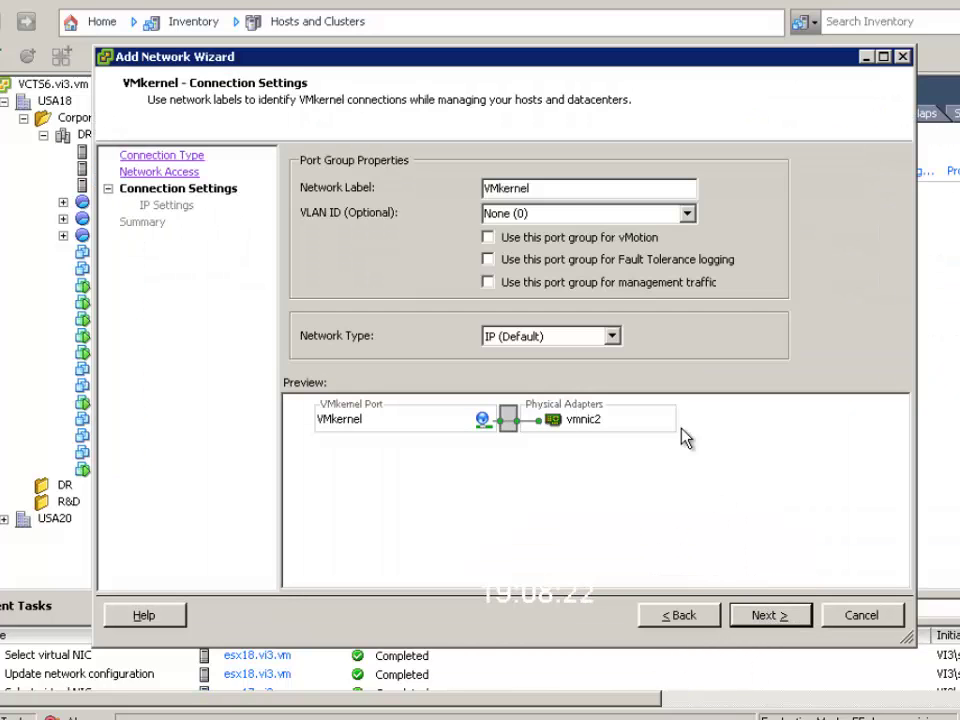
drag(564, 191, 268, 212)
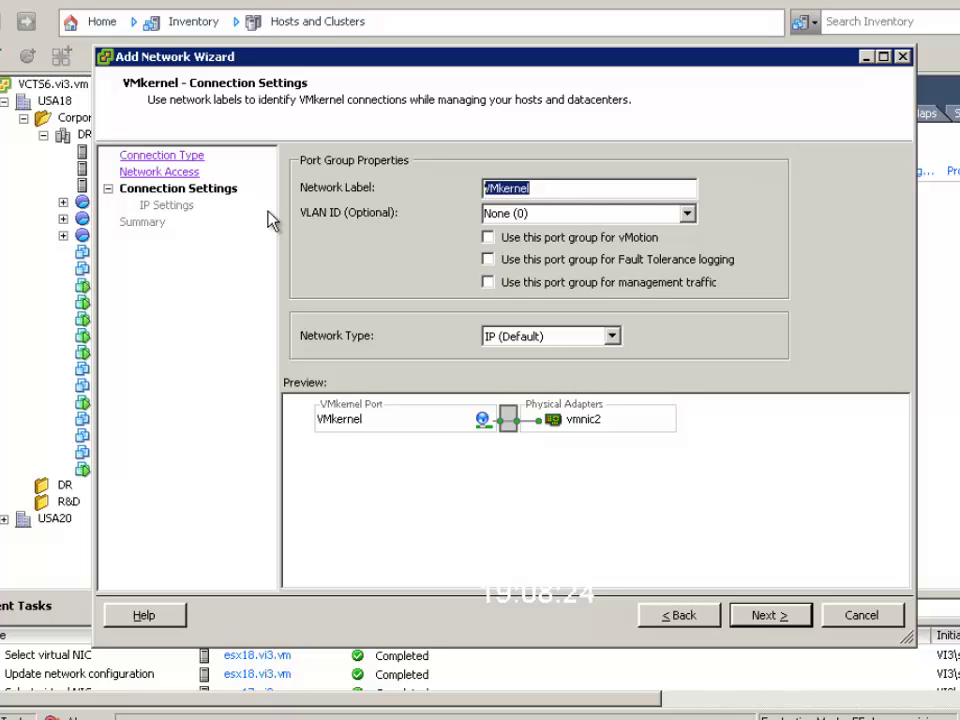
text(F)
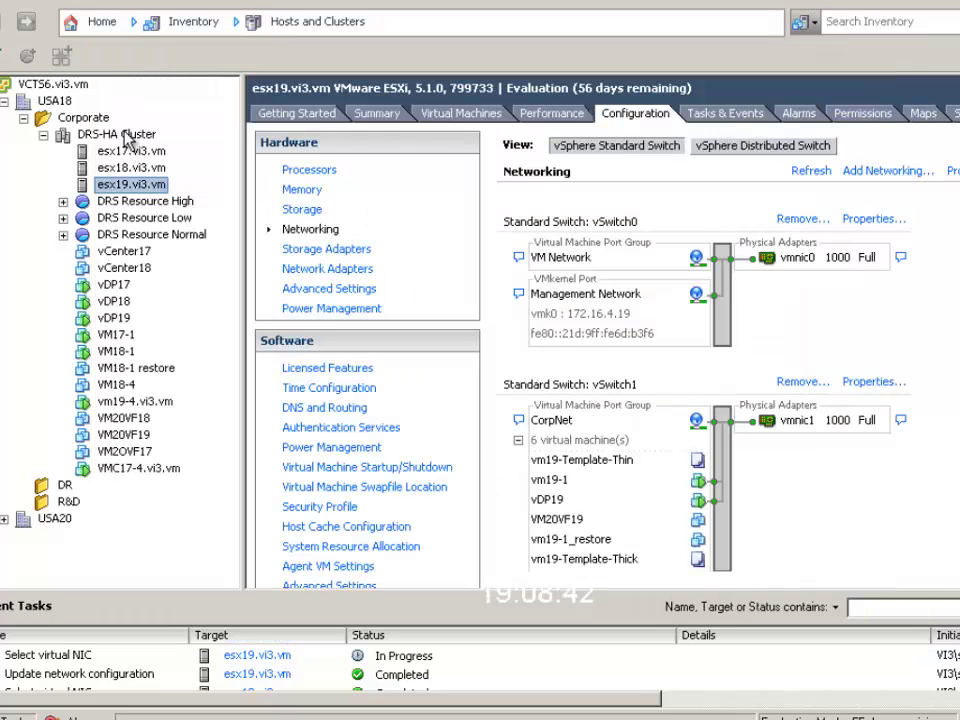
Turn on vSphere HA in the DRS-HA Cluster settings and apply the change.
click(122, 136)
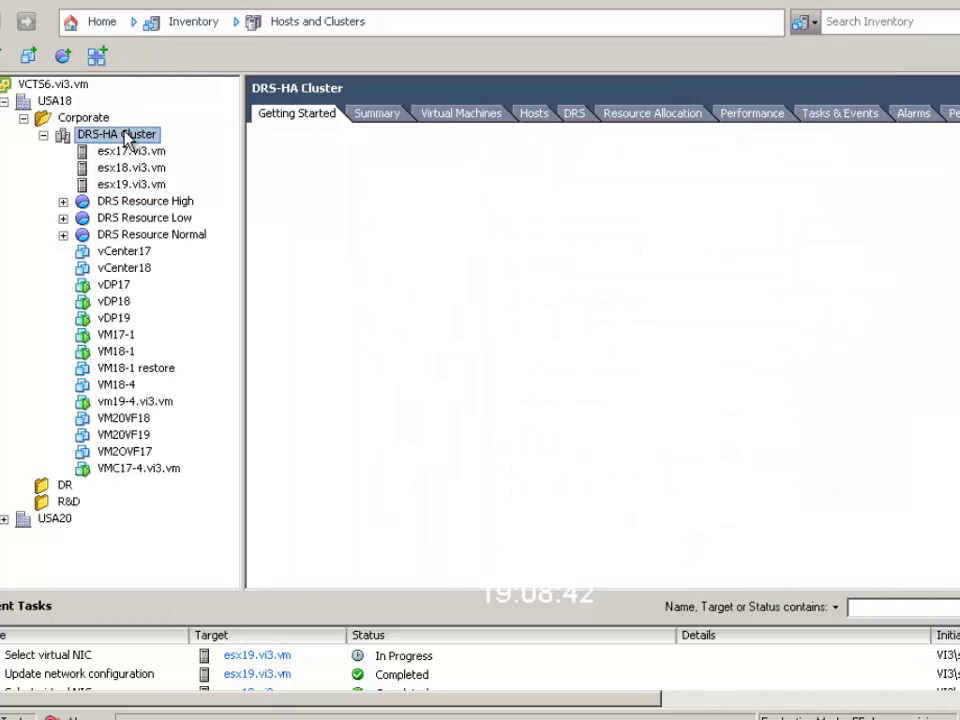
right_click(127, 140)
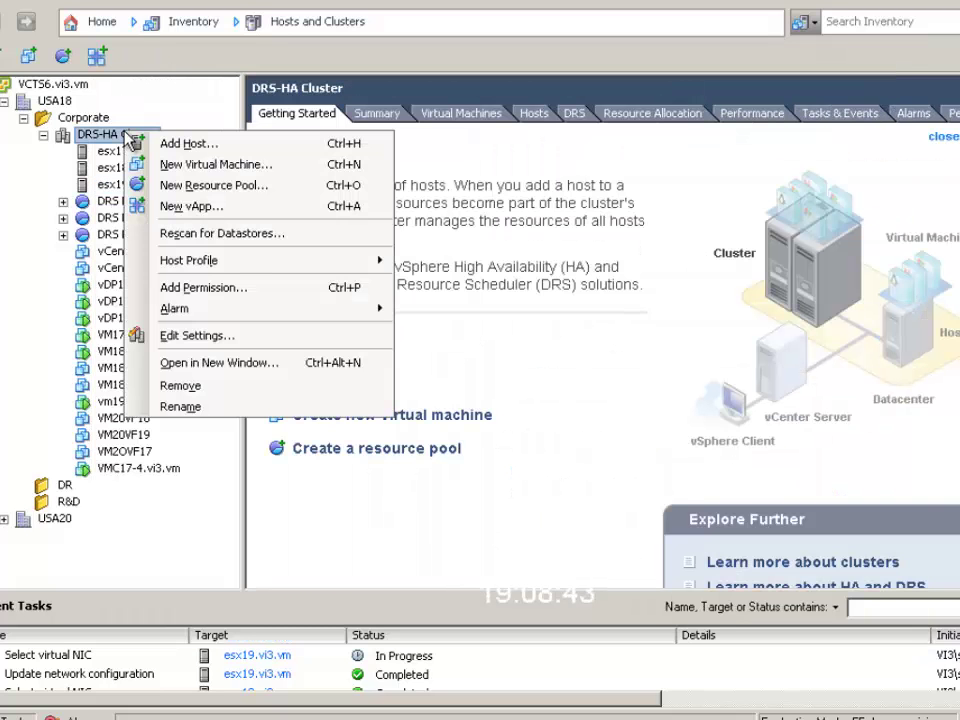
click(196, 336)
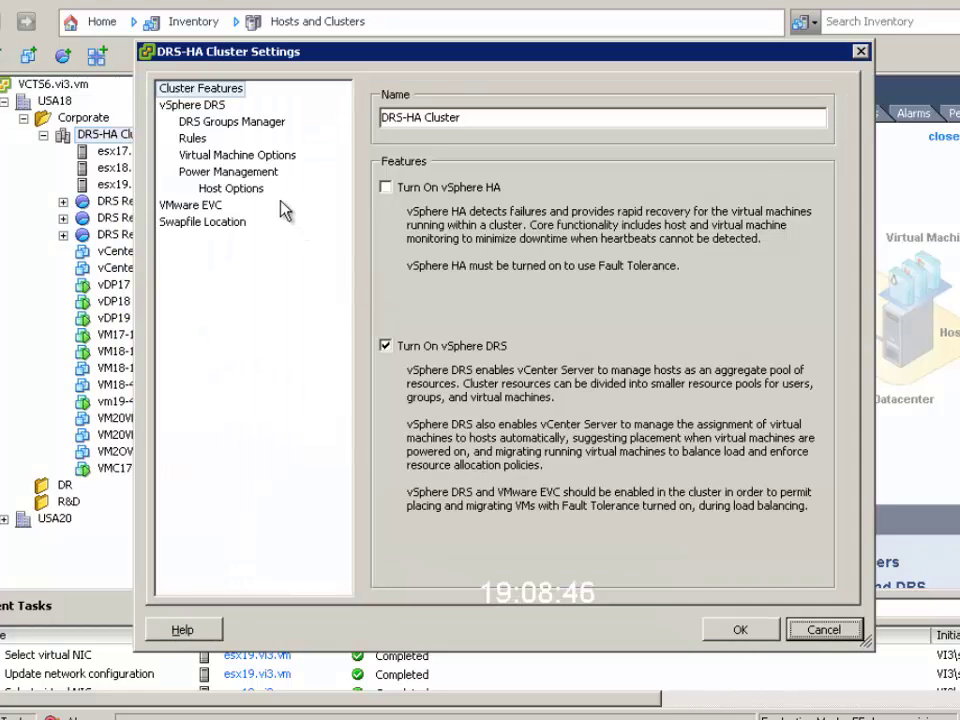
click(386, 187)
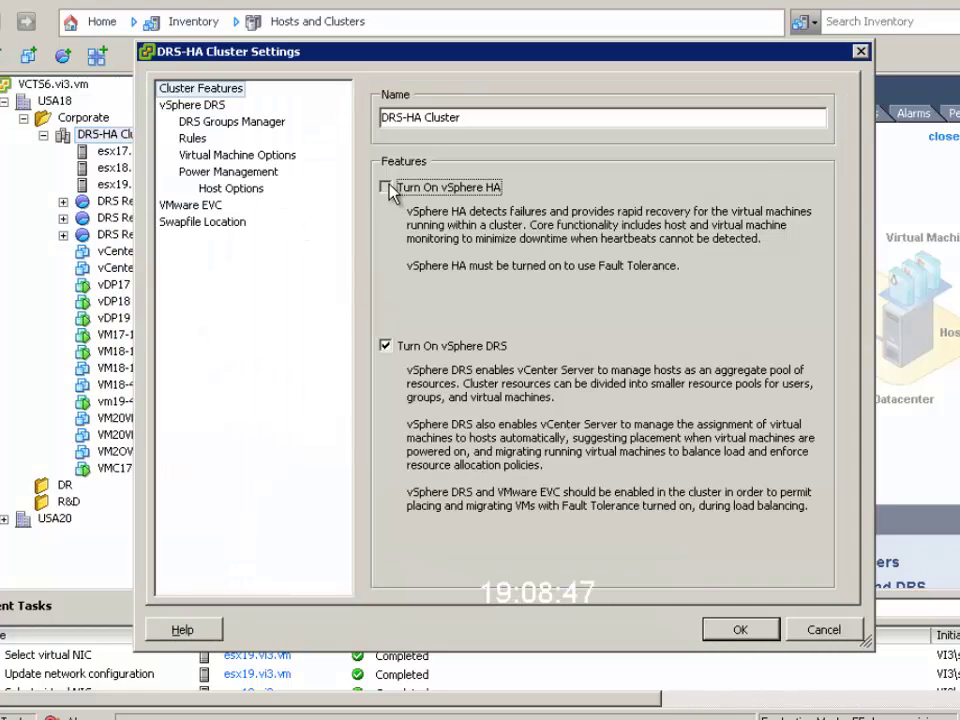
click(738, 630)
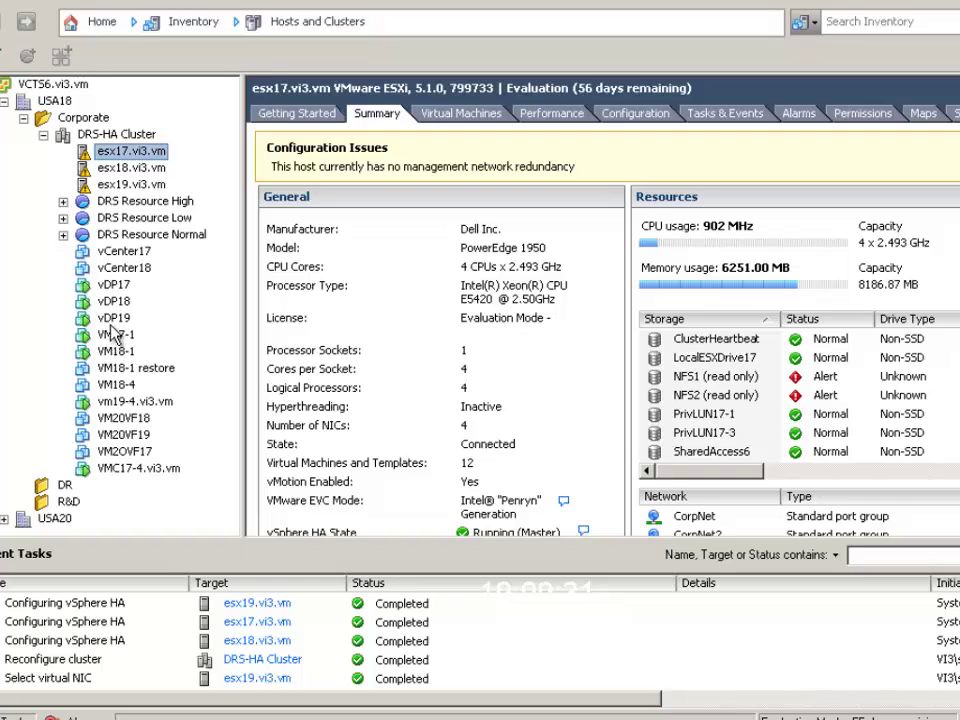
Open VM17-1's virtual machine settings and examine the configuration of Hard disk 1.
right_click(110, 332)
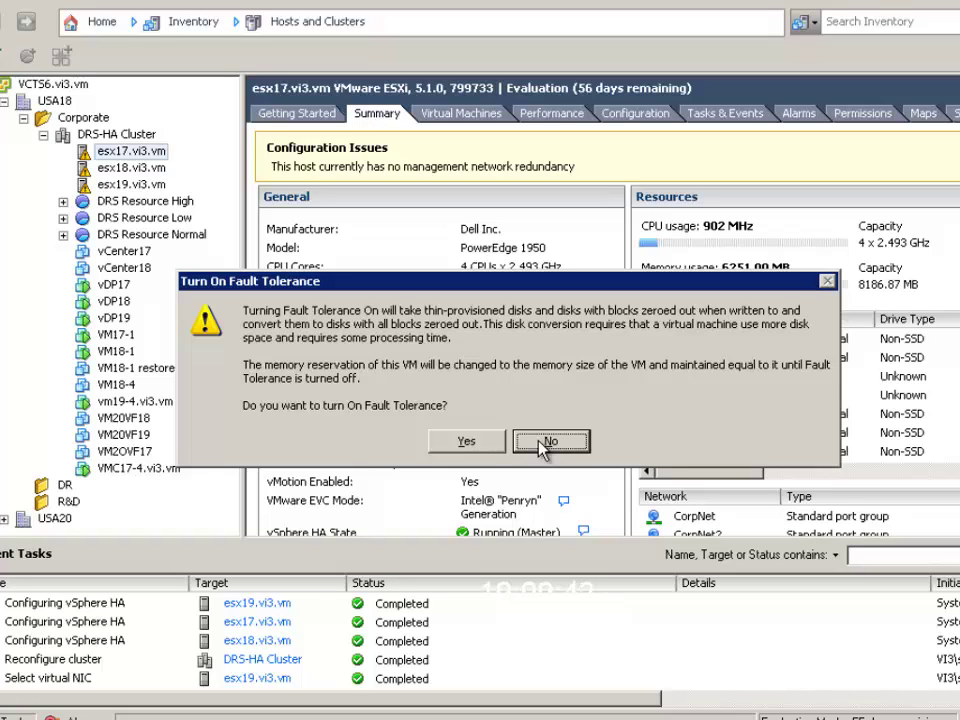
click(545, 443)
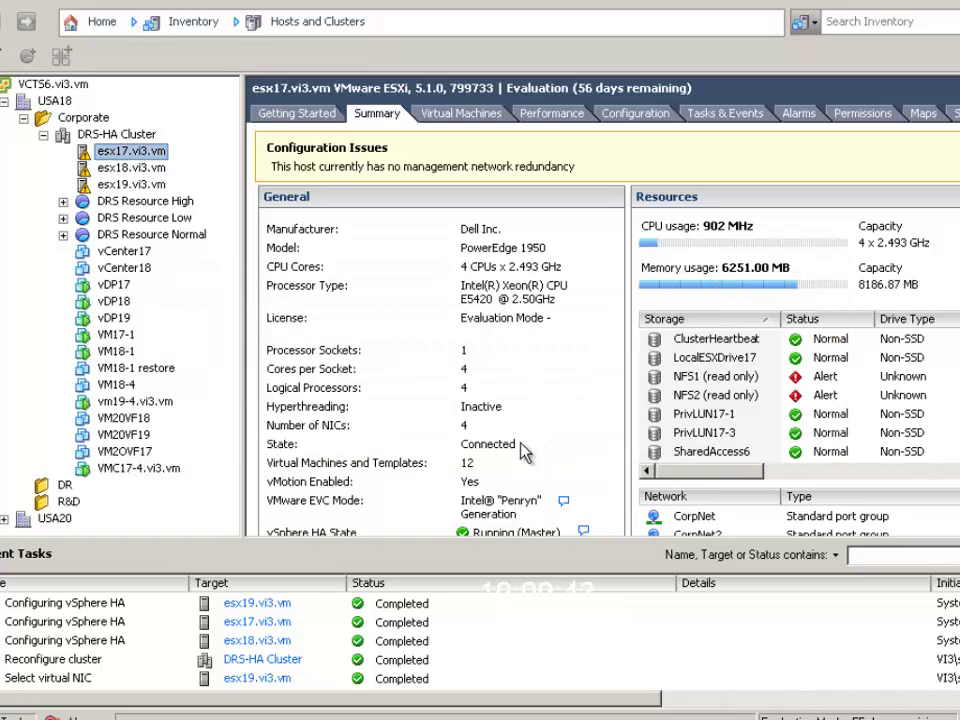
right_click(140, 336)
click(251, 420)
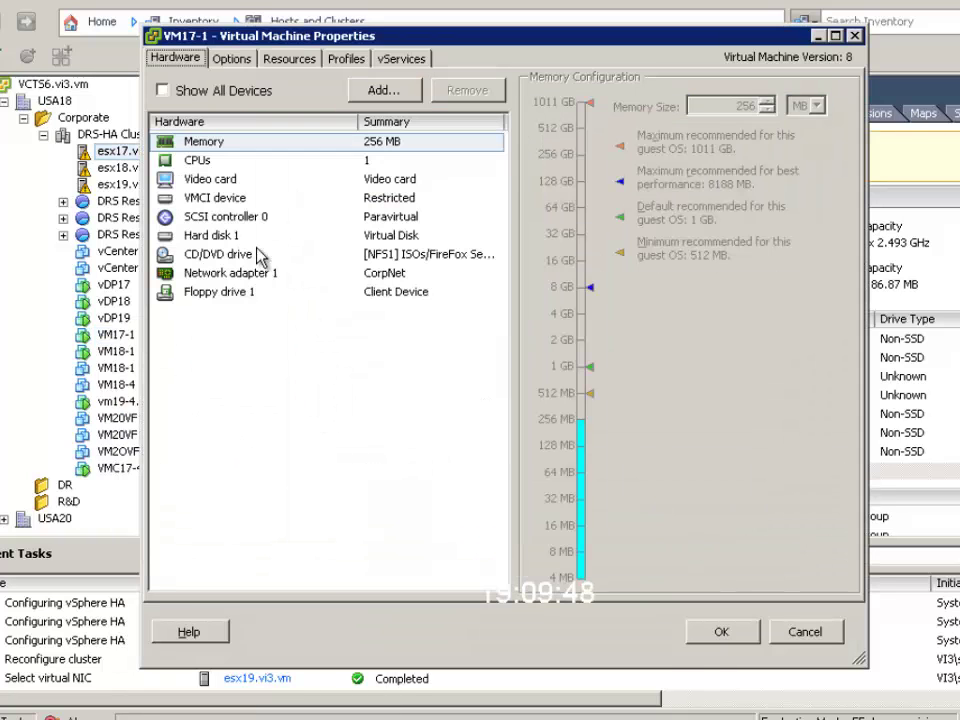
click(220, 235)
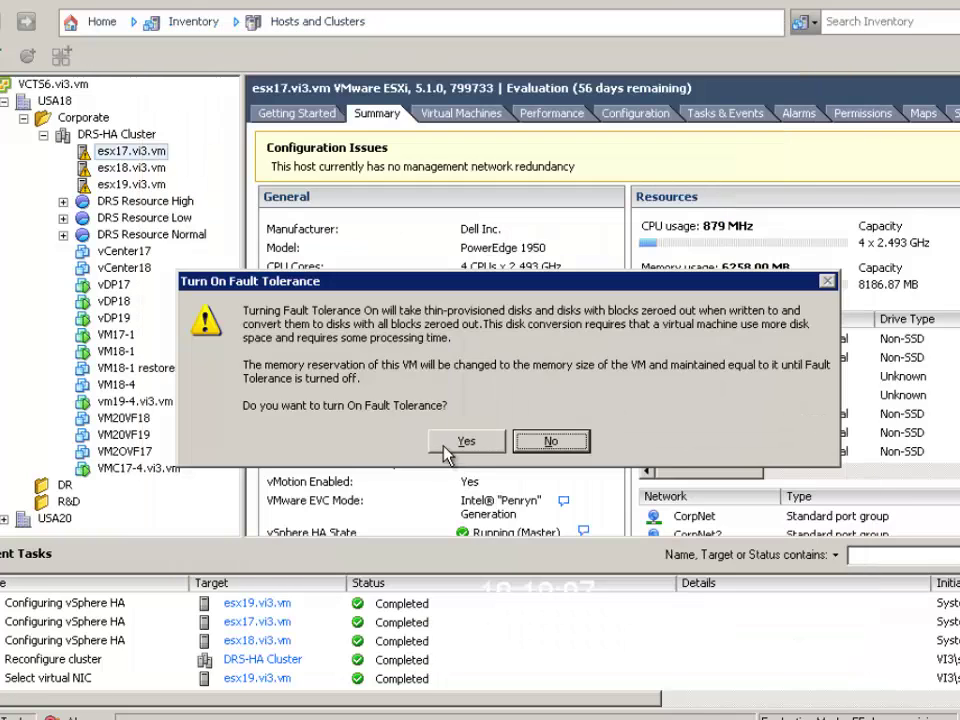
Try again to turn on Fault Tolerance for VM17-1, close the fault details and reselect the virtual machine.
click(452, 446)
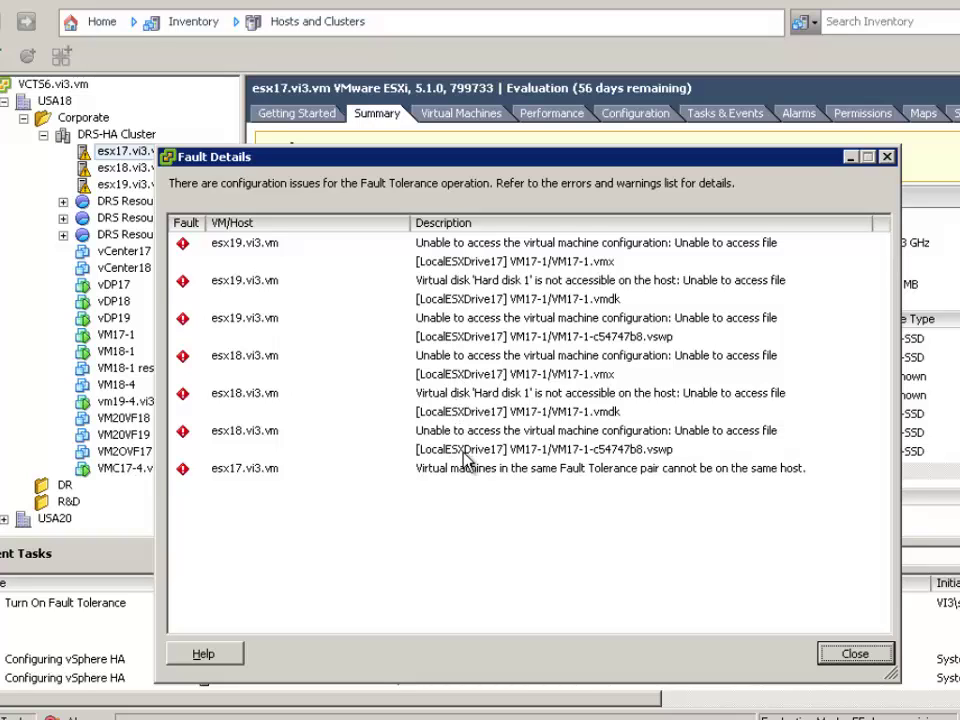
click(857, 661)
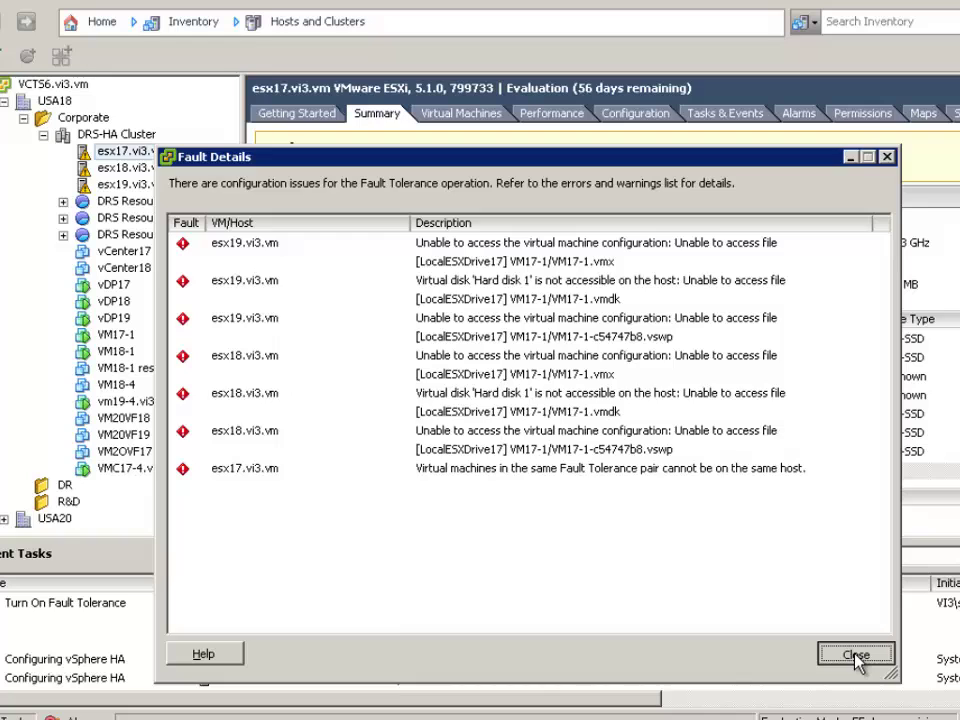
click(117, 337)
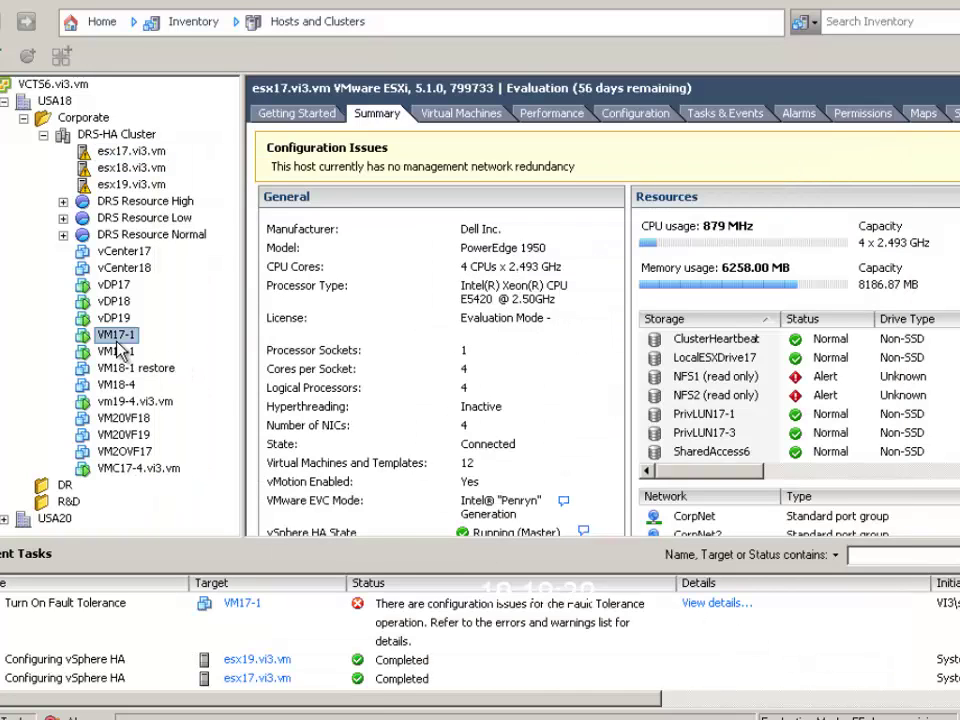
Migrate VM17-1's storage to the SharedAccess6 datastore, using the Thick Provision Eager Zeroed disk format.
right_click(117, 340)
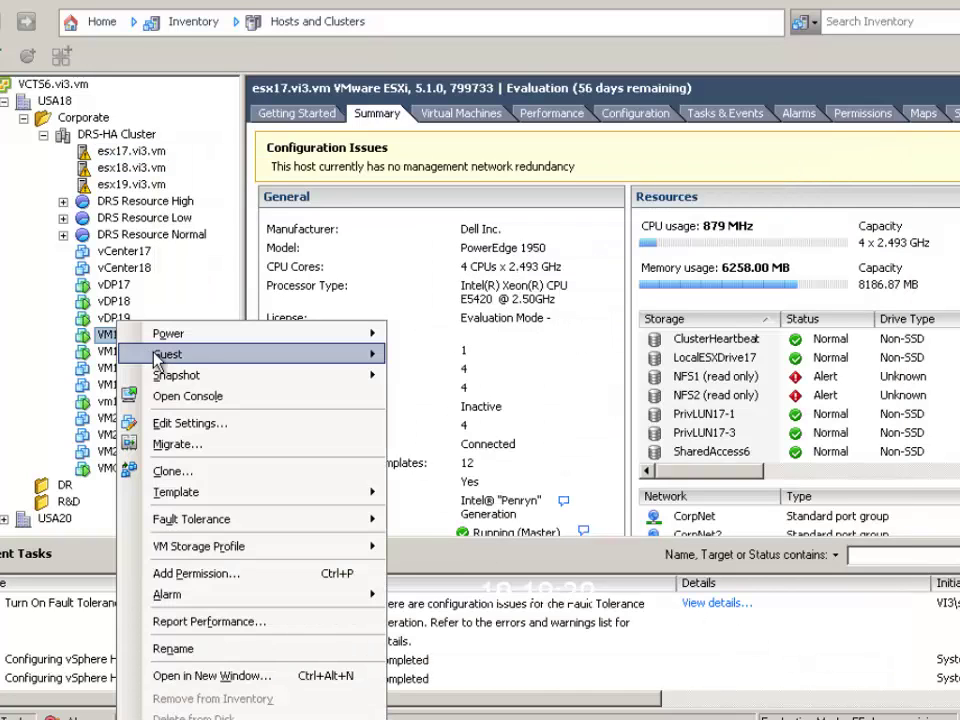
click(224, 445)
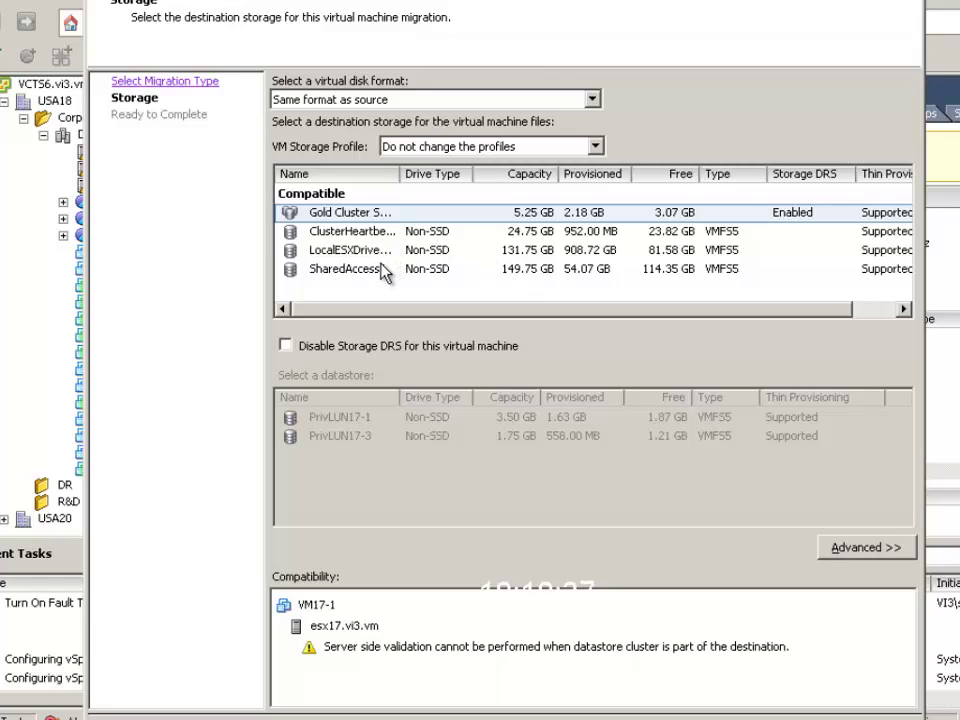
click(383, 270)
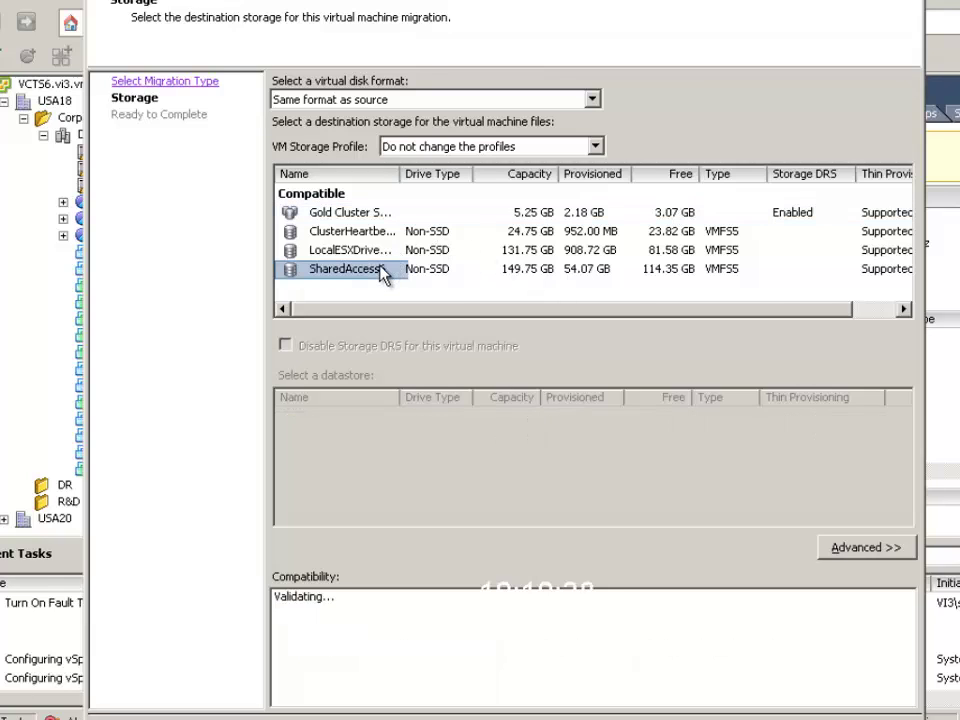
click(594, 99)
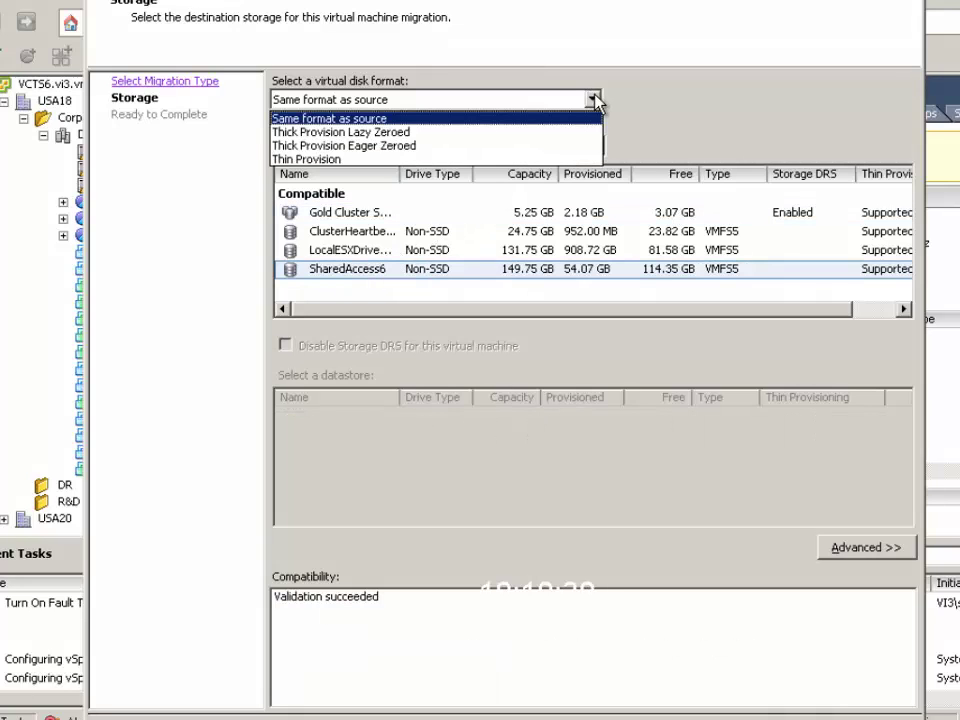
click(366, 146)
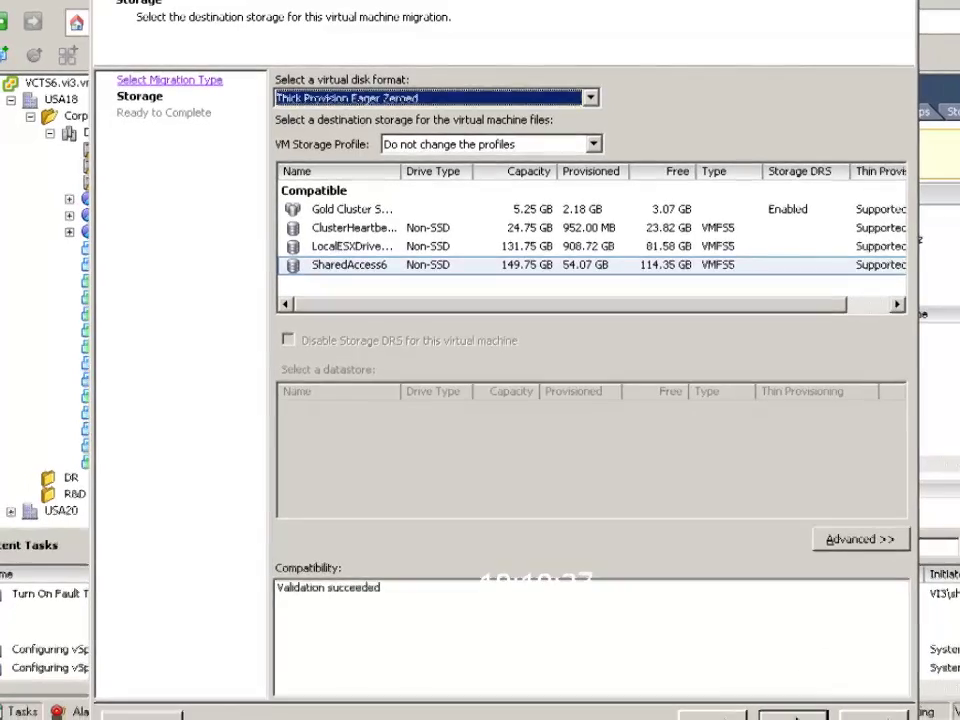
click(793, 715)
click(793, 714)
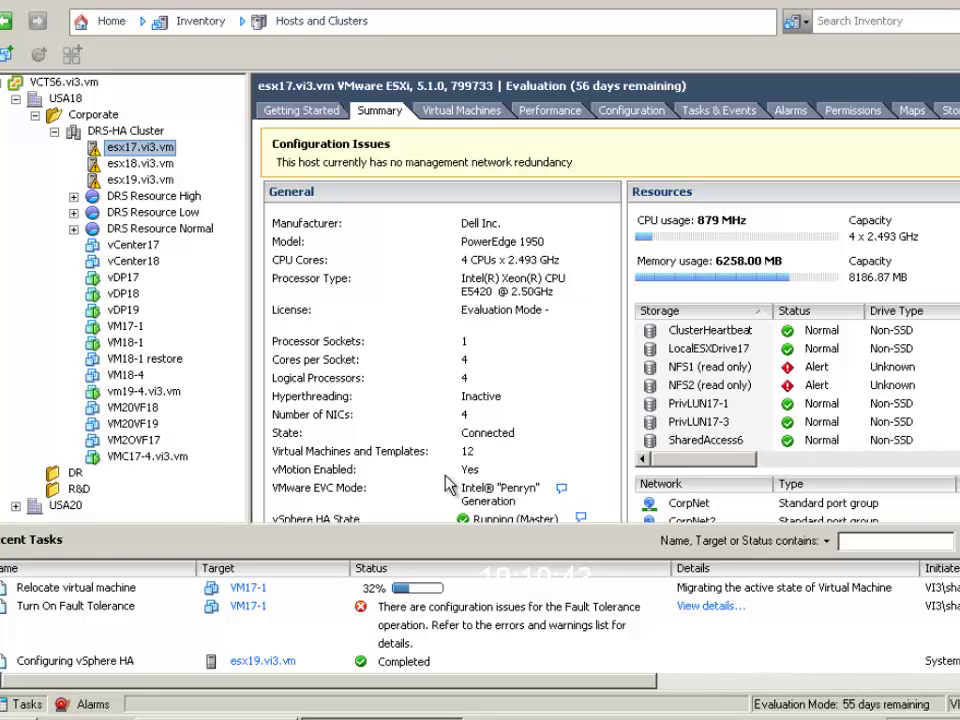
Turn on Fault Tolerance for VM17-1, accept the memory reservation change and power on its secondary on esx19.vi3.vm.
right_click(113, 329)
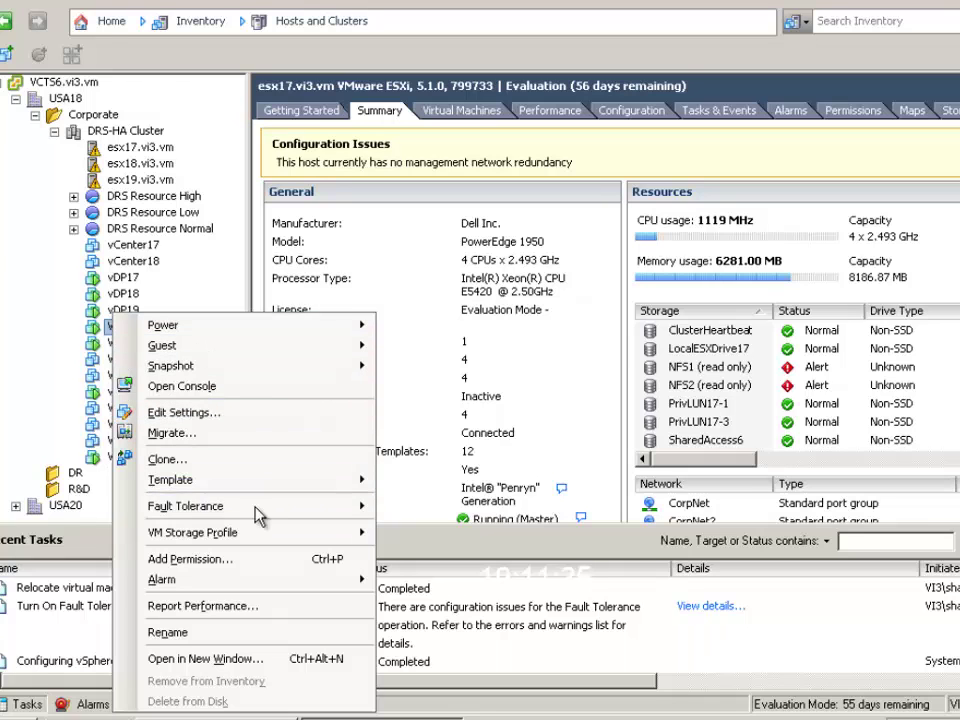
mouse_move(305, 520)
click(420, 507)
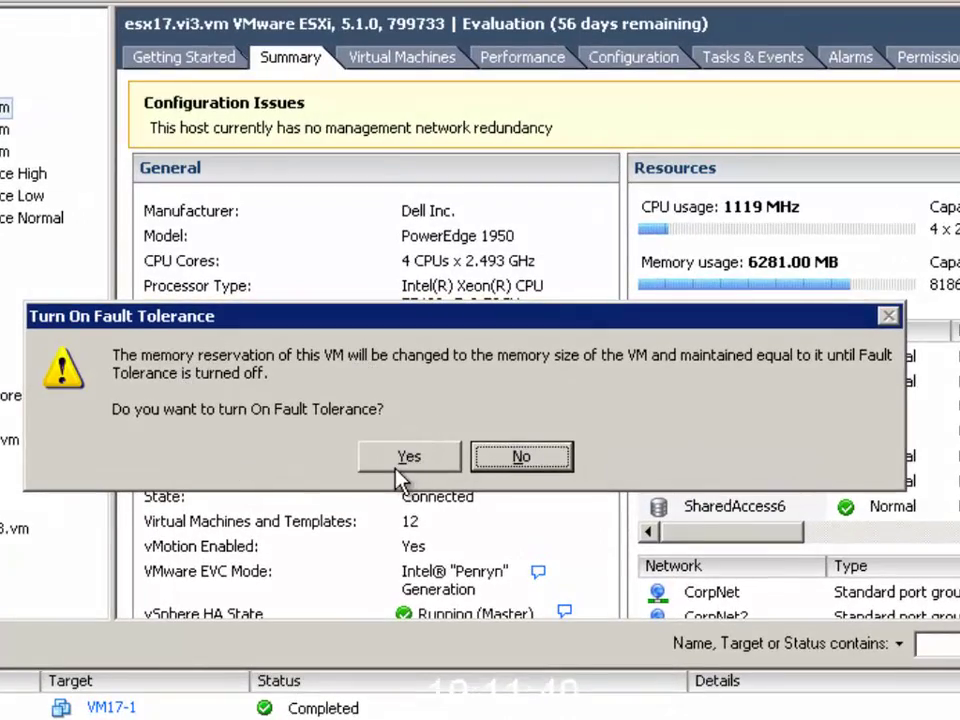
click(405, 458)
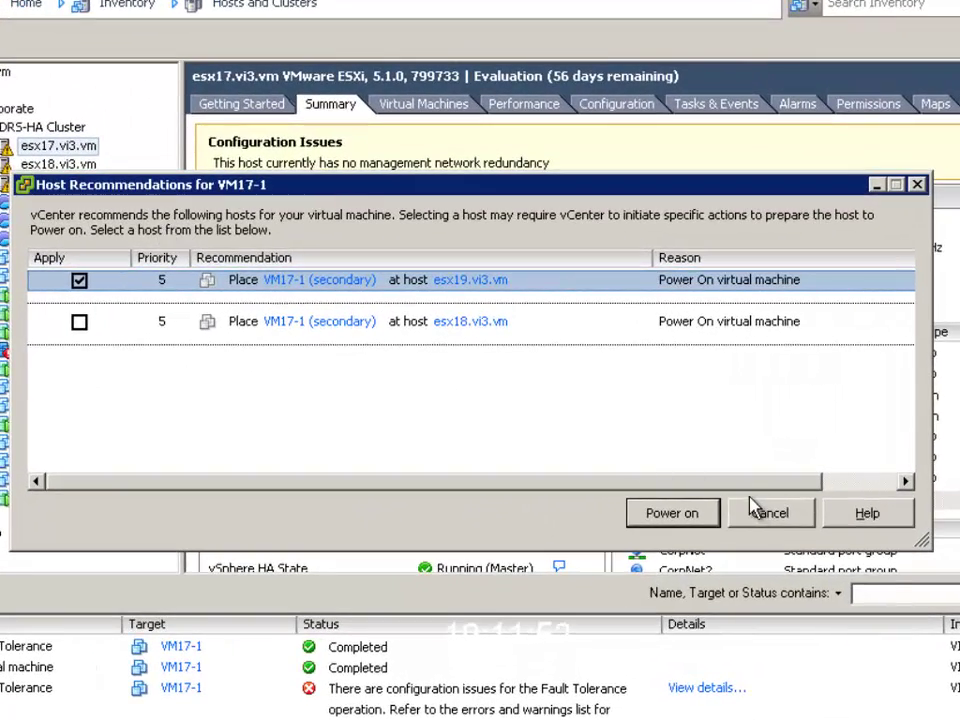
click(762, 514)
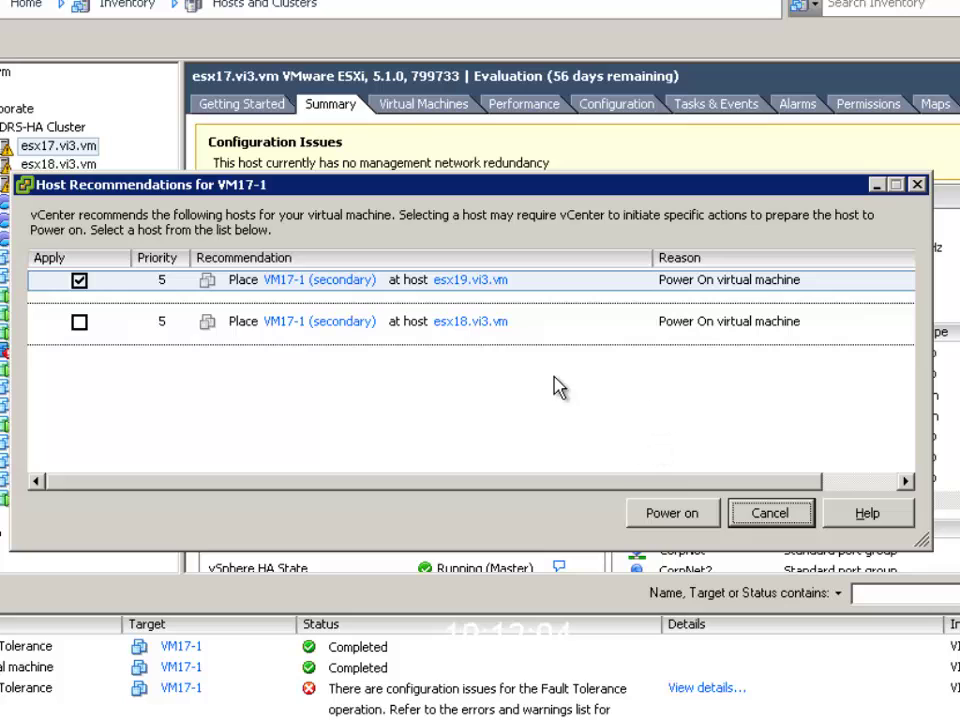
click(674, 516)
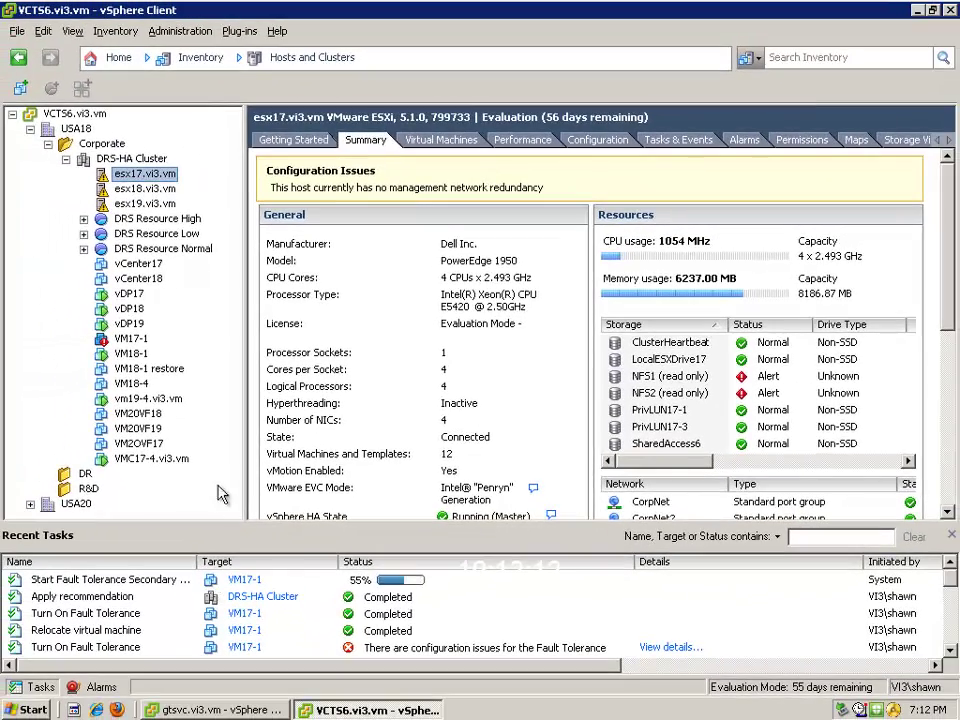
Turn off Fault Tolerance for VM17-1 and confirm removing its protection.
click(131, 338)
right_click(134, 340)
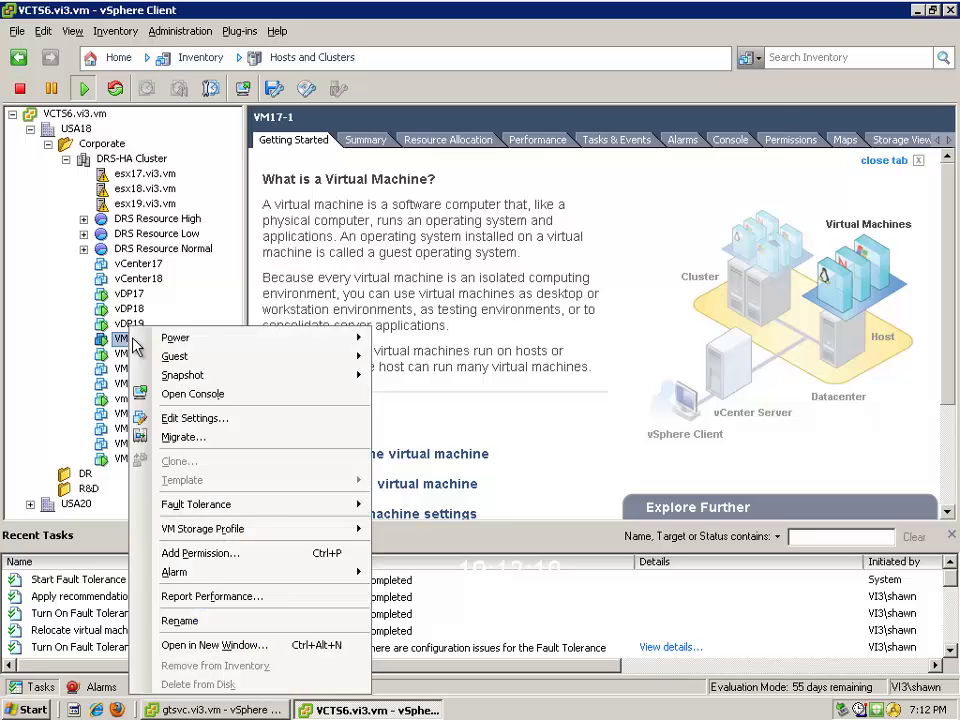
mouse_move(285, 505)
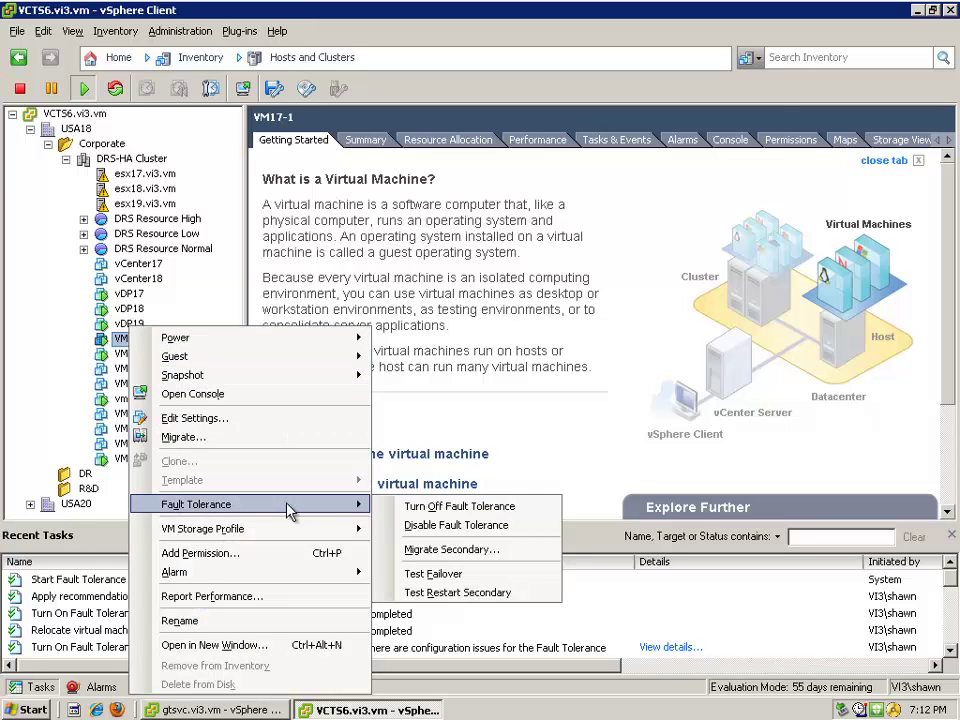
click(419, 509)
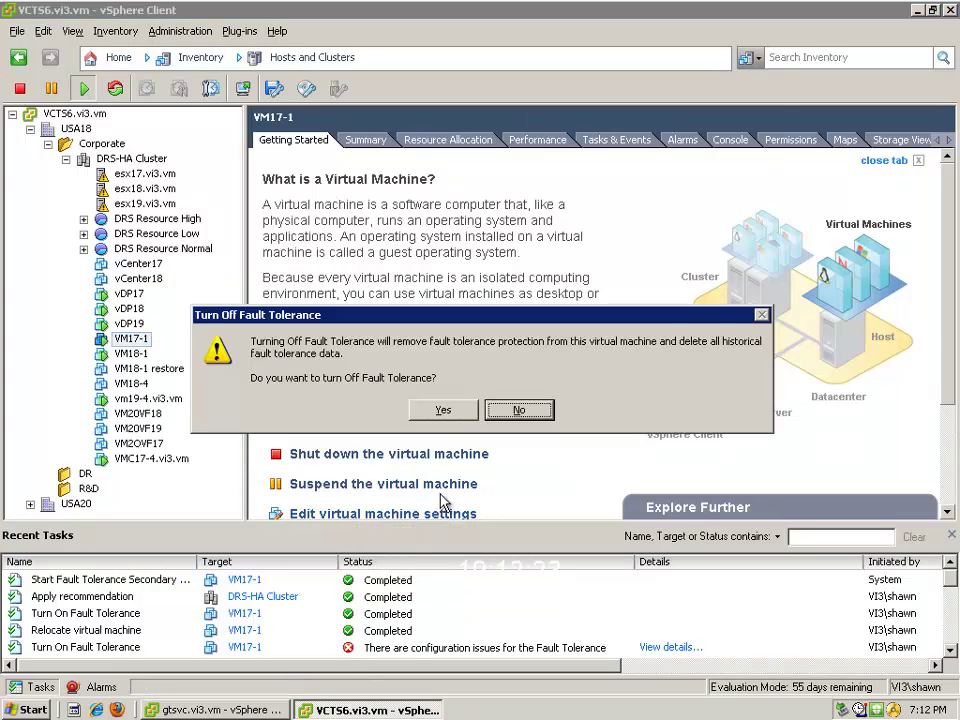
click(432, 406)
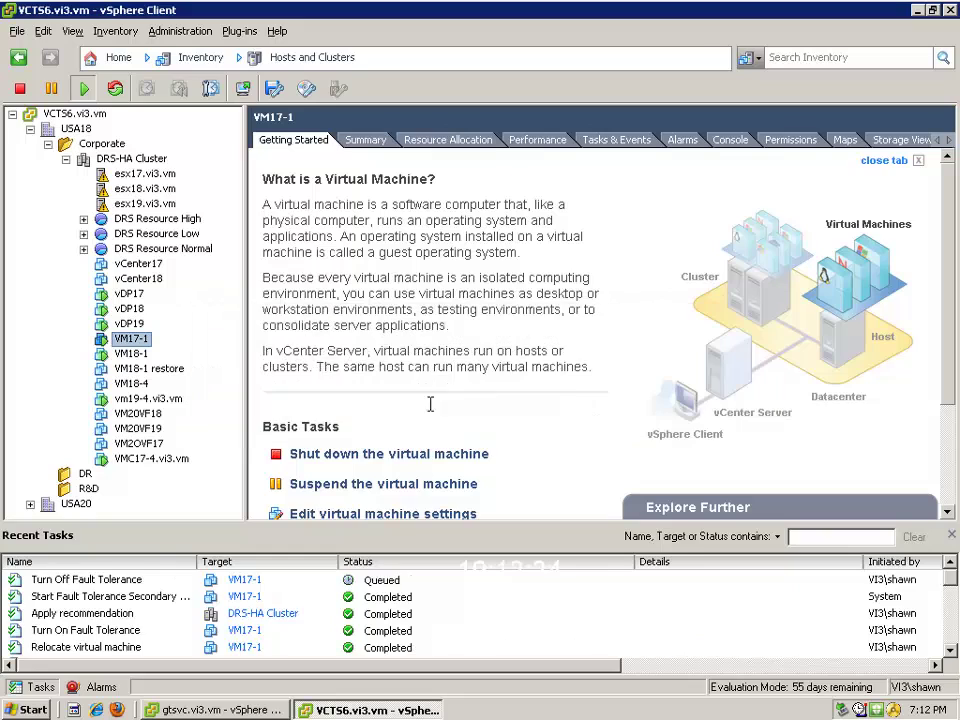
Open the console of VM17-1 and move its window up so the guest's taskbar can be reached.
right_click(131, 340)
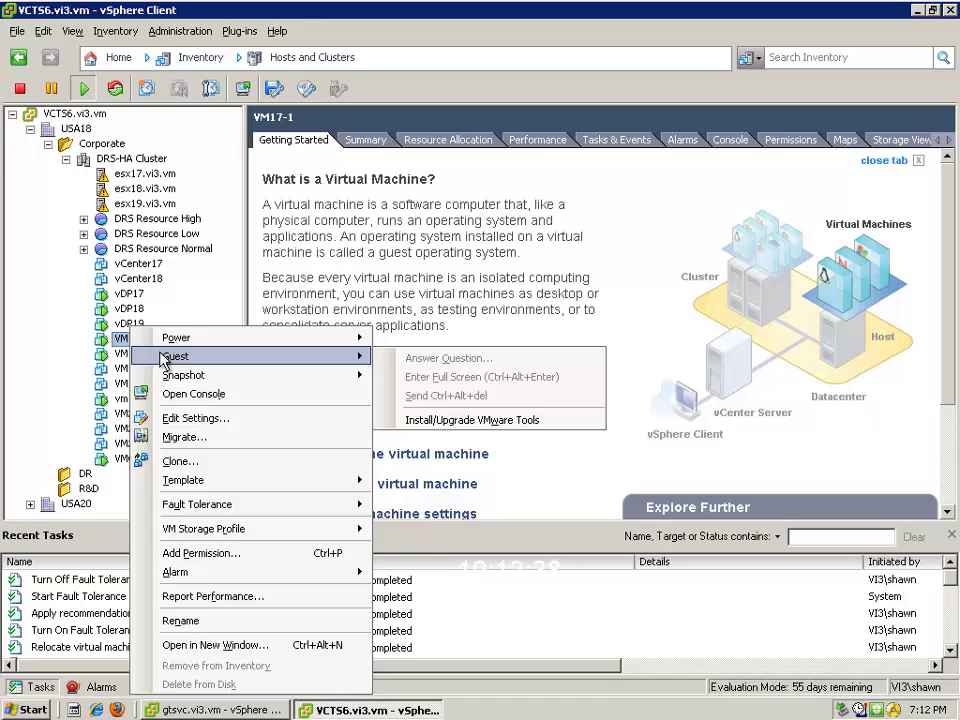
mouse_move(168, 341)
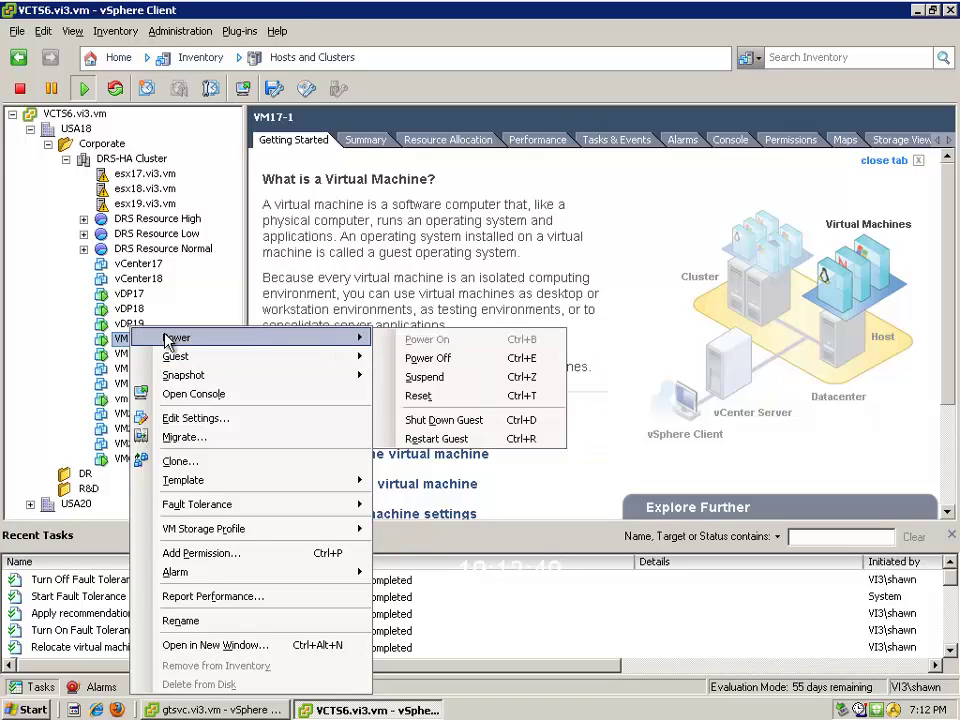
click(276, 394)
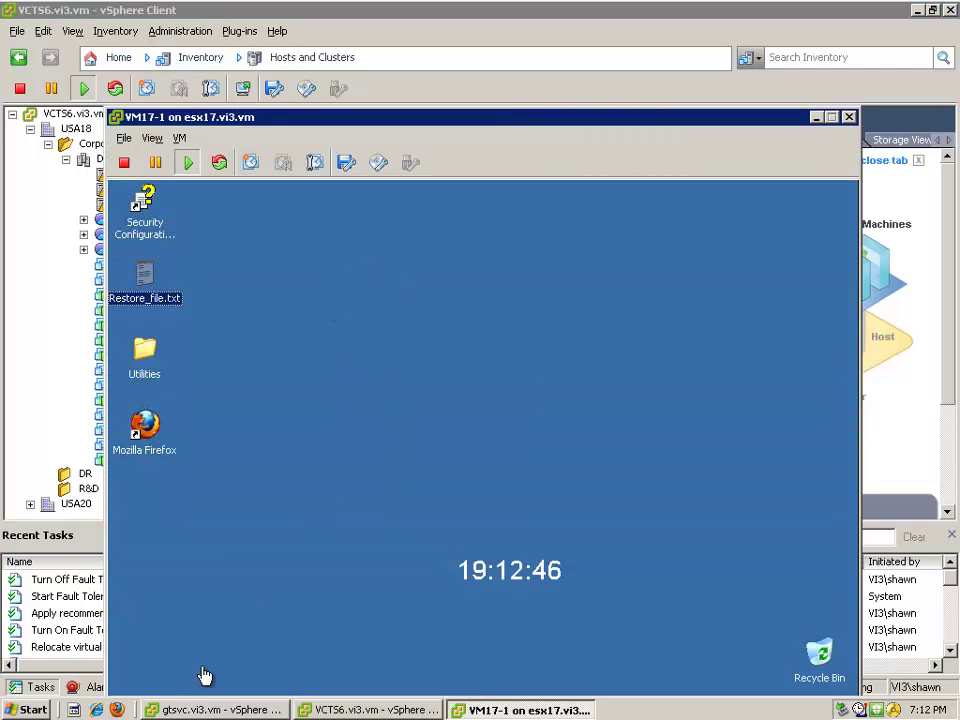
drag(390, 117, 394, 24)
Launch Firefox inside VM17-1 and play the video "Is vSphere the best Hypervisor out there" from the VMTraining YouTube channel.
click(199, 710)
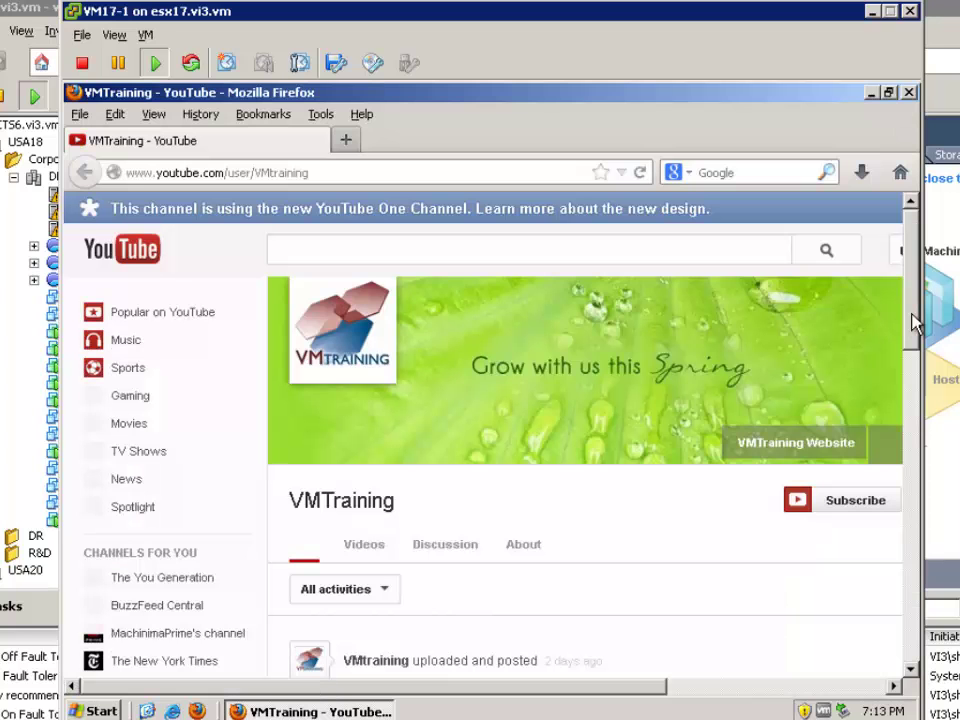
scroll(912, 445, down, 5)
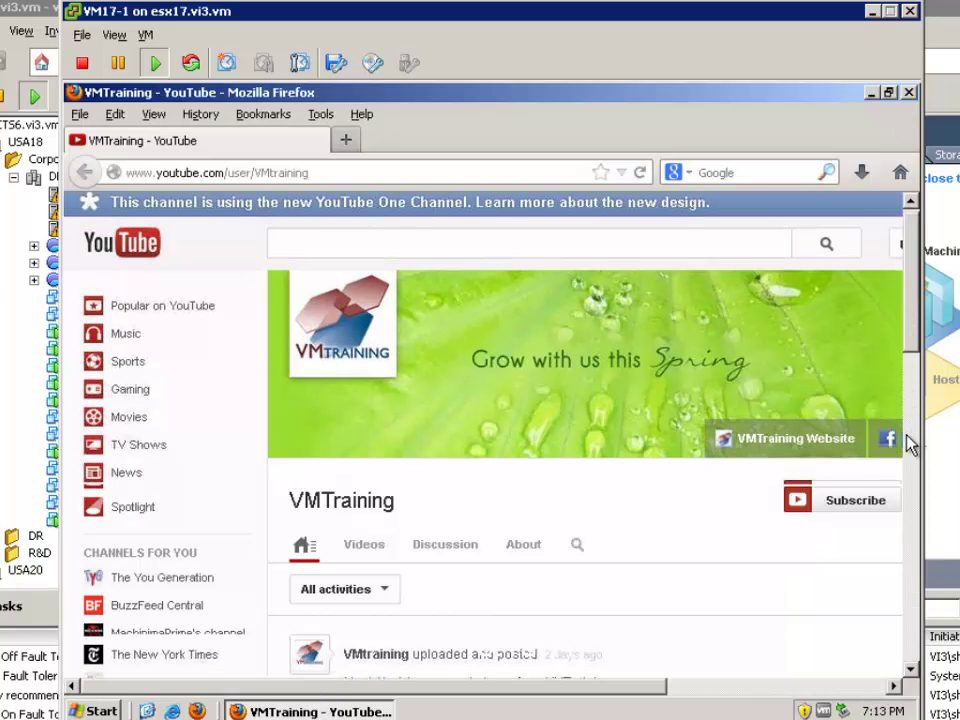
click(673, 528)
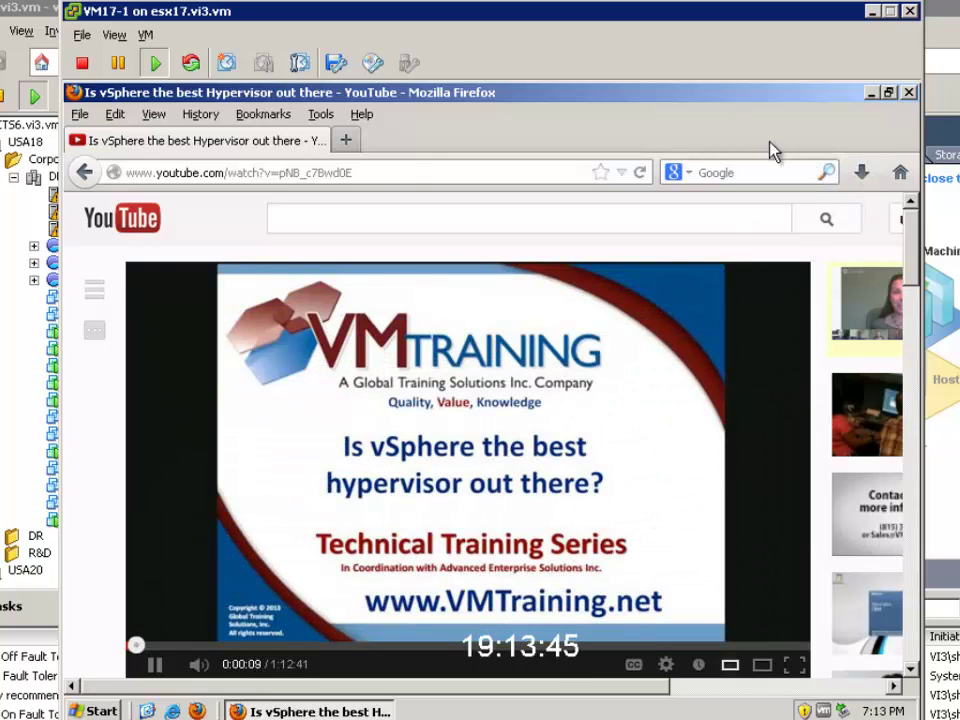
Minimize the VM17-1 console, show the virtual machine's summary and close the gtsvc.vi3.vm client window.
click(870, 12)
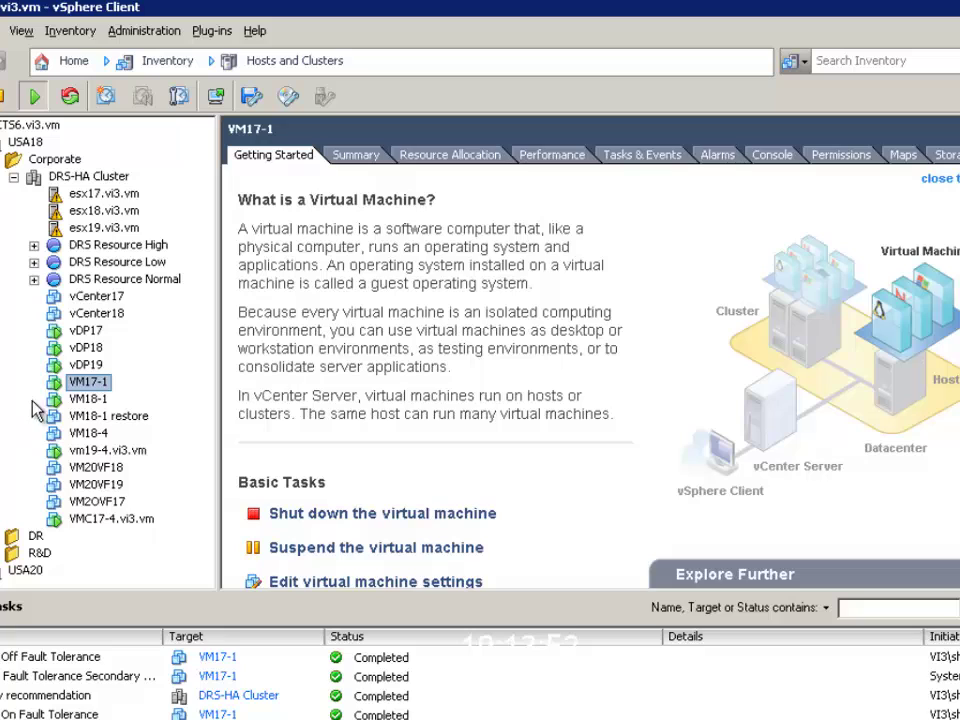
click(375, 157)
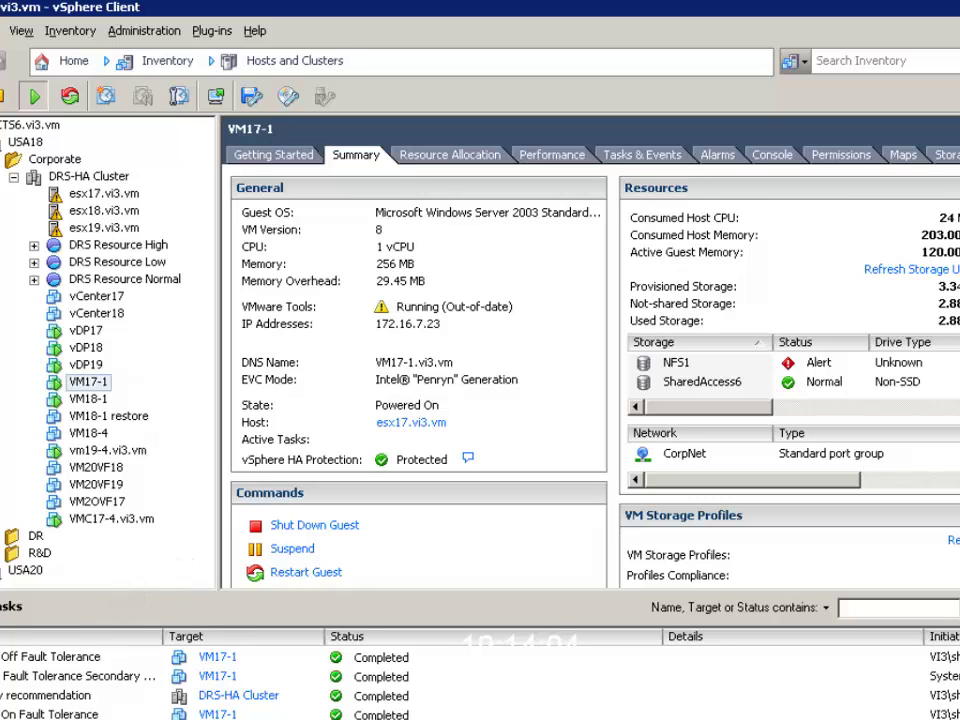
right_click(204, 718)
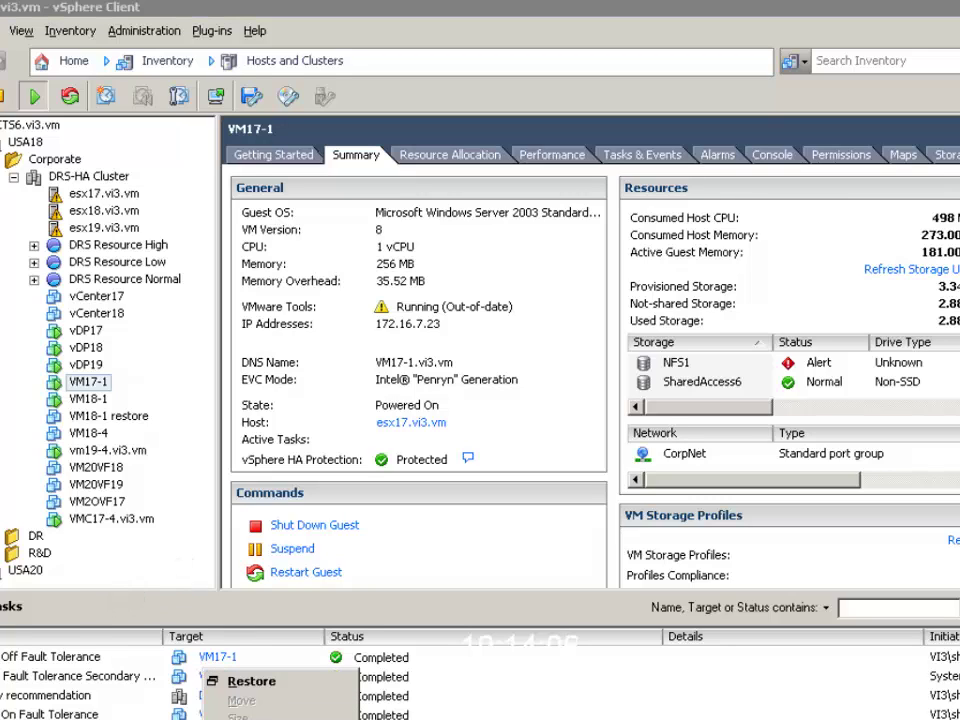
click(240, 718)
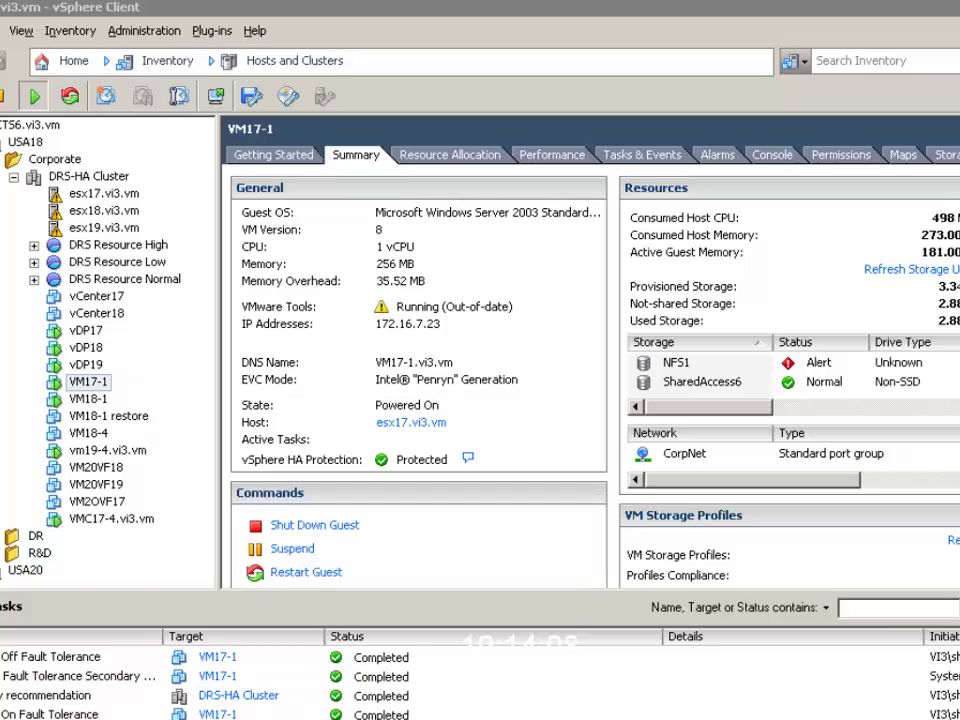
Start another vSphere Client session and log in to esx18 as root with the account password, ignoring the certificate warning.
click(33, 709)
click(12, 486)
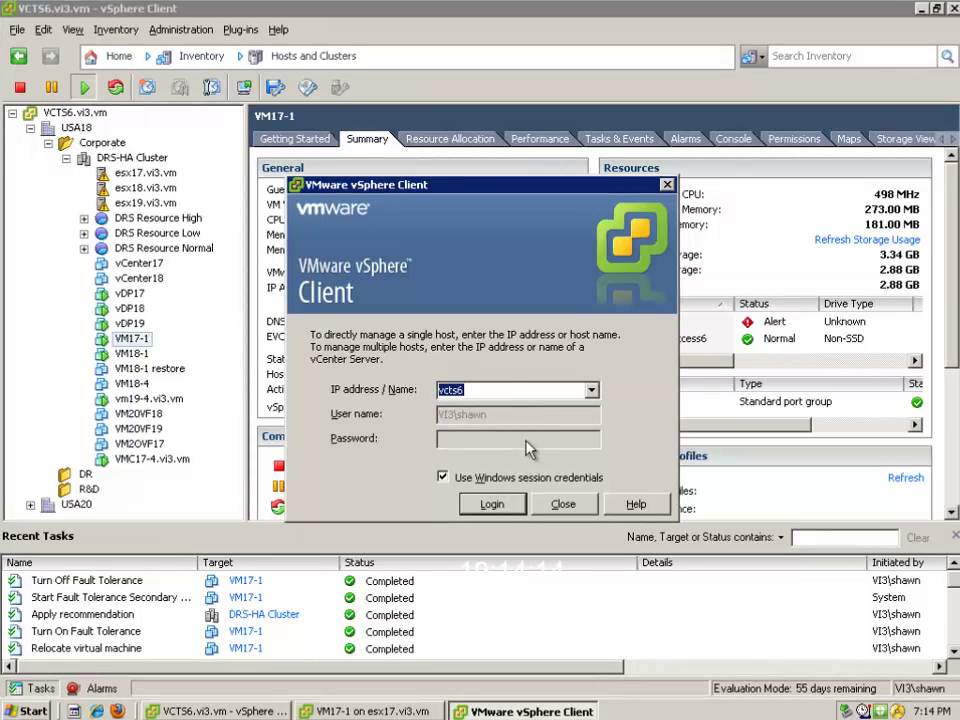
text(18)
key(BackSpace)
key(BackSpace)
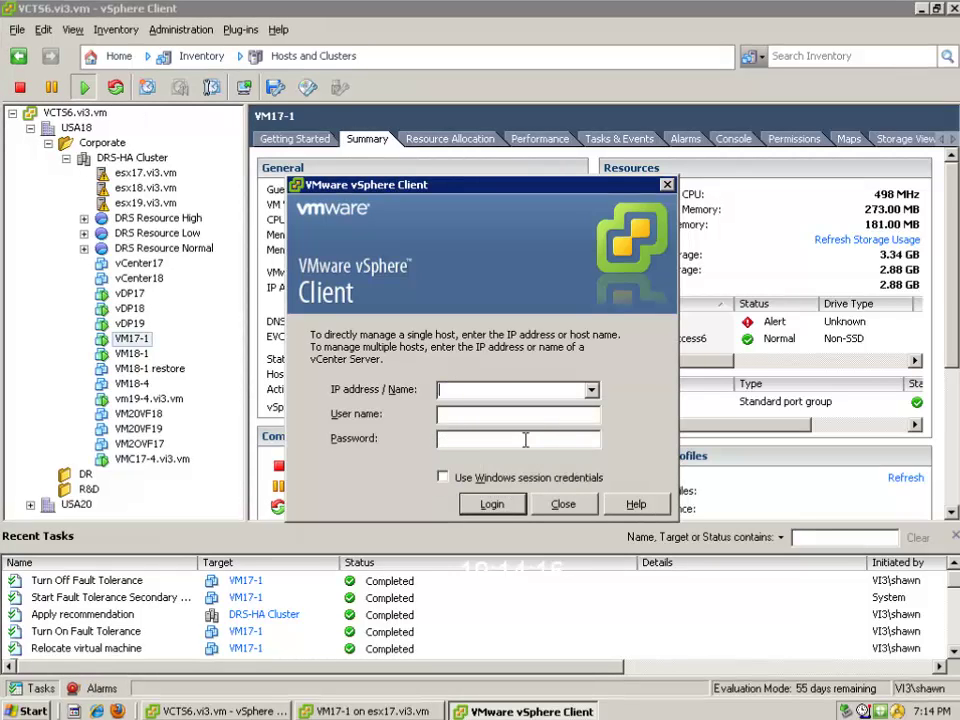
text(esx18)
key(Tab)
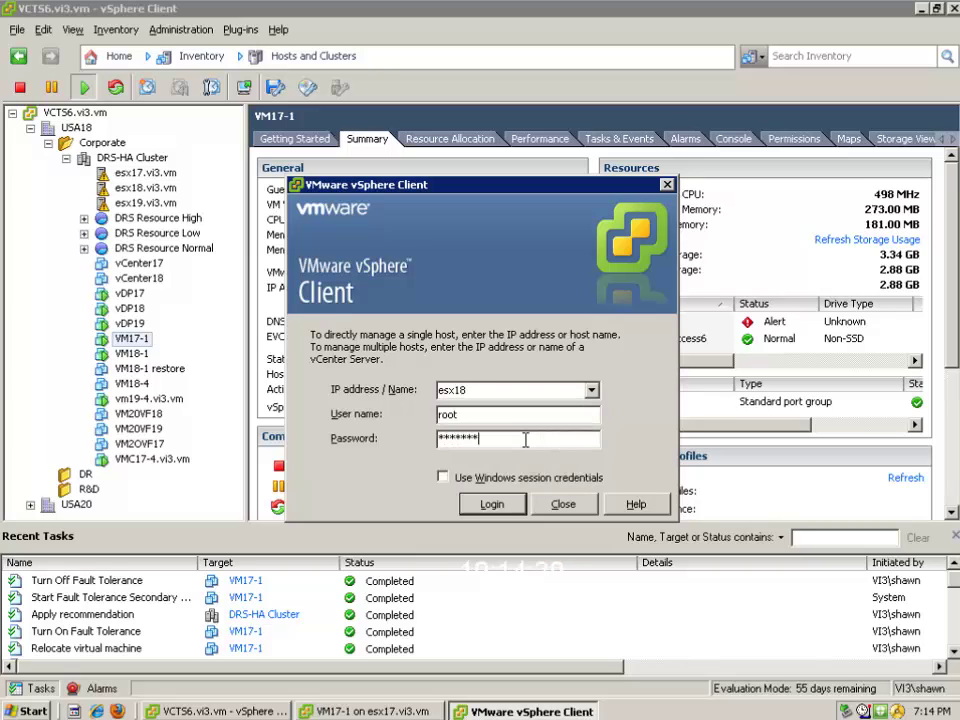
key(Return)
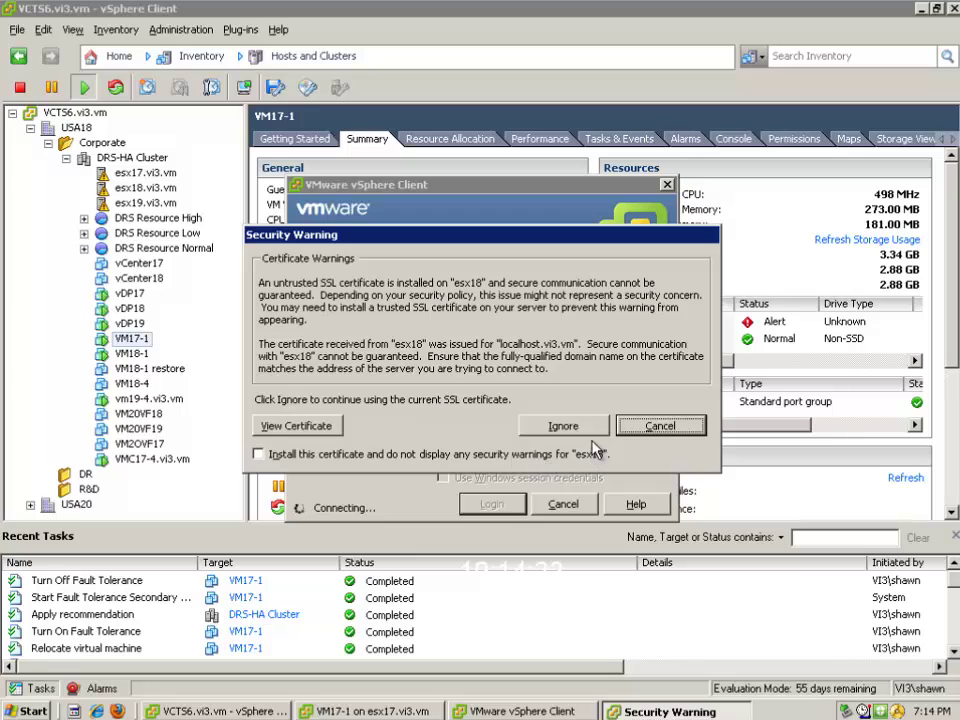
click(563, 425)
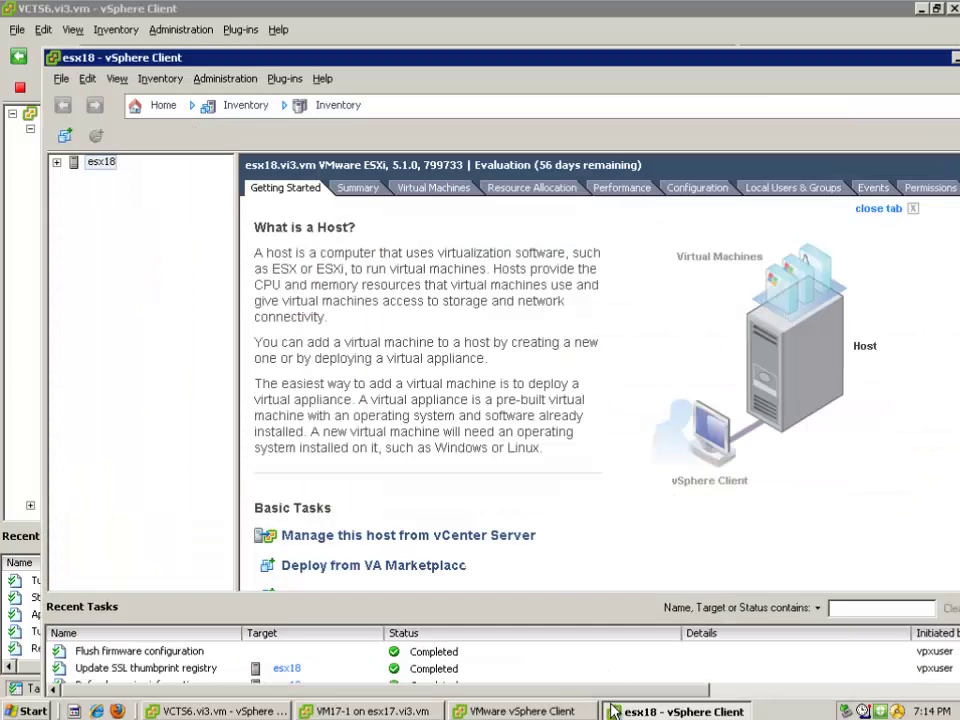
Log in to esx19 as root with the account password, and list the virtual machines on both esx18 and esx19.
click(545, 711)
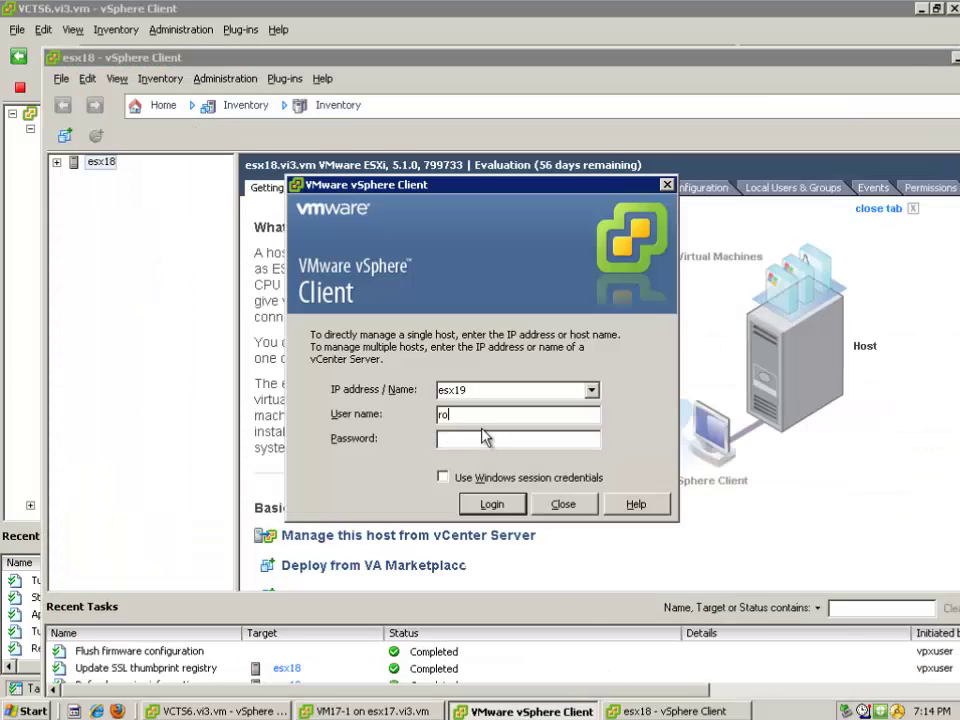
key(Return)
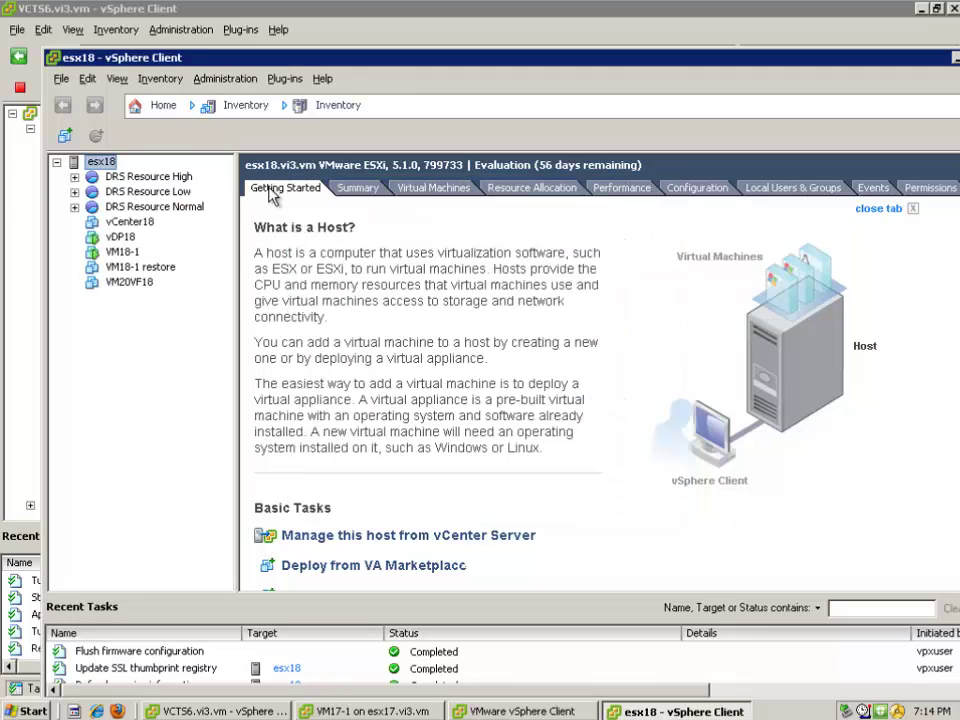
click(430, 188)
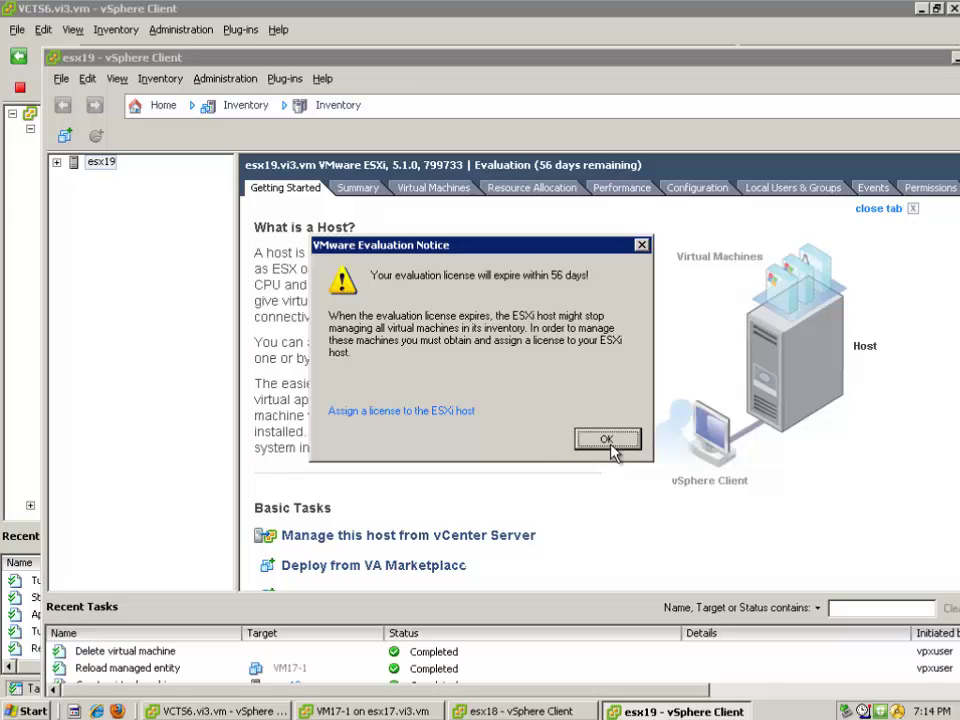
click(605, 438)
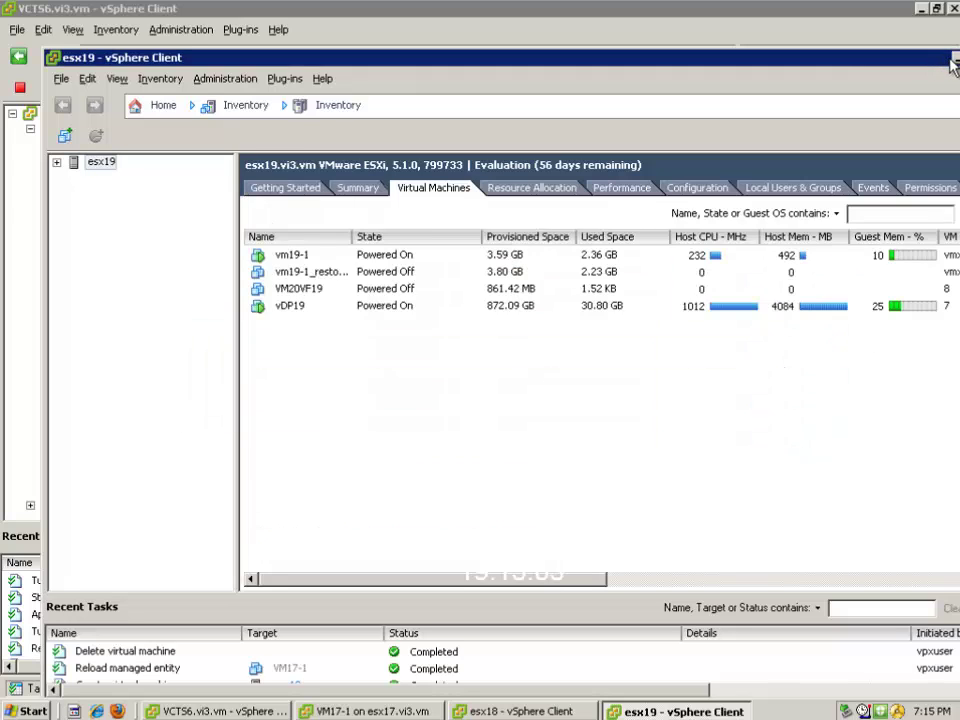
click(955, 58)
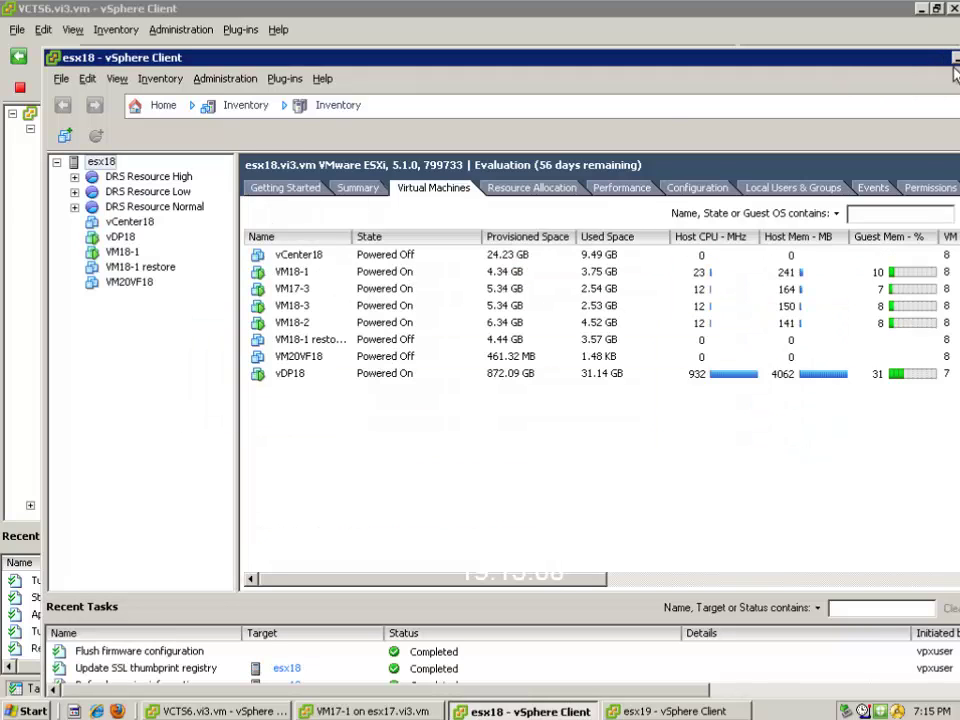
Try to turn on Fault Tolerance for VM17-1, cancelling the host placement recommendation for its secondary virtual machine.
click(955, 58)
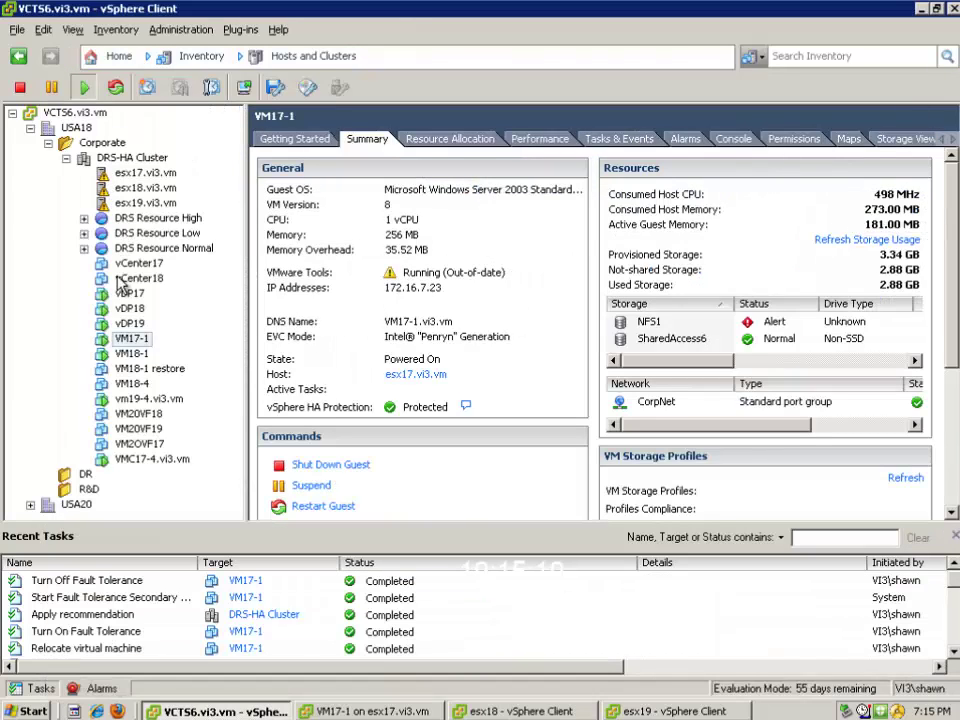
right_click(126, 346)
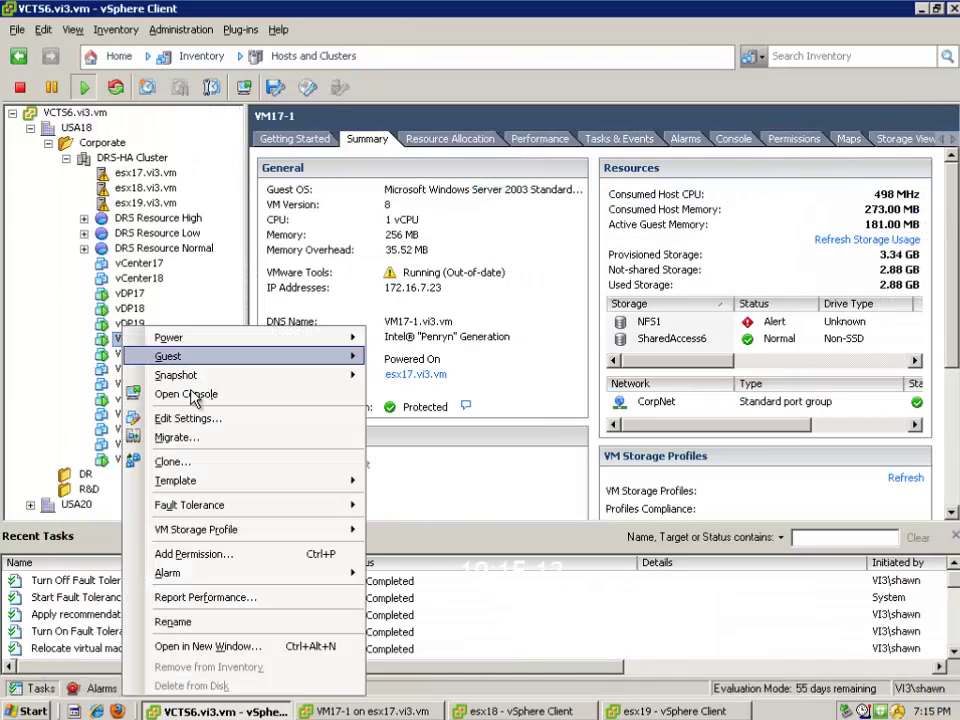
mouse_move(322, 506)
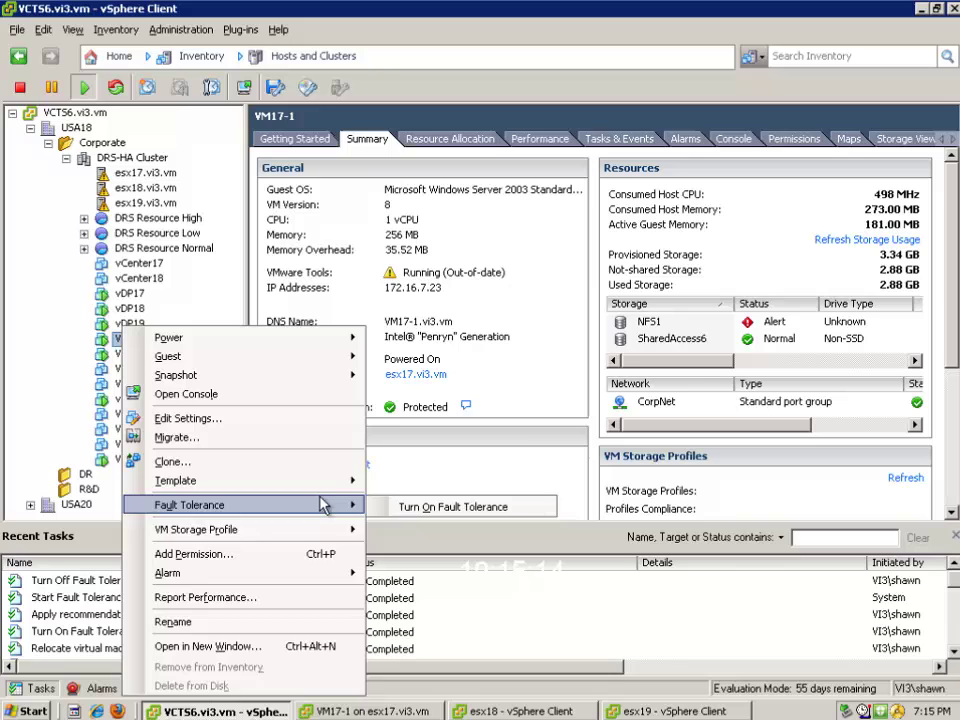
click(424, 512)
click(447, 410)
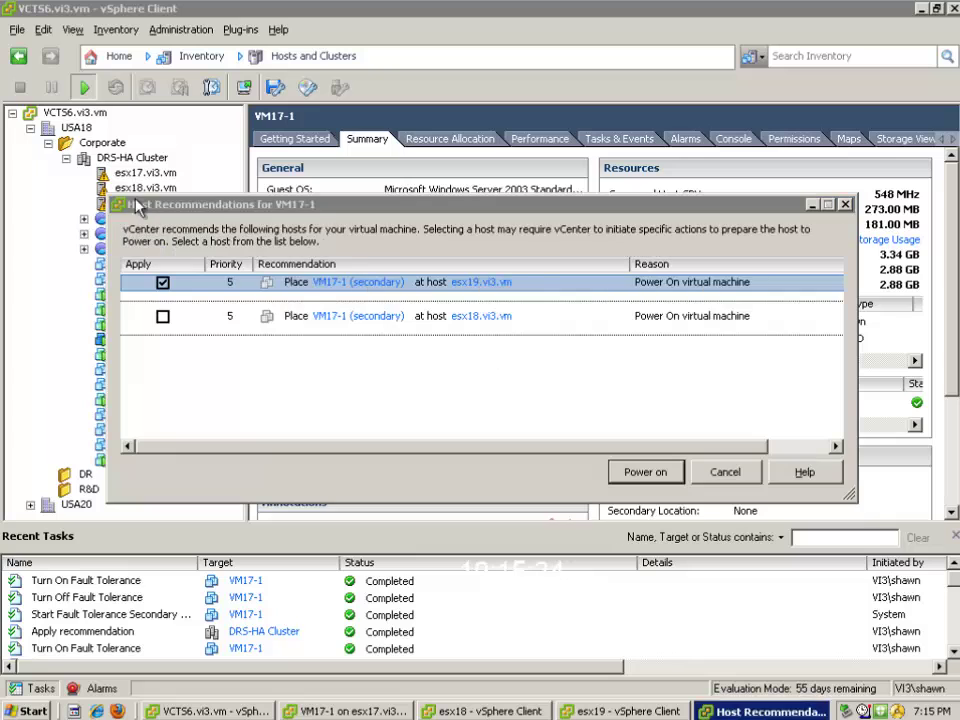
click(728, 473)
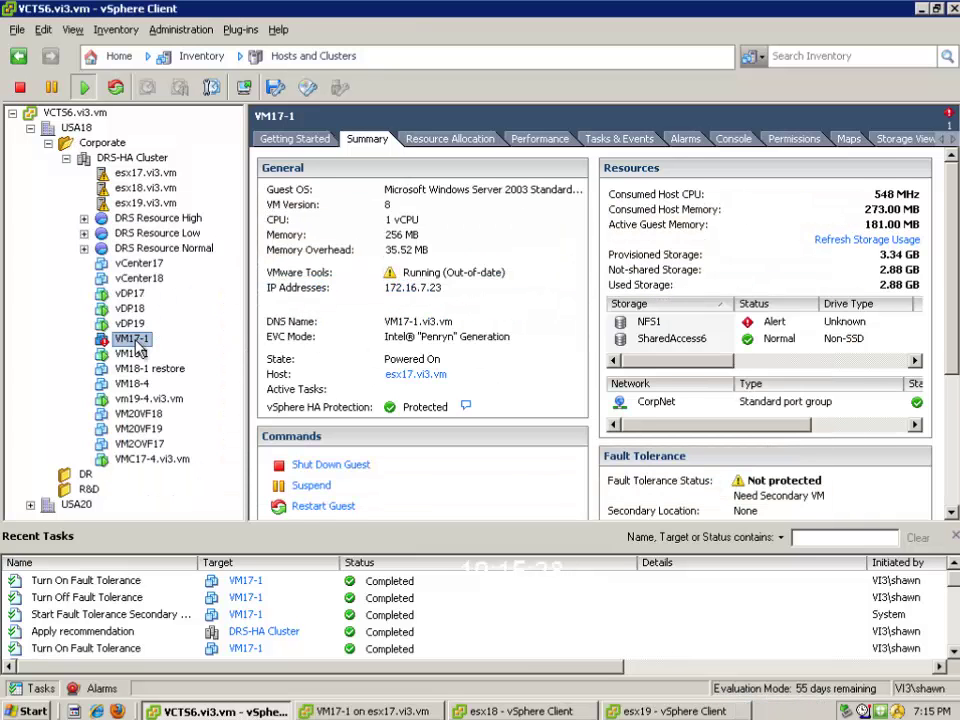
Turn off Fault Tolerance for VM17-1 and confirm the removal of its secondary virtual machine.
right_click(135, 332)
mouse_move(248, 360)
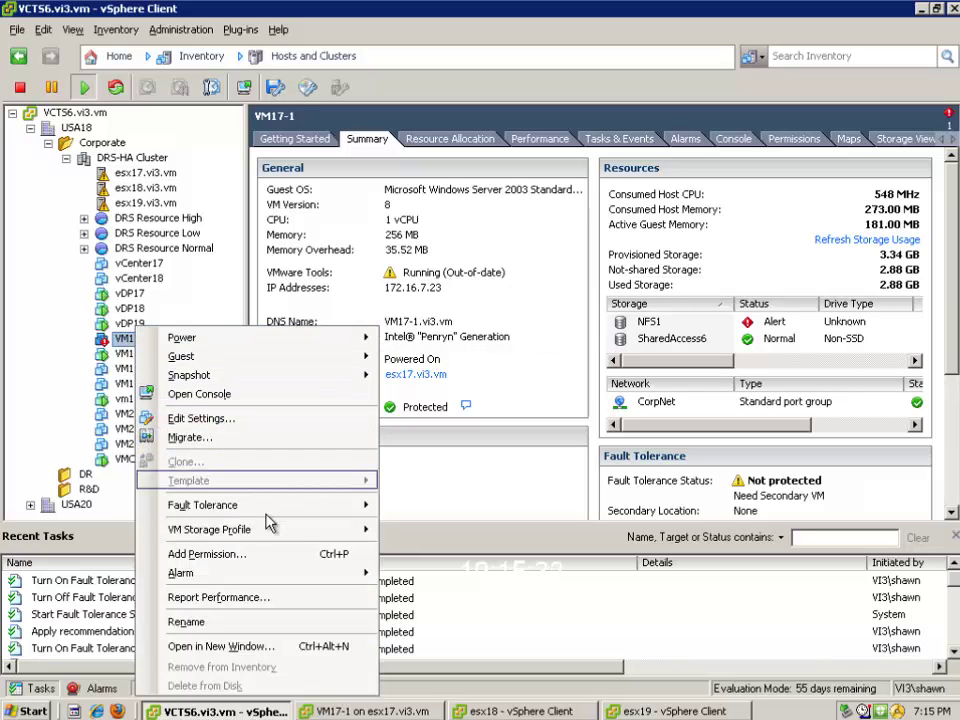
mouse_move(300, 506)
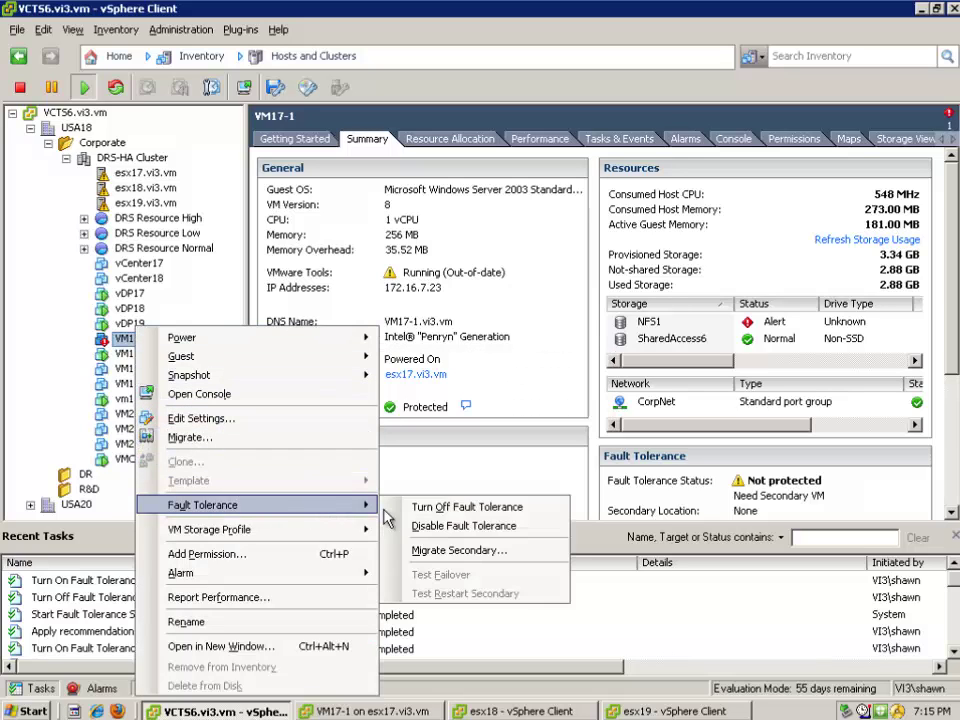
click(465, 507)
click(448, 409)
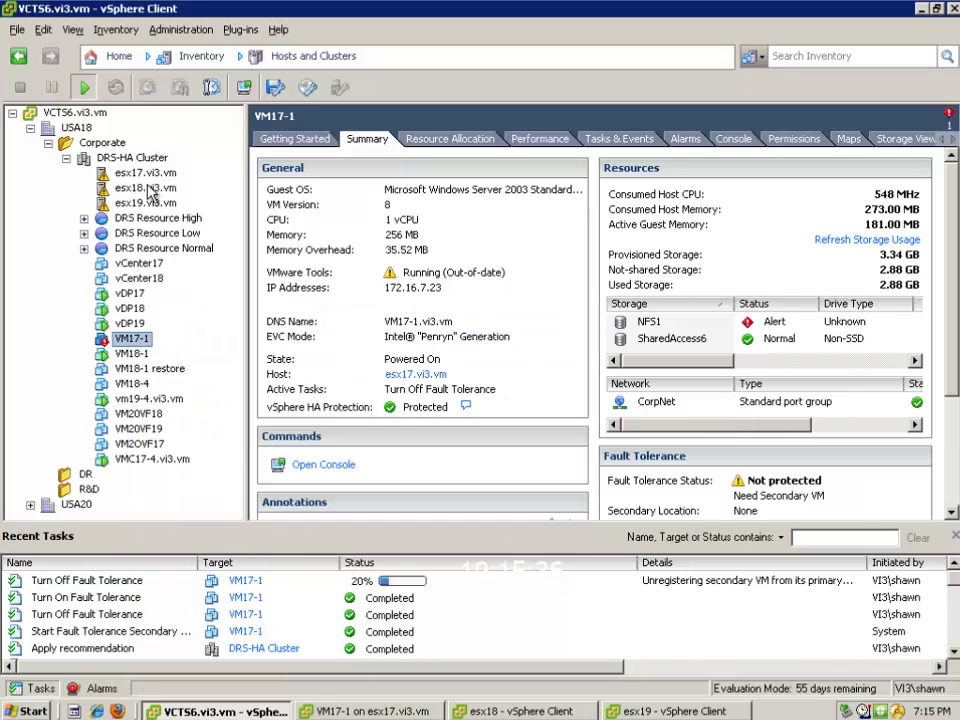
Set the vSphere DRS automation level of the DRS-HA Cluster to Fully automated.
right_click(127, 158)
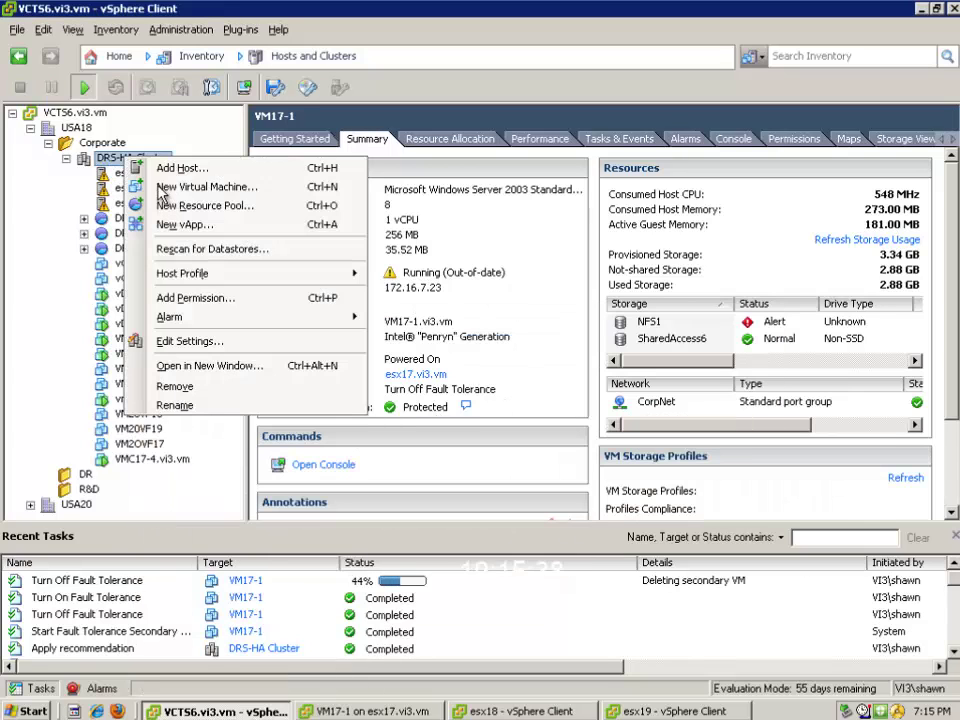
click(205, 341)
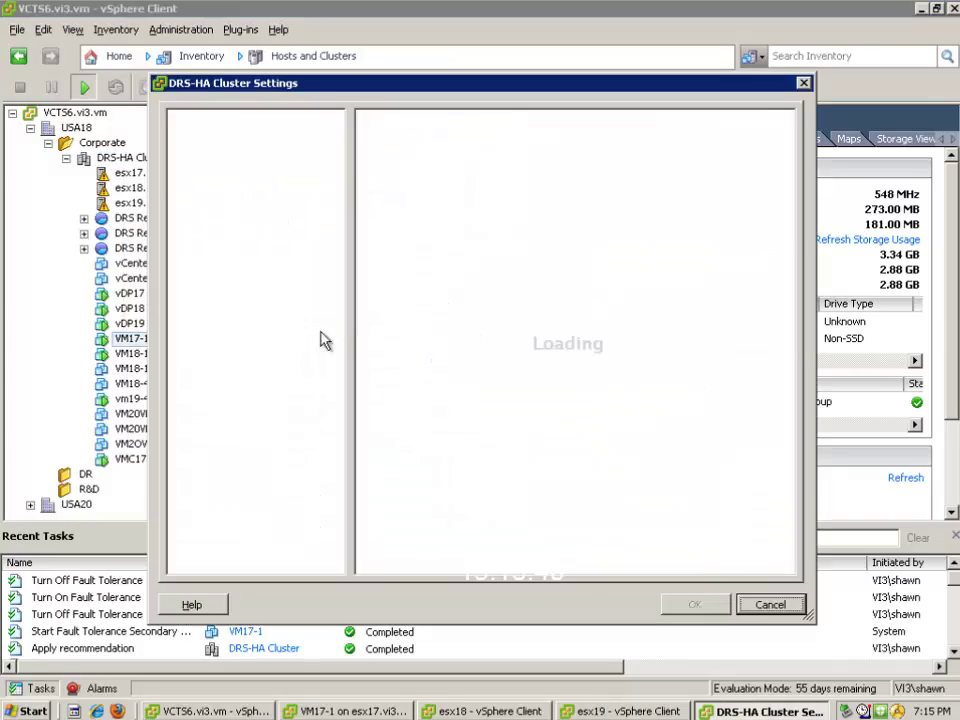
click(215, 196)
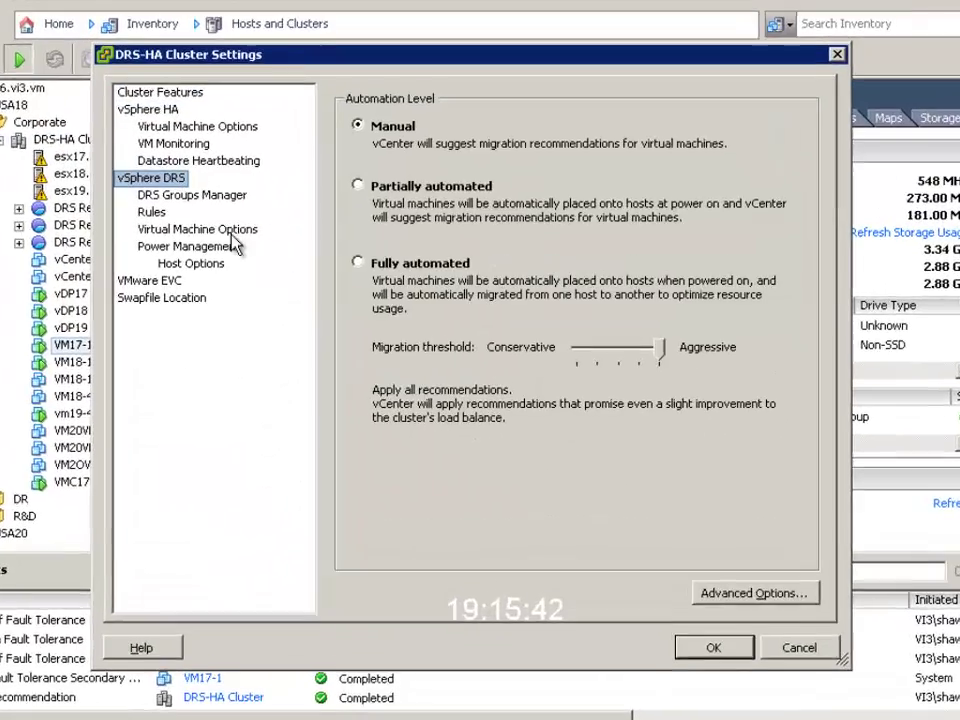
click(357, 262)
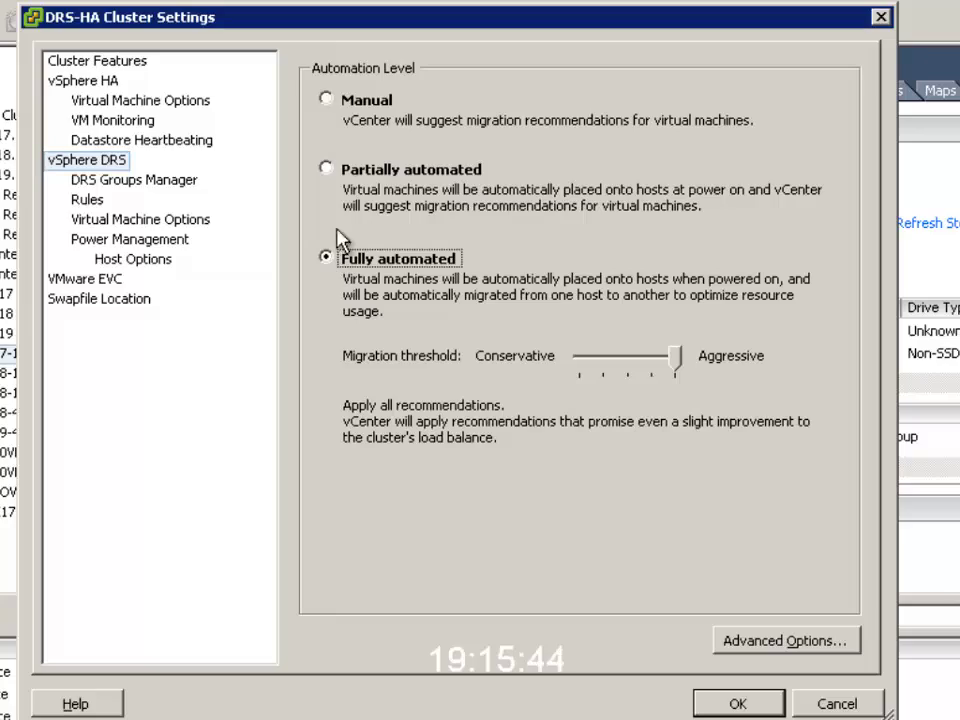
click(740, 703)
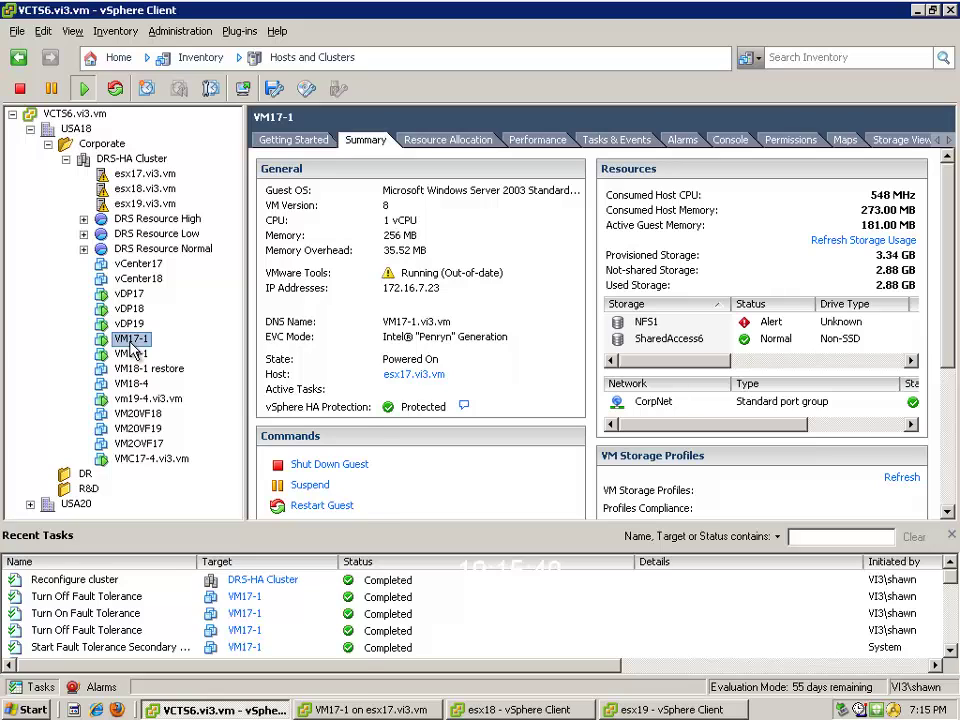
Turn on Fault Tolerance for VM17-1 and view the Fault Tolerance section of its summary.
right_click(130, 340)
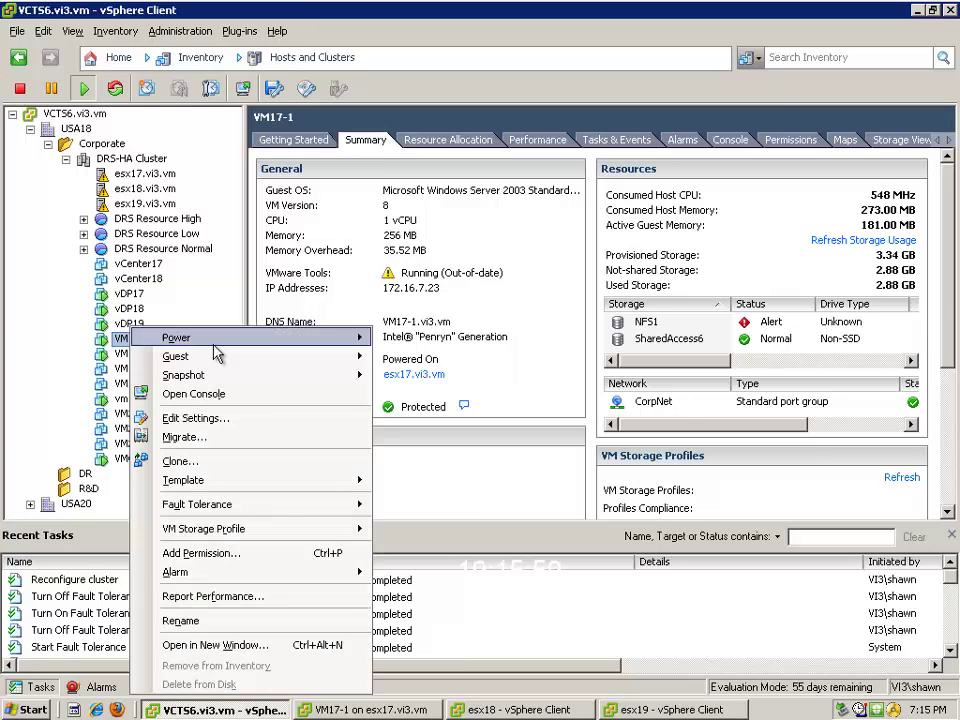
mouse_move(355, 512)
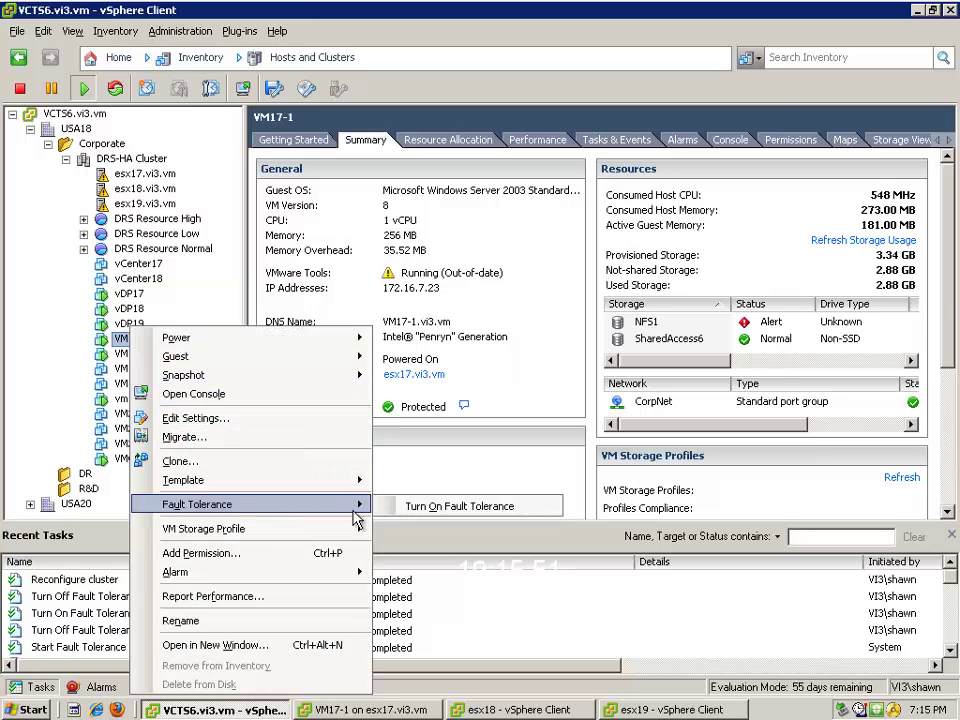
click(432, 508)
click(440, 411)
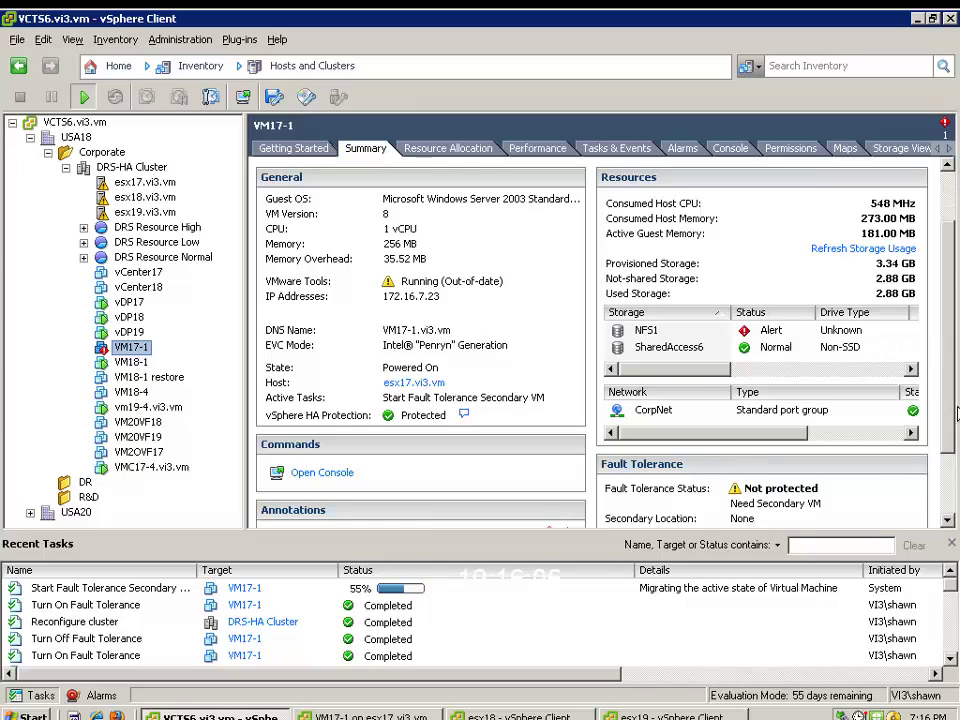
scroll(770, 310, down, 3)
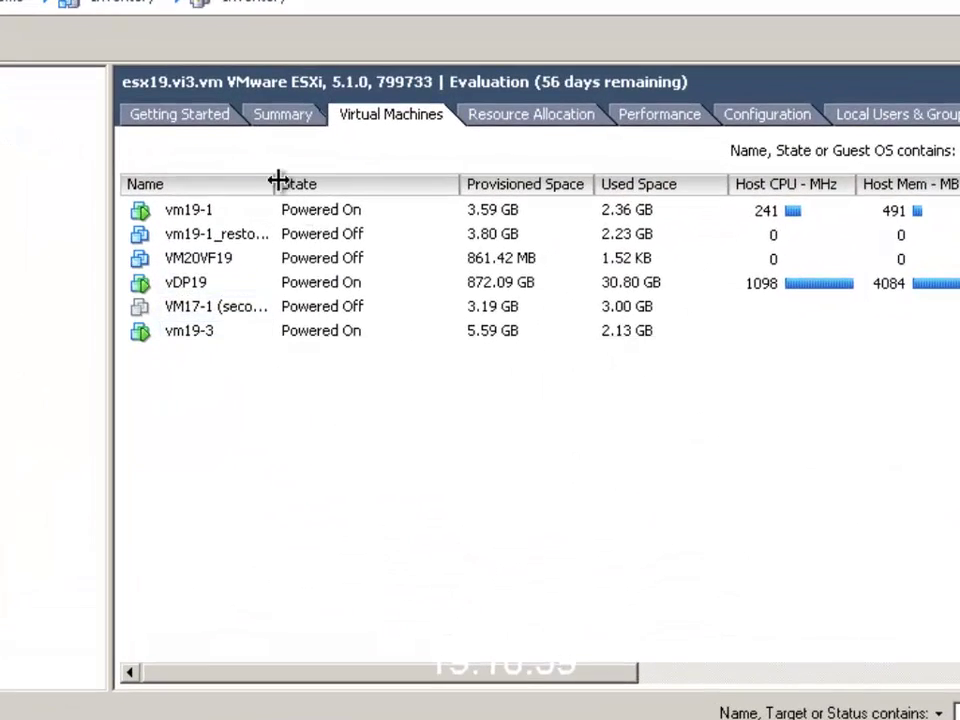
Widen the Name column in esx19's virtual machine list and select VM17-1 (secondary).
drag(277, 178, 420, 192)
click(205, 330)
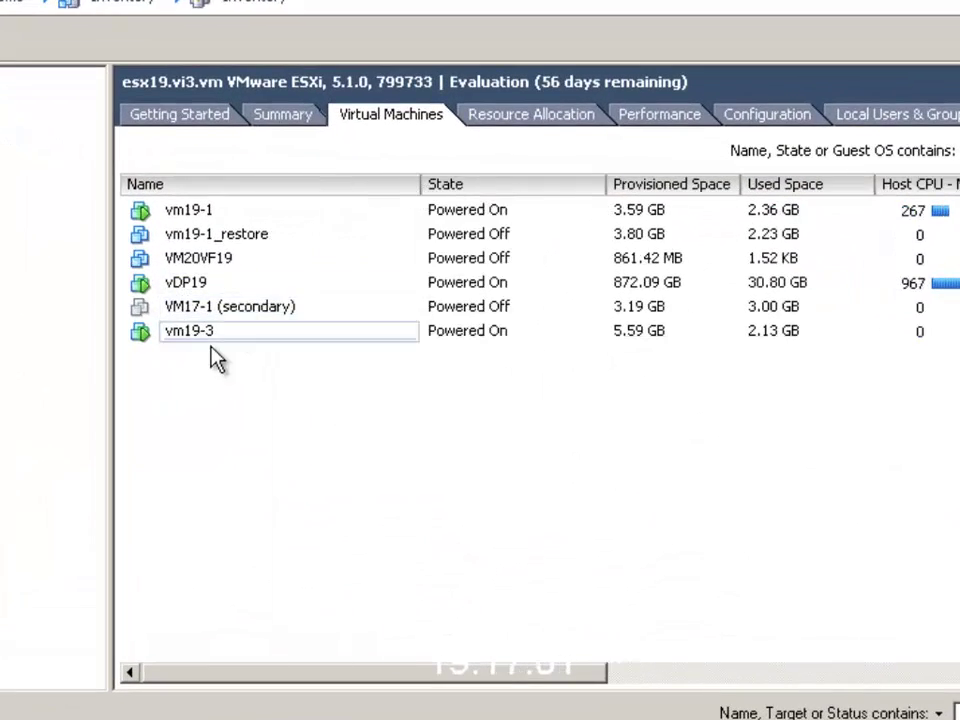
click(220, 308)
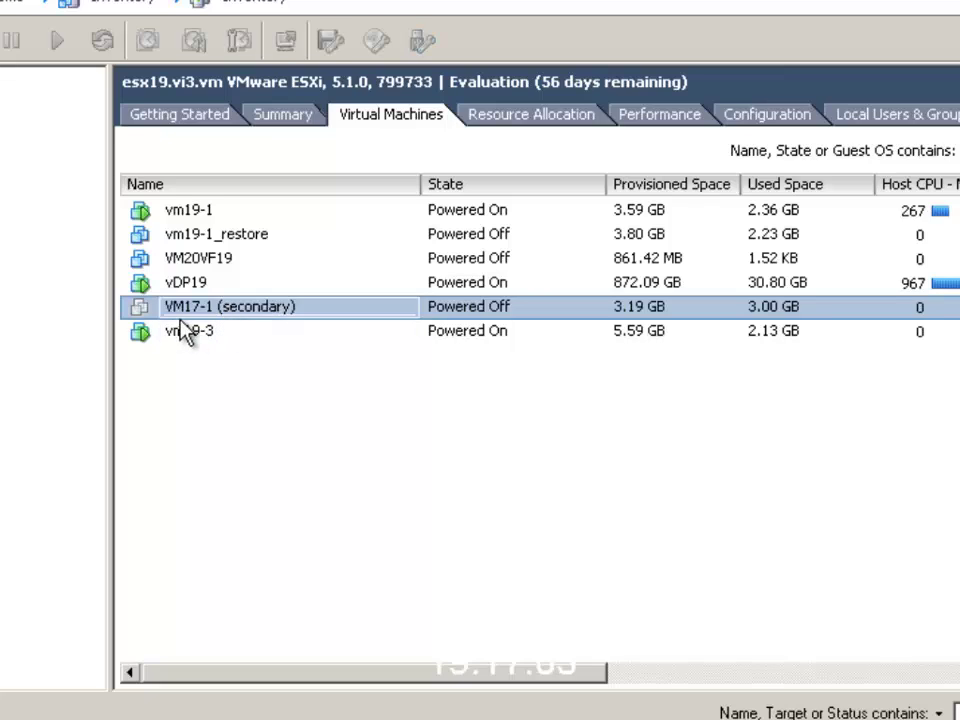
click(238, 472)
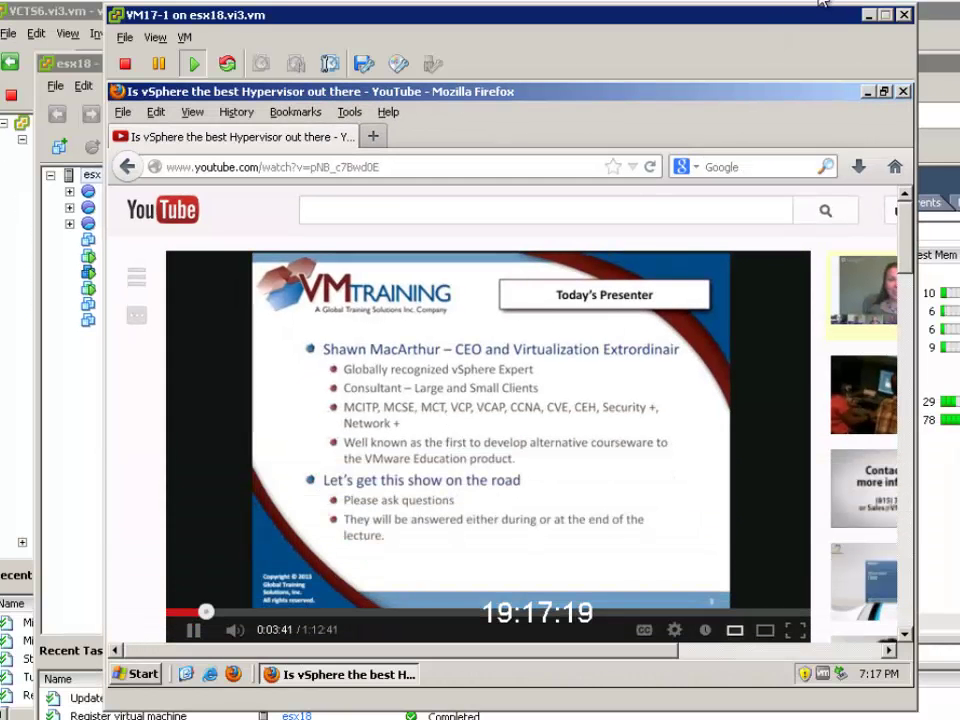
Minimize the VM17-1 console, bring it back to check the playing video, and minimize it again.
click(868, 16)
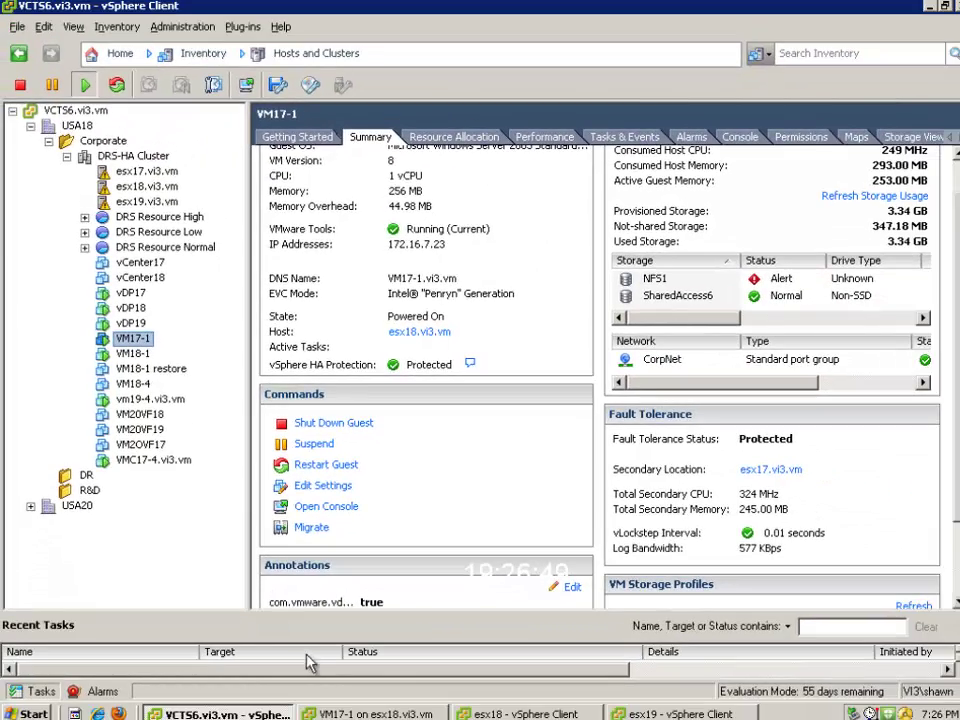
click(358, 716)
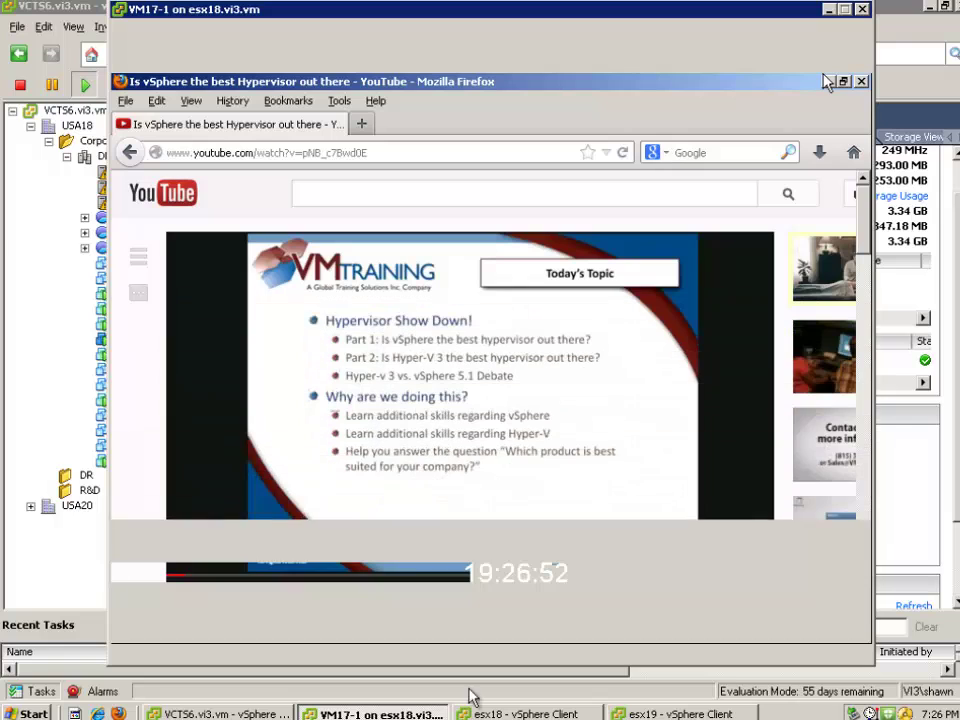
click(829, 10)
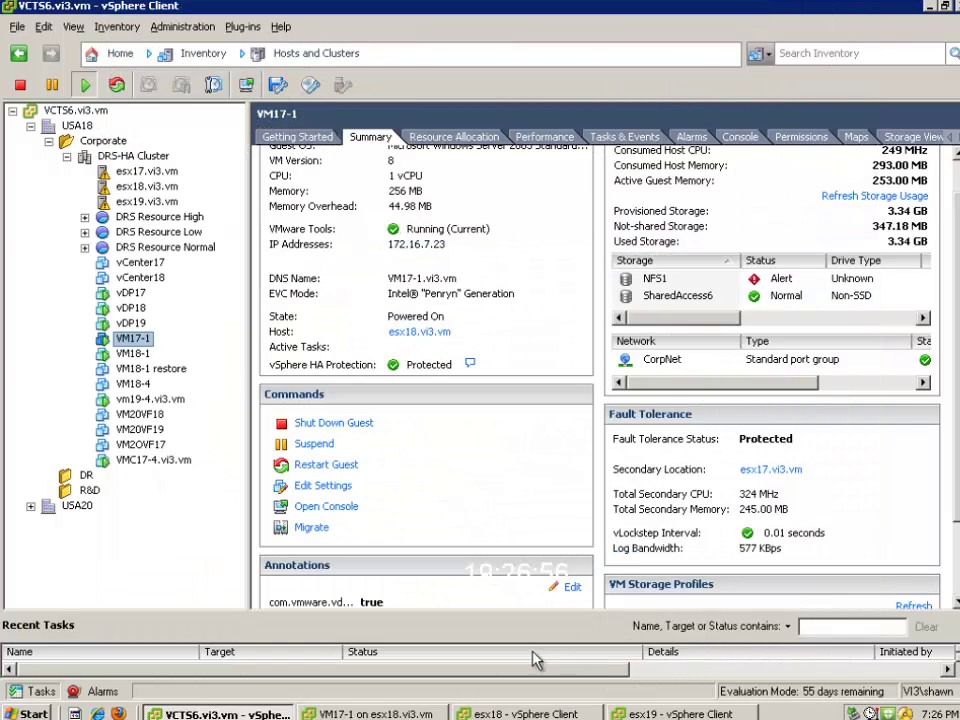
Start another vSphere Client session connected to esx17 and open the console of VM17-1 (secondary).
click(30, 713)
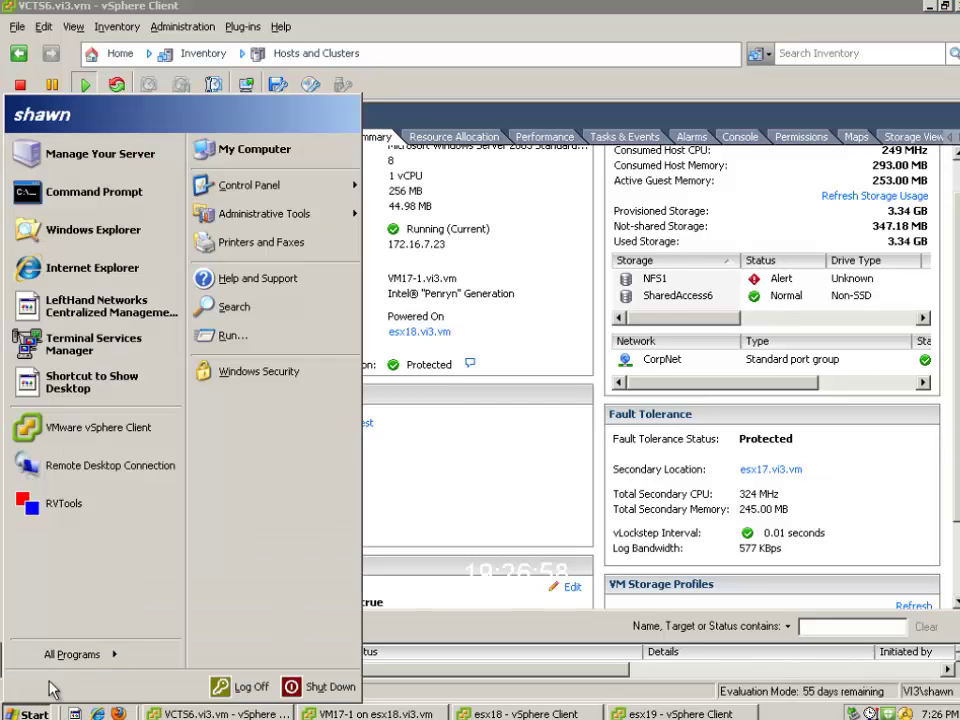
click(125, 436)
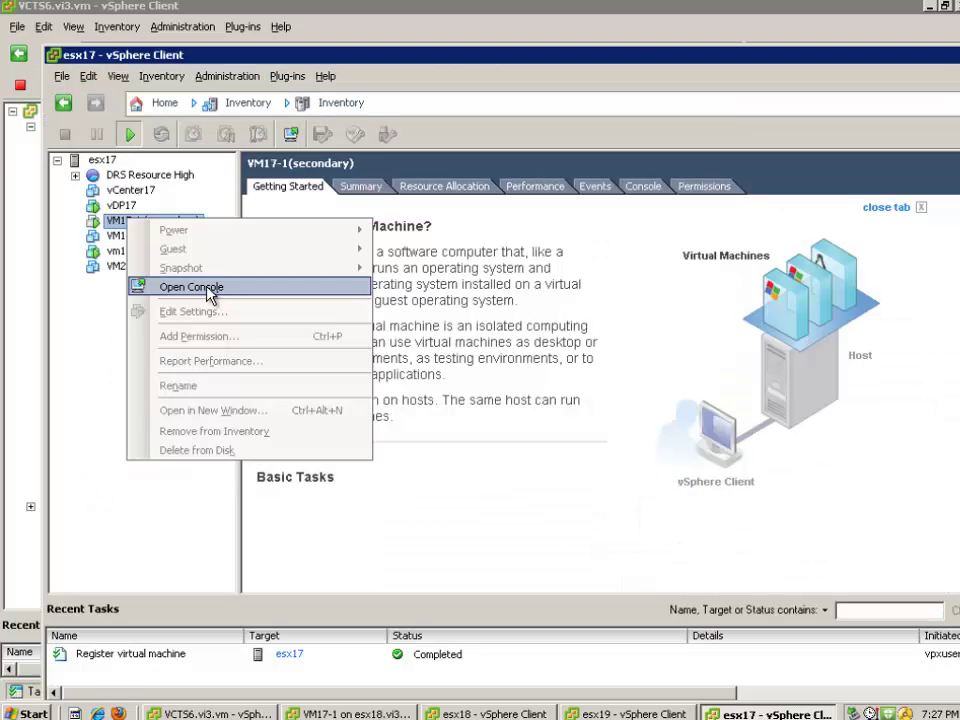
click(200, 285)
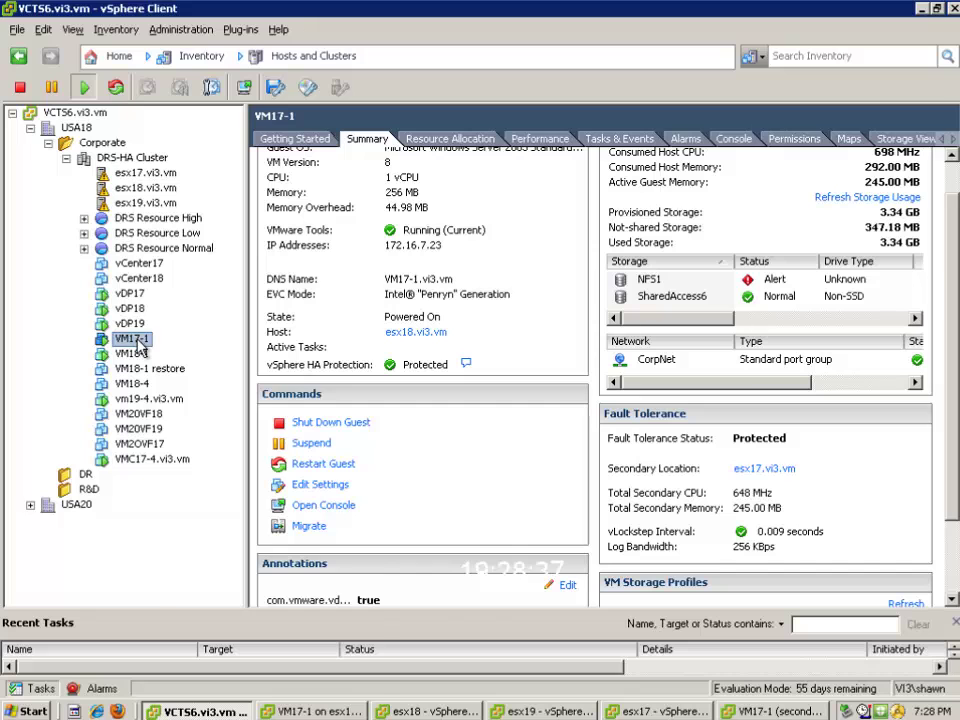
Migrate the Fault Tolerance secondary of VM17-1 to host esx19.vi3.vm, using Change host and the DRS-HA Cluster as resource pool.
right_click(138, 340)
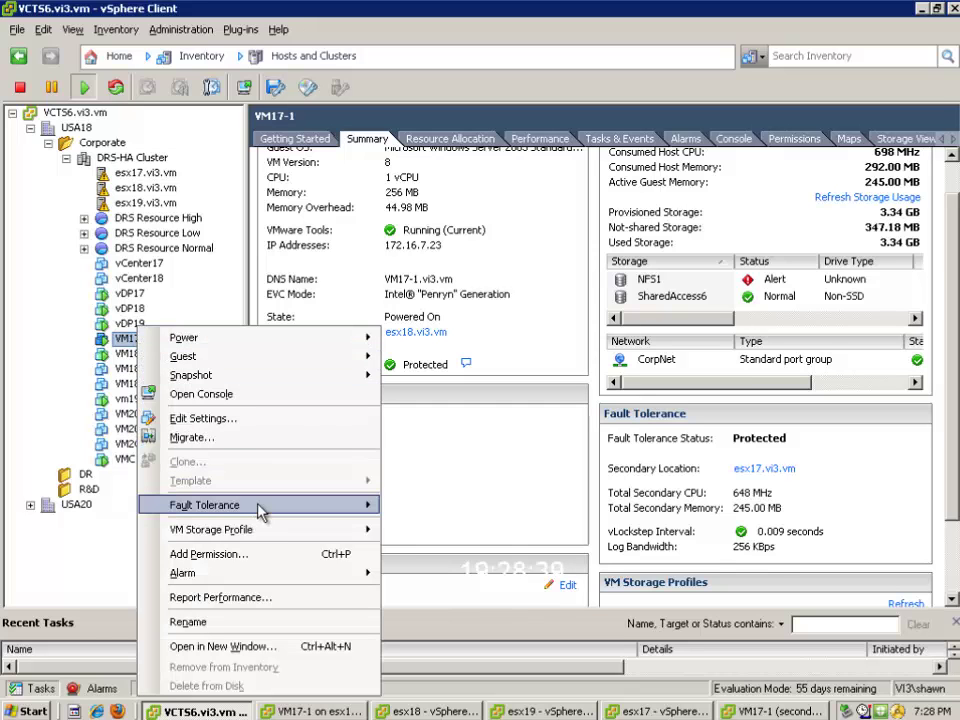
mouse_move(266, 515)
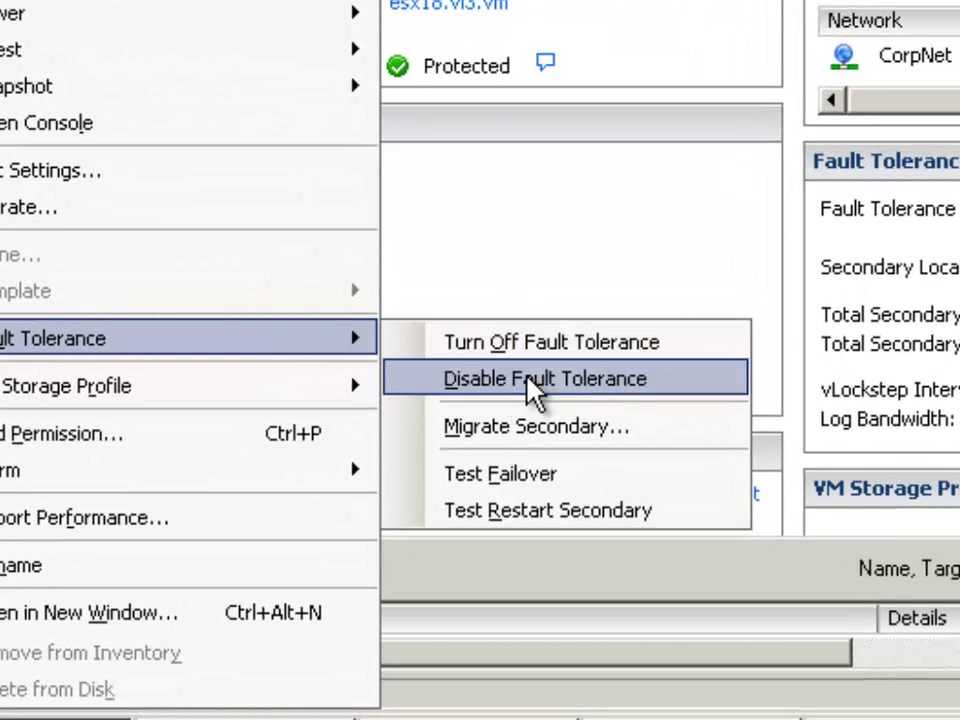
click(548, 430)
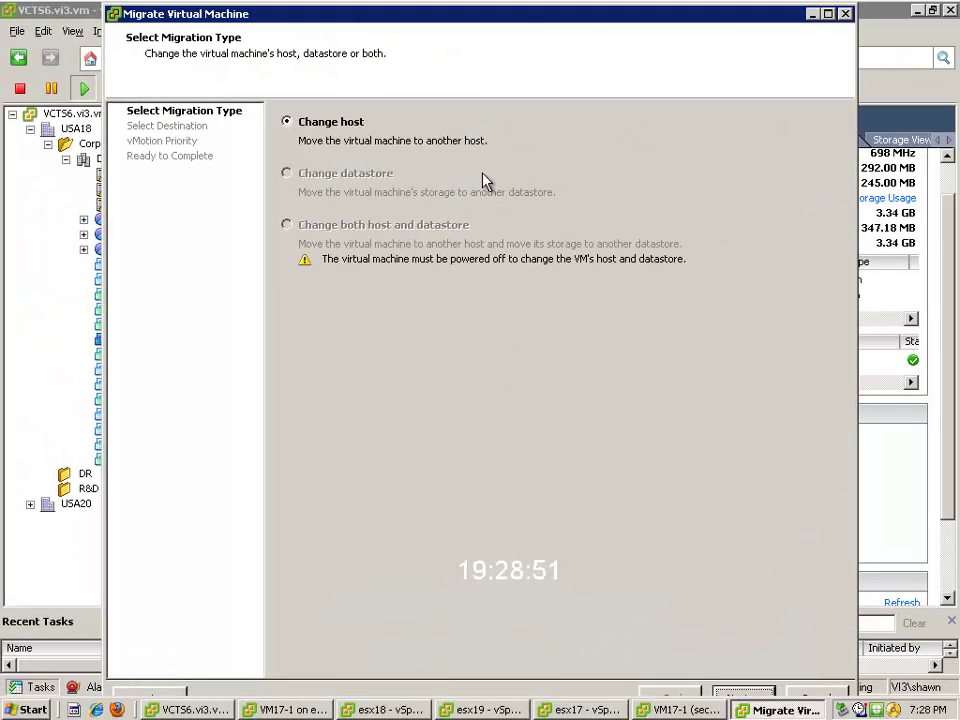
click(745, 693)
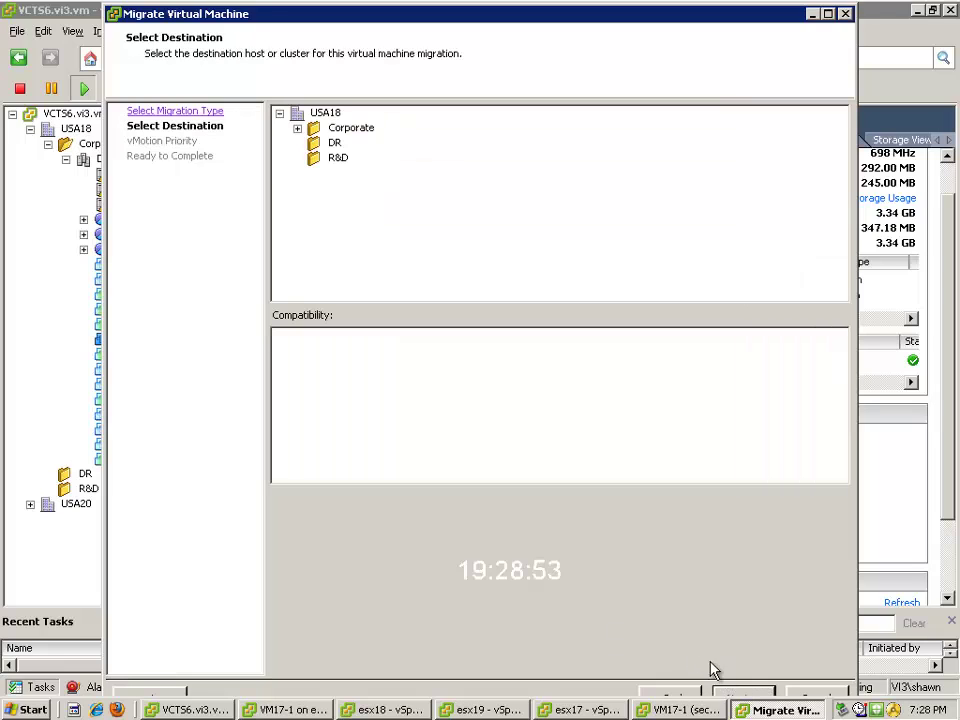
click(322, 112)
click(297, 128)
click(314, 143)
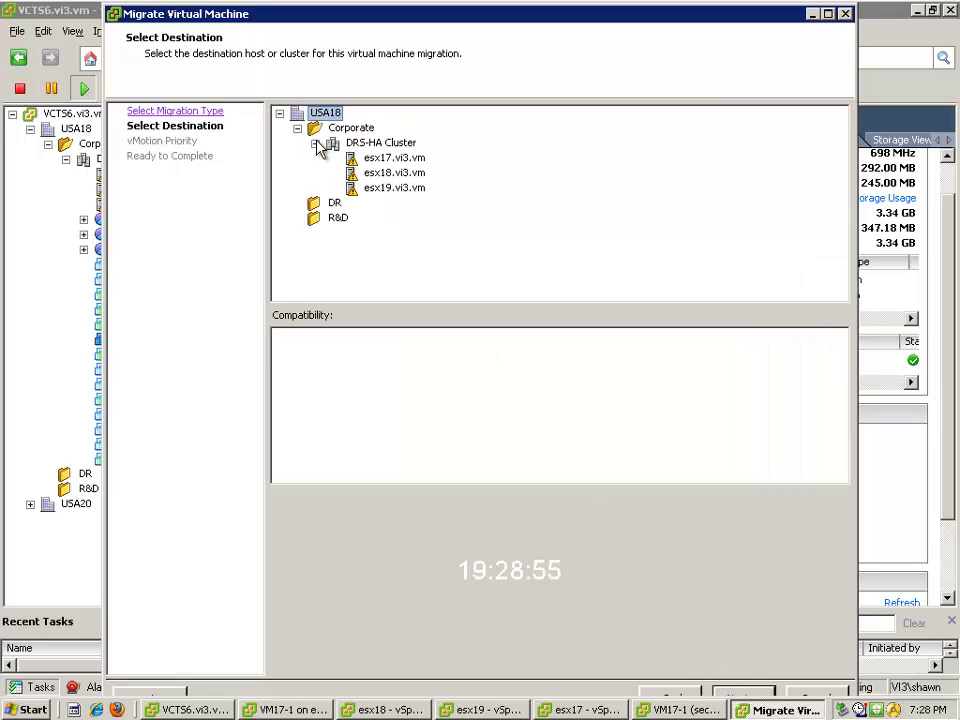
click(393, 189)
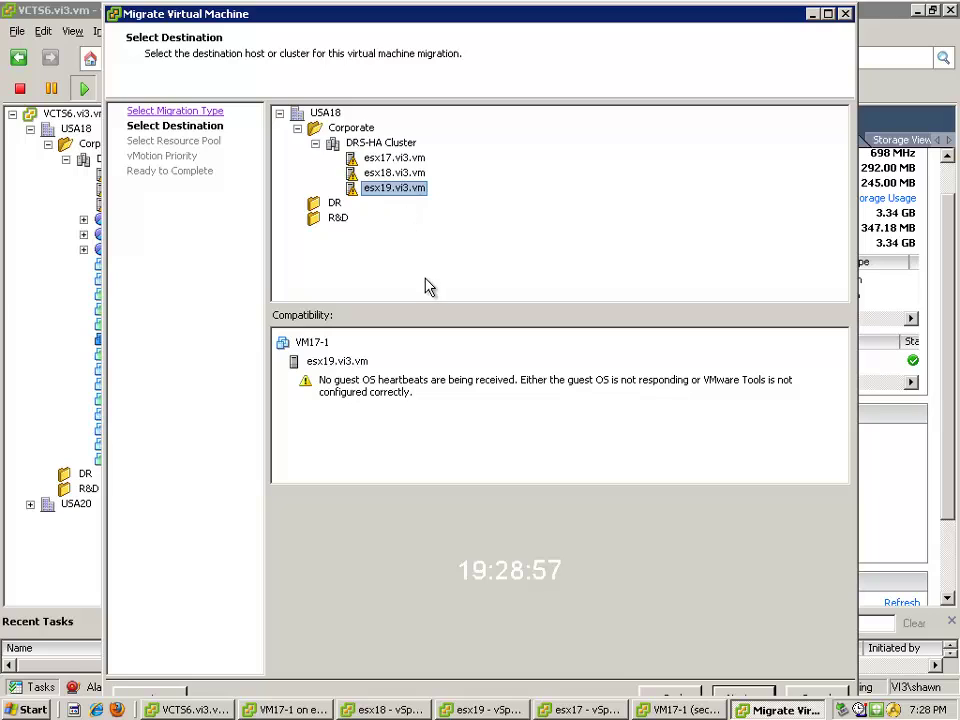
click(742, 694)
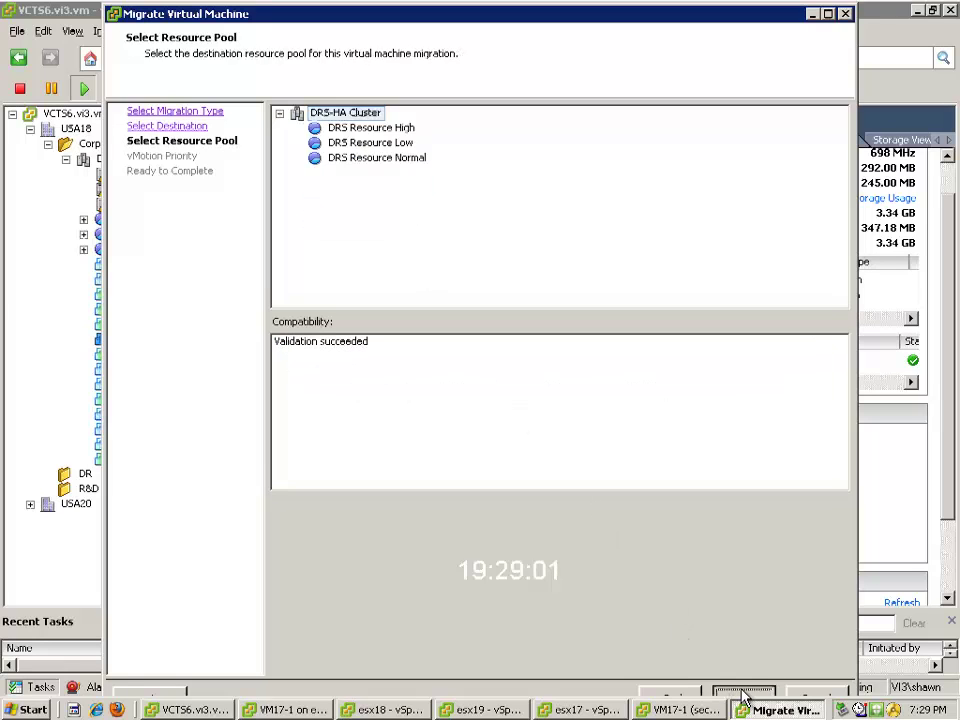
click(742, 694)
click(742, 694)
click(742, 694)
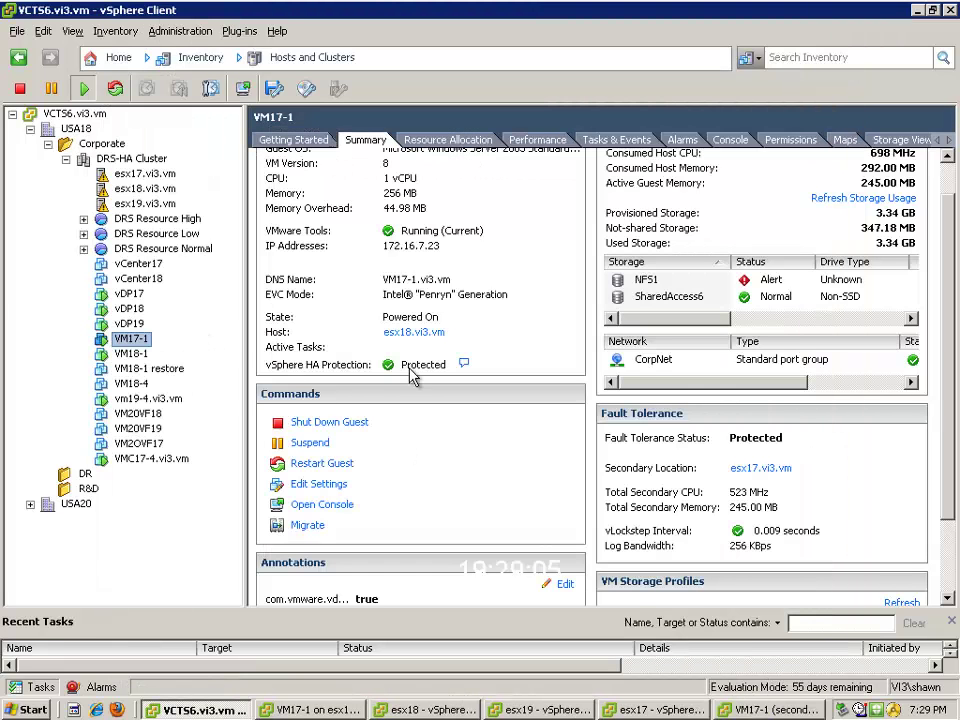
Check the VM17-1 (secondary) console and the esx17 host session, and return to VM17-1's summary in VCTS6.vi3.vm.
click(752, 708)
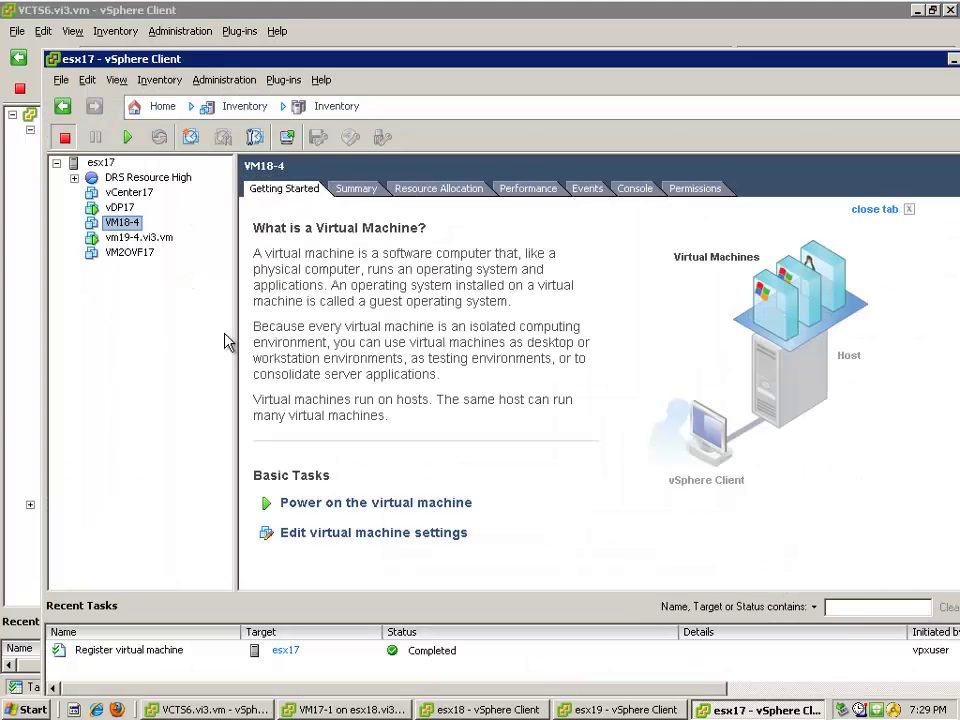
click(606, 712)
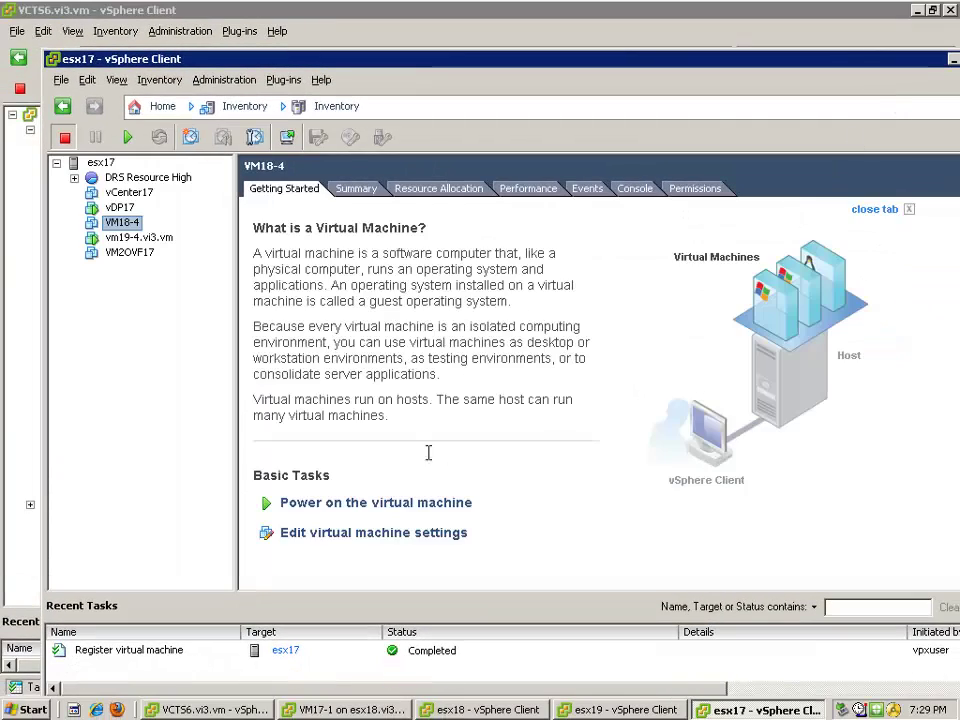
click(195, 709)
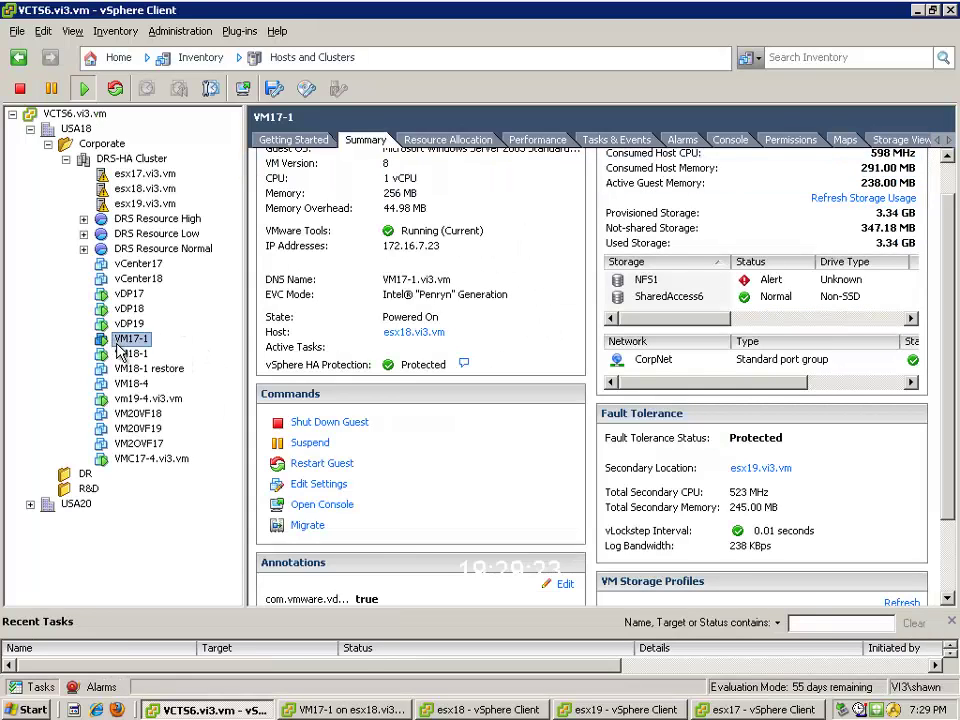
Run a Fault Tolerance failover test on VM17-1.
right_click(124, 343)
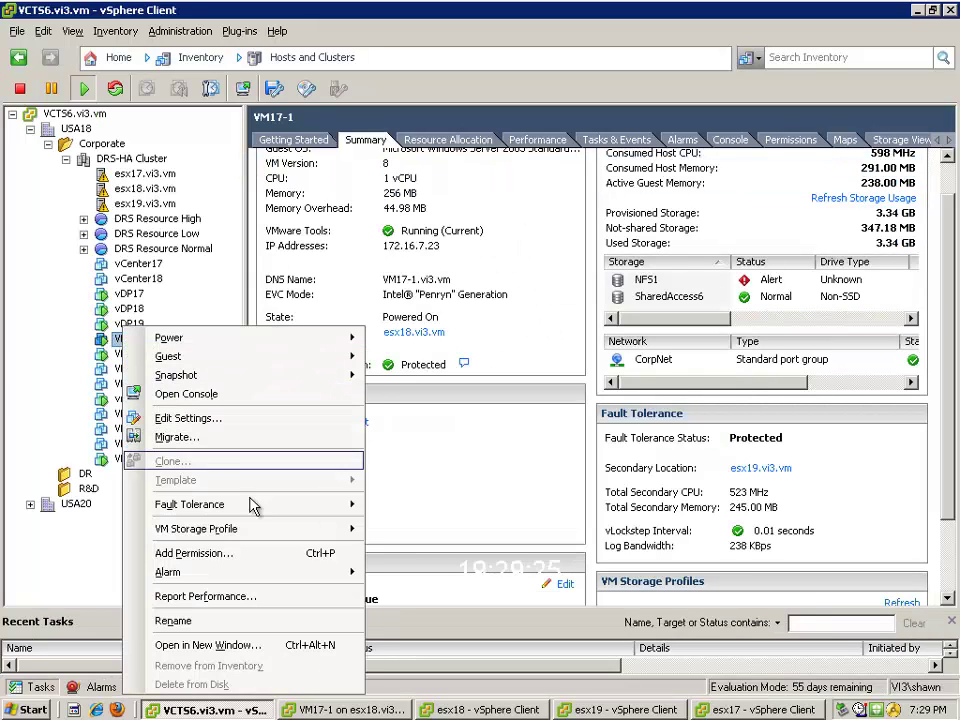
mouse_move(260, 511)
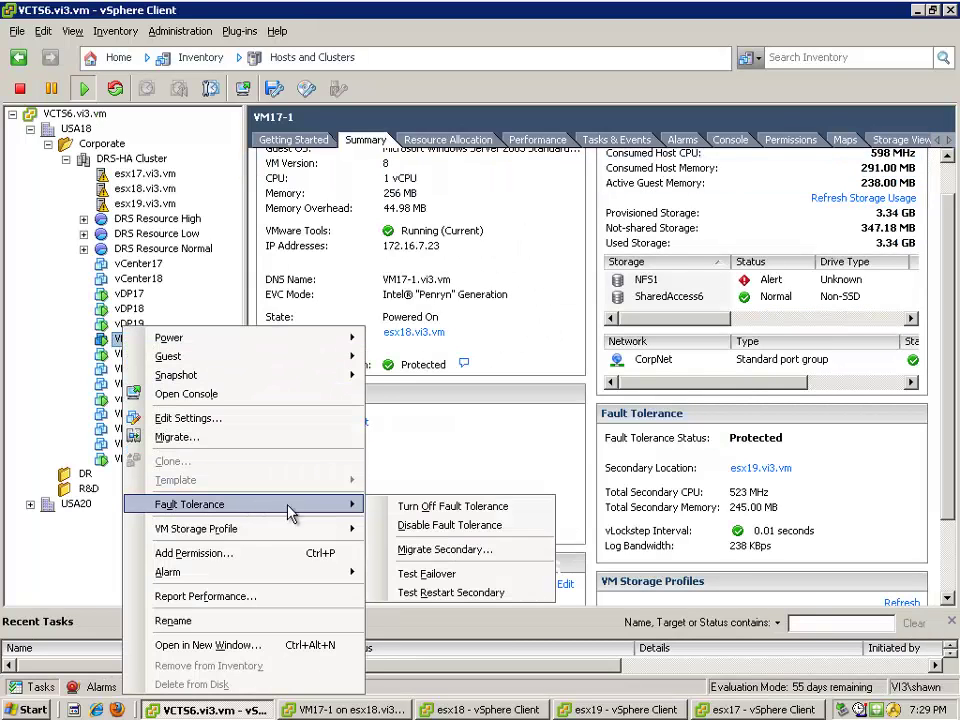
click(467, 578)
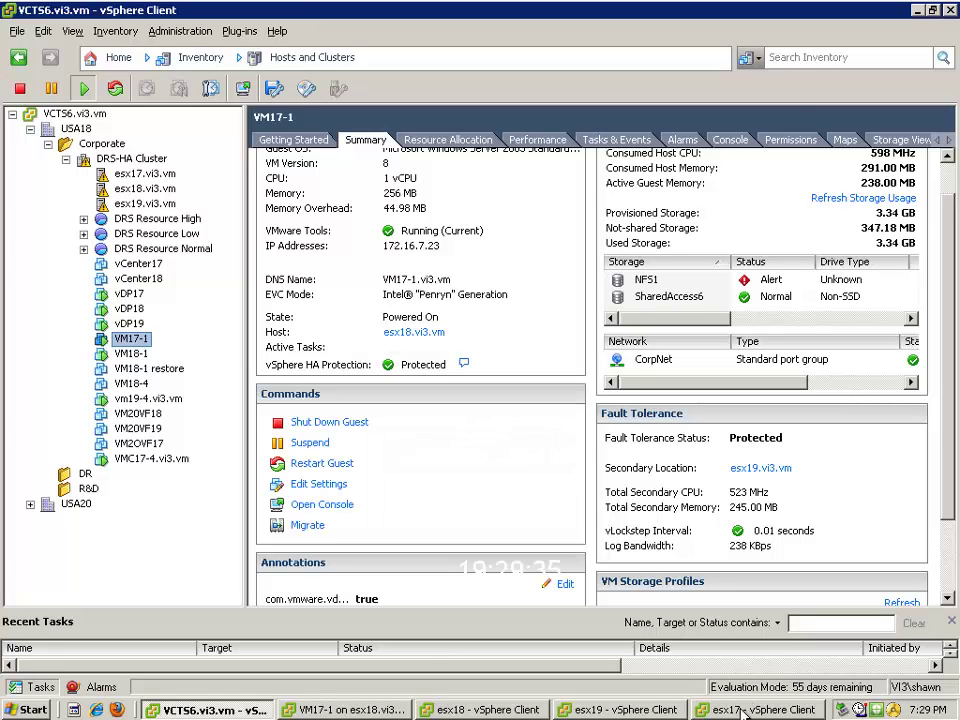
Check the VM17-1 console and the esx17 inventory after the failover test, and review VM17-1's Fault Tolerance commands in VCTS6.
click(370, 709)
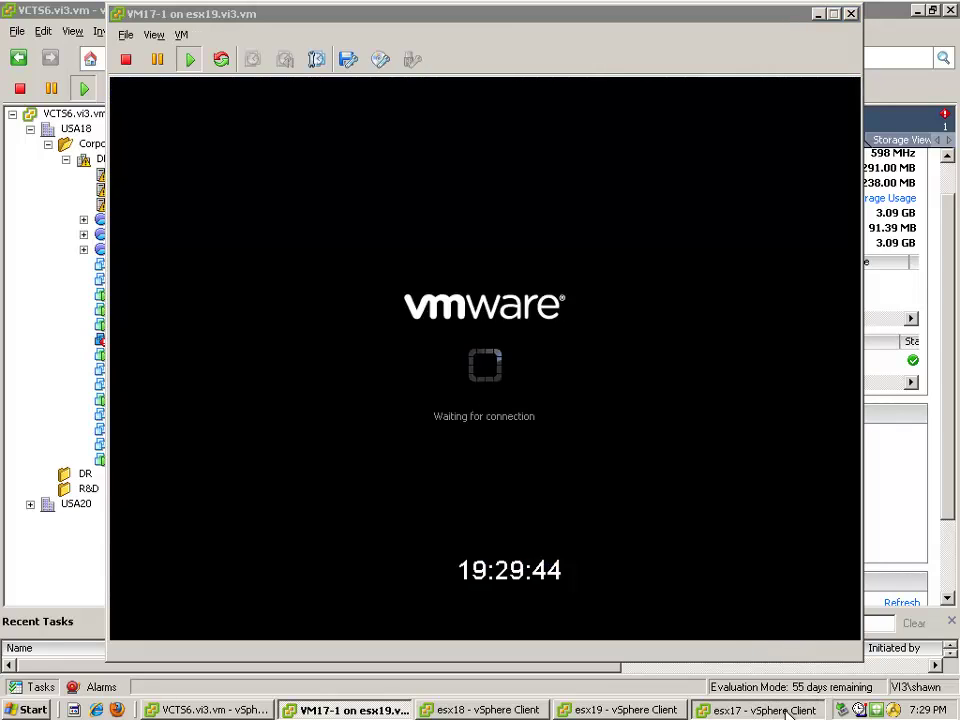
click(765, 710)
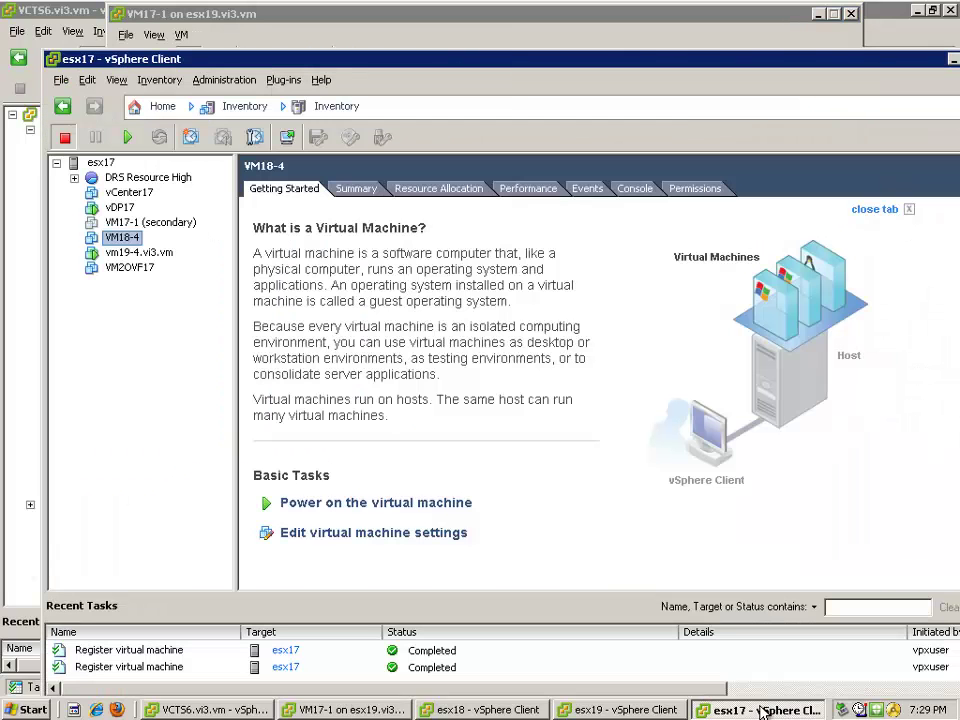
click(22, 330)
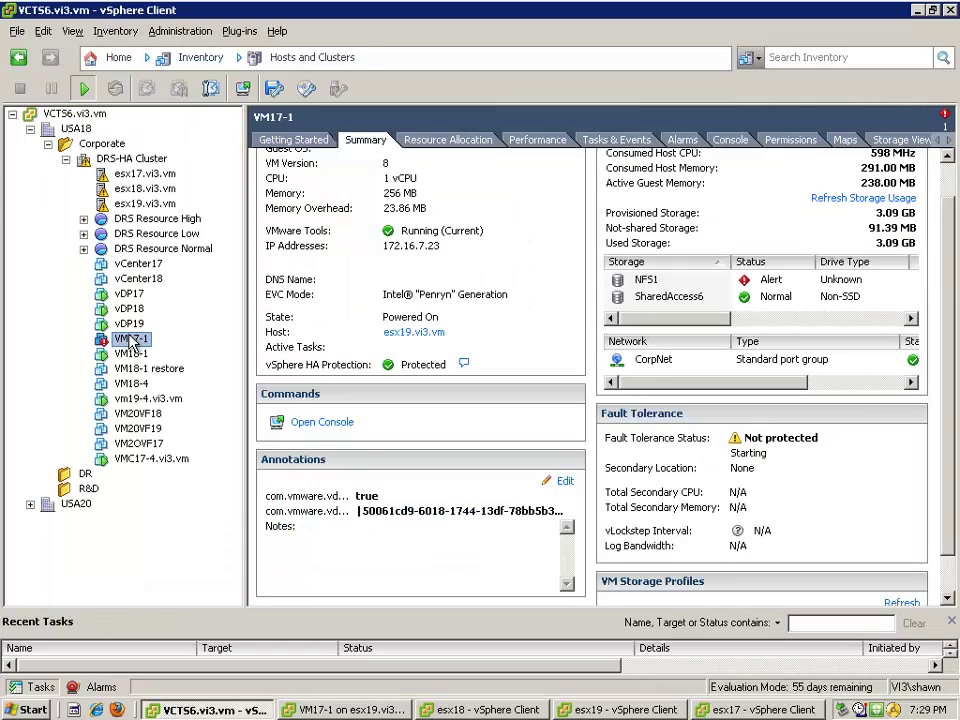
right_click(130, 342)
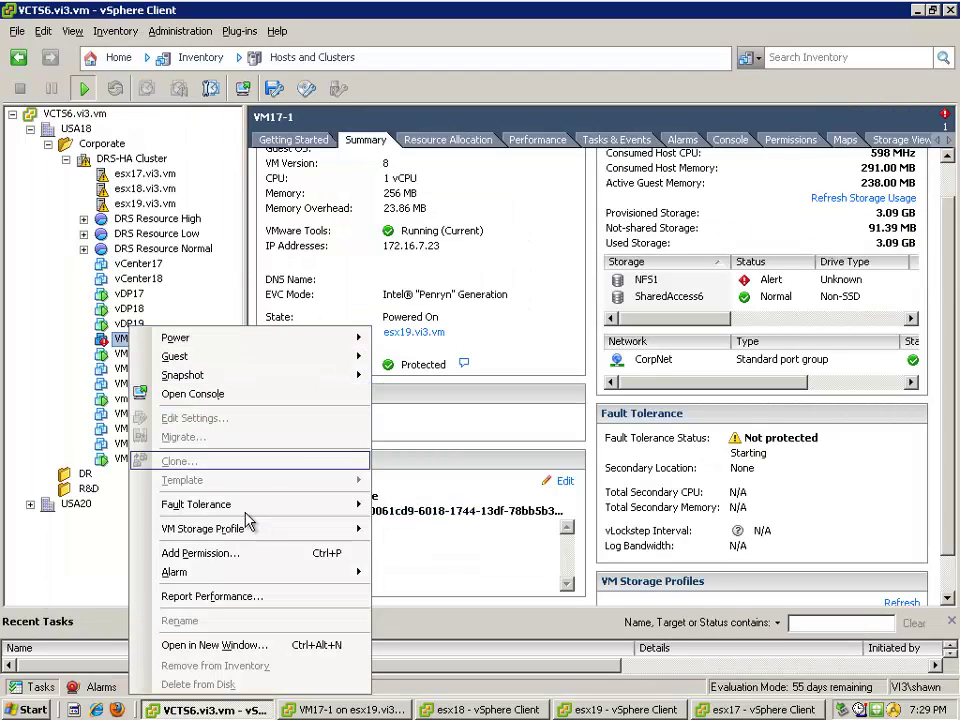
mouse_move(272, 512)
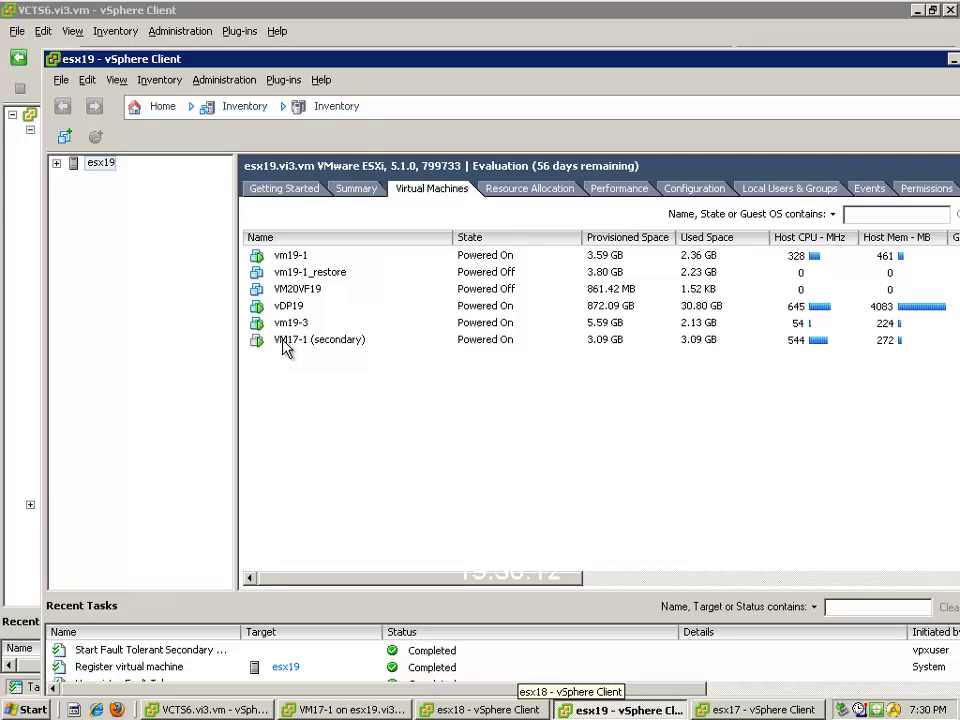
Open the console of VM17-1 (secondary) from the esx19 session, check the playing video, and close that console.
click(285, 341)
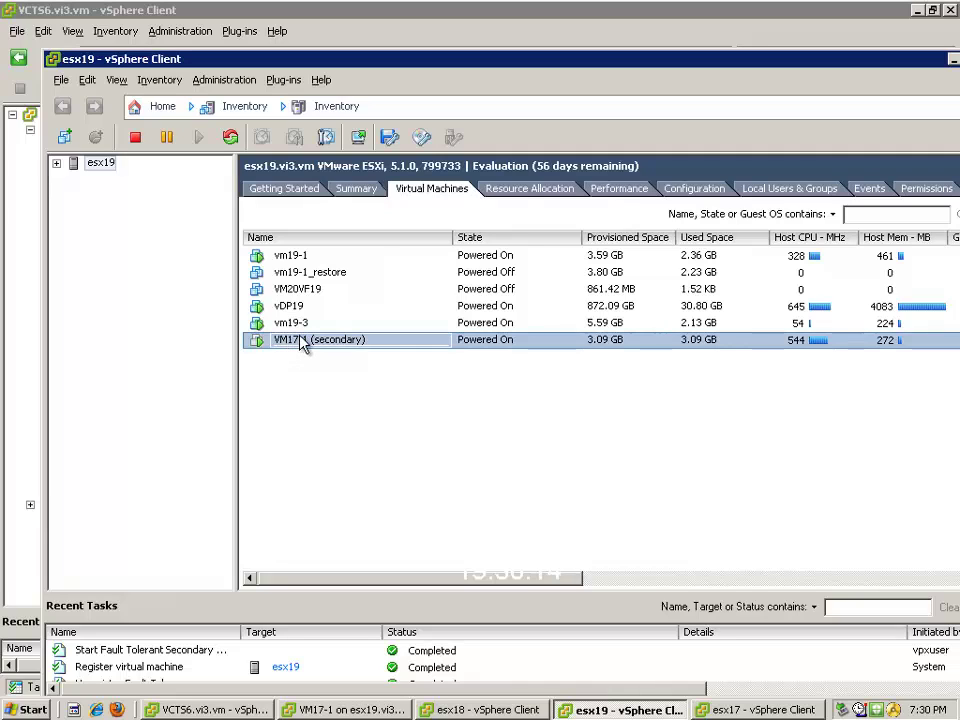
right_click(303, 344)
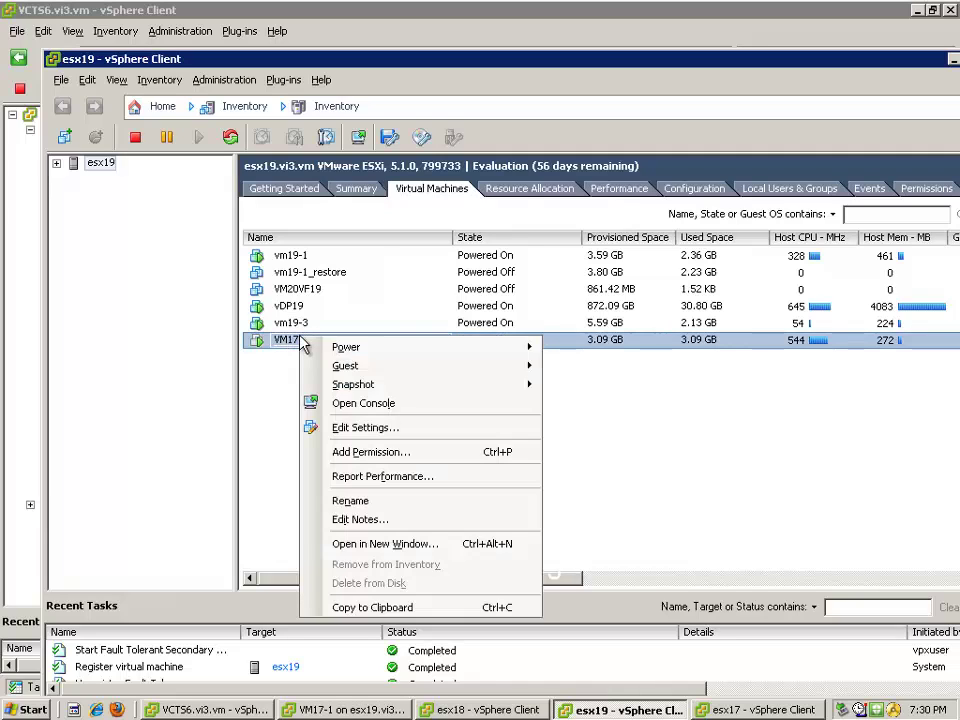
click(340, 401)
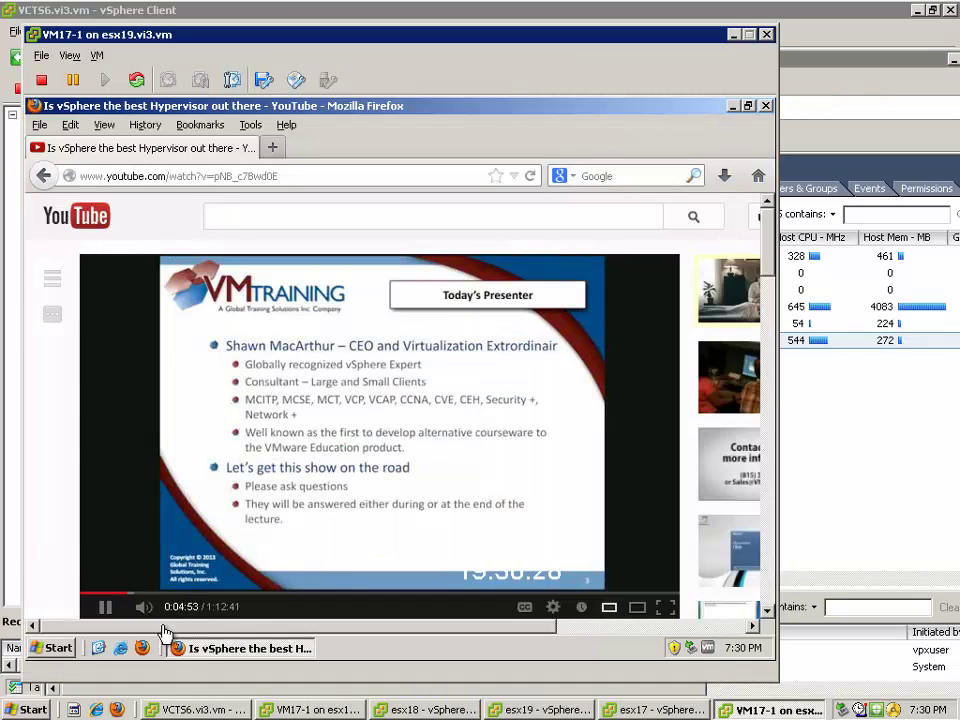
click(732, 36)
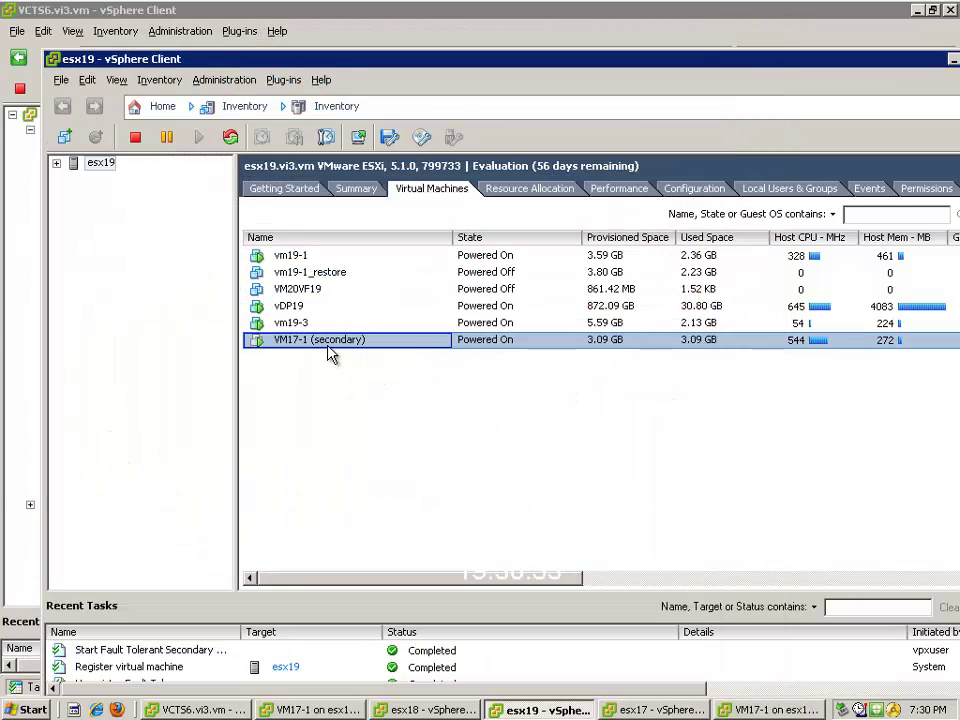
right_click(785, 710)
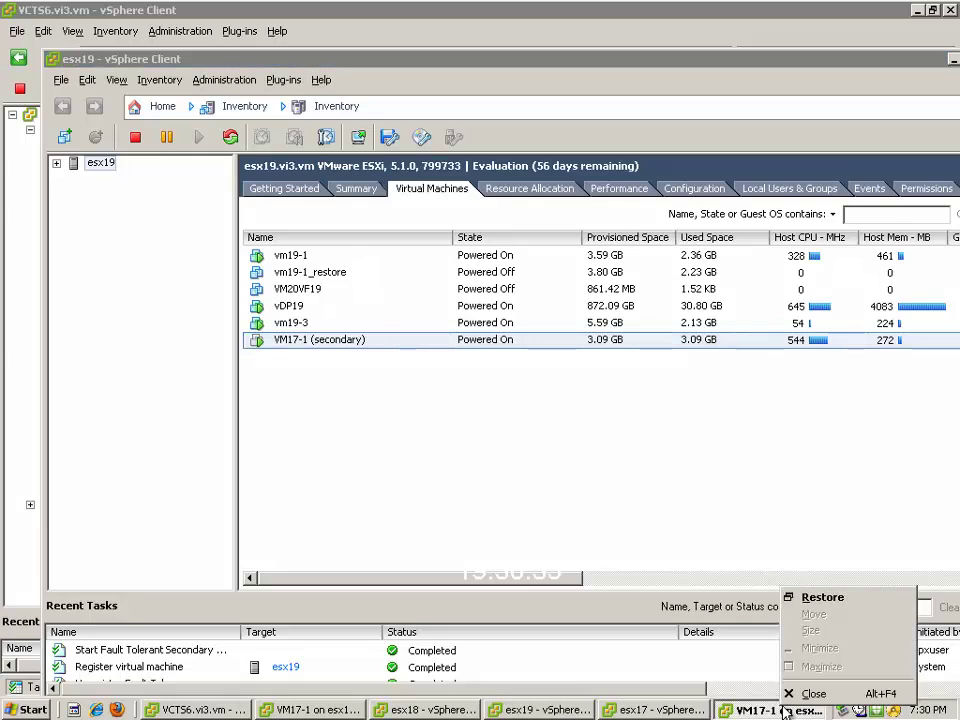
click(813, 693)
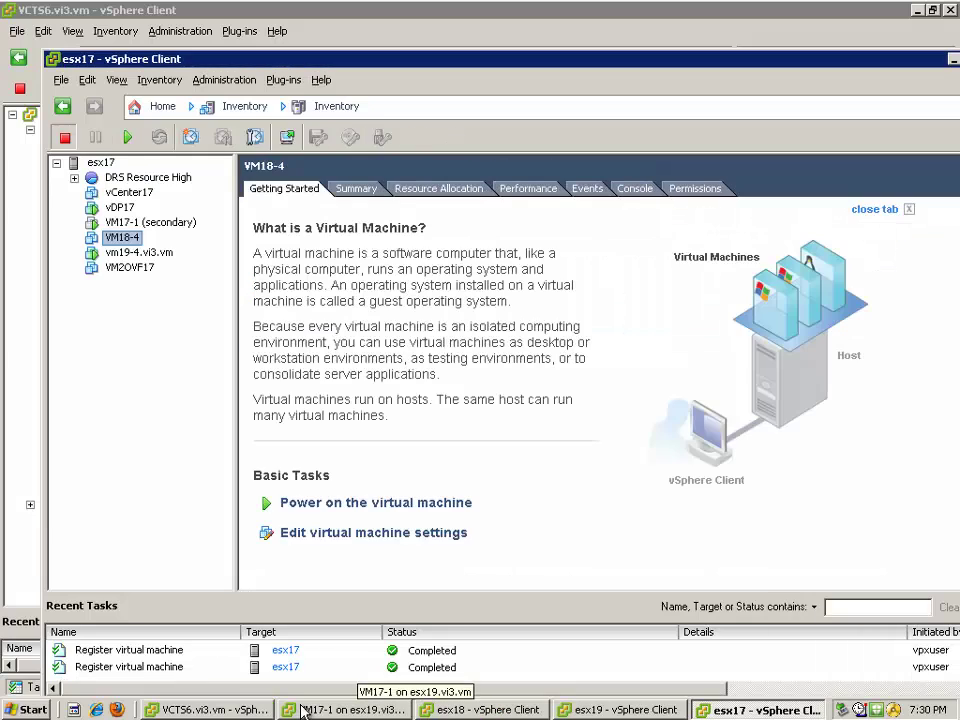
Review VM17-1's Fault Tolerance status in VCTS6 and the host commands offered for esx19 in its own session.
click(205, 710)
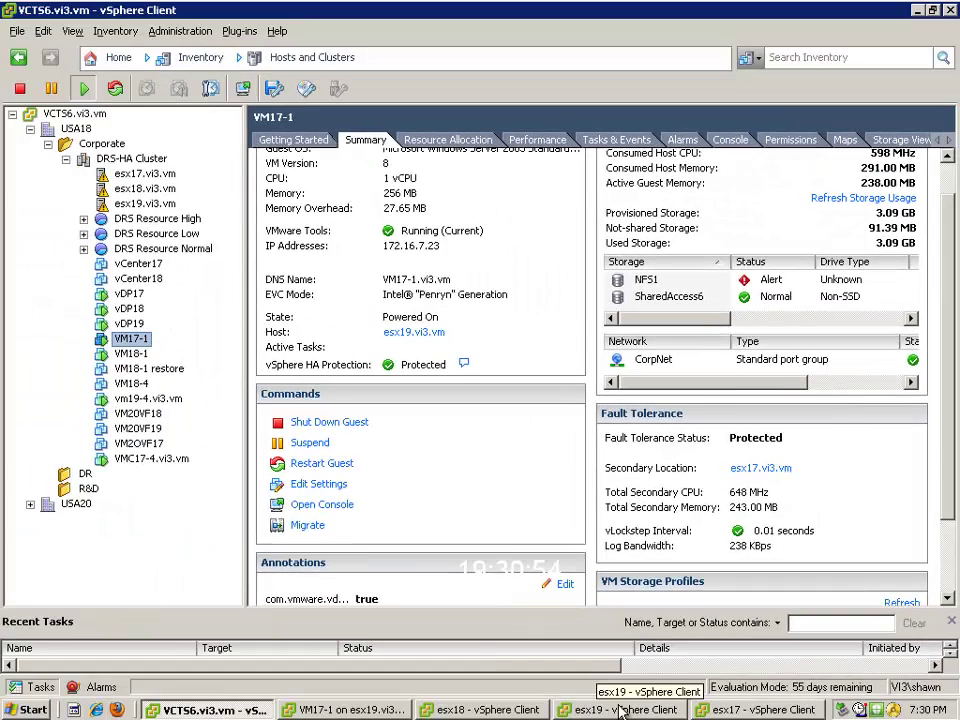
click(620, 711)
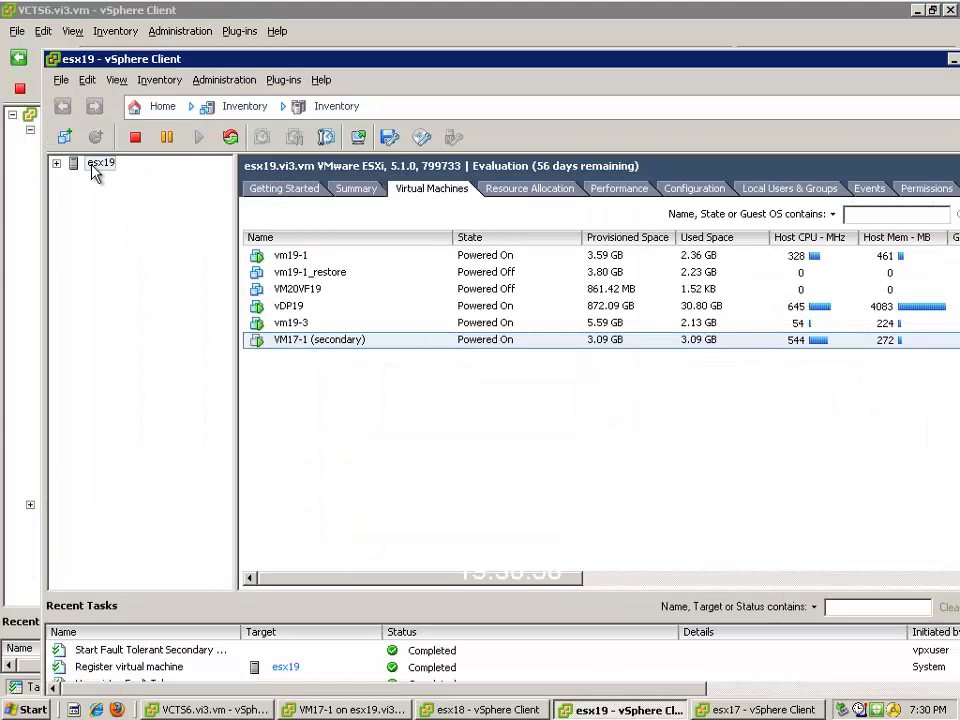
right_click(96, 170)
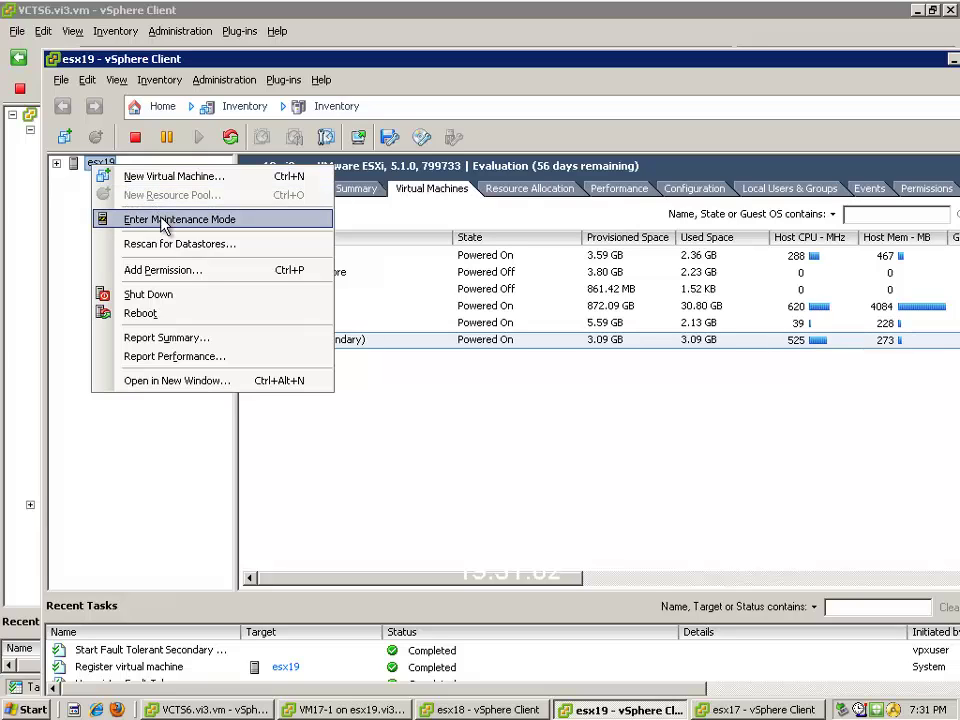
click(316, 475)
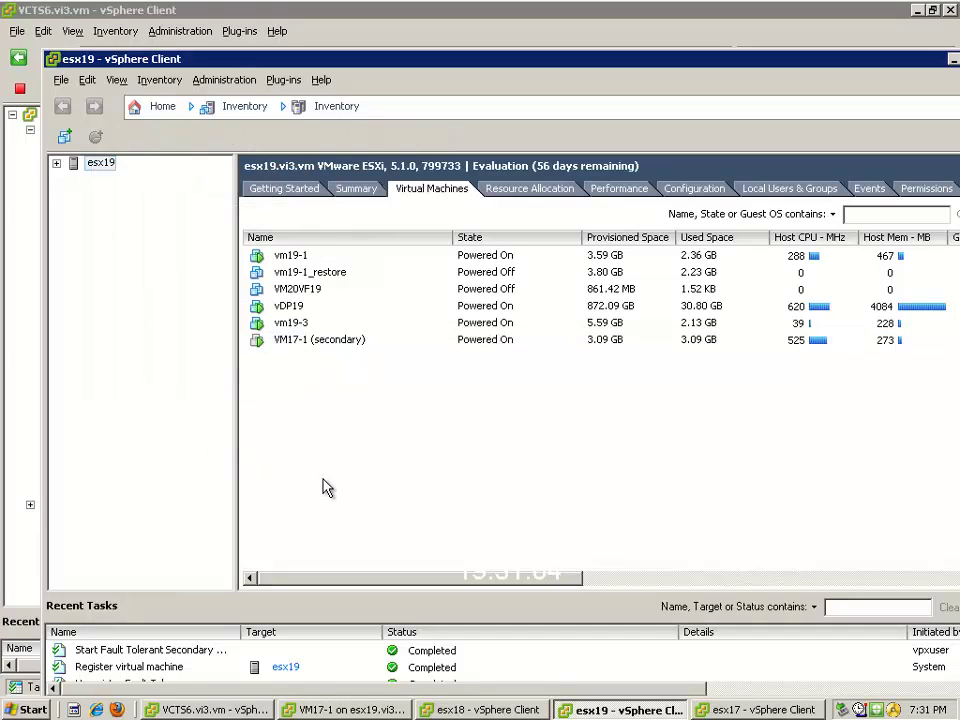
Open drac19.vi3.vm in Internet Explorer and log in to the Dell Remote Access Controller with the account's username and password.
click(96, 710)
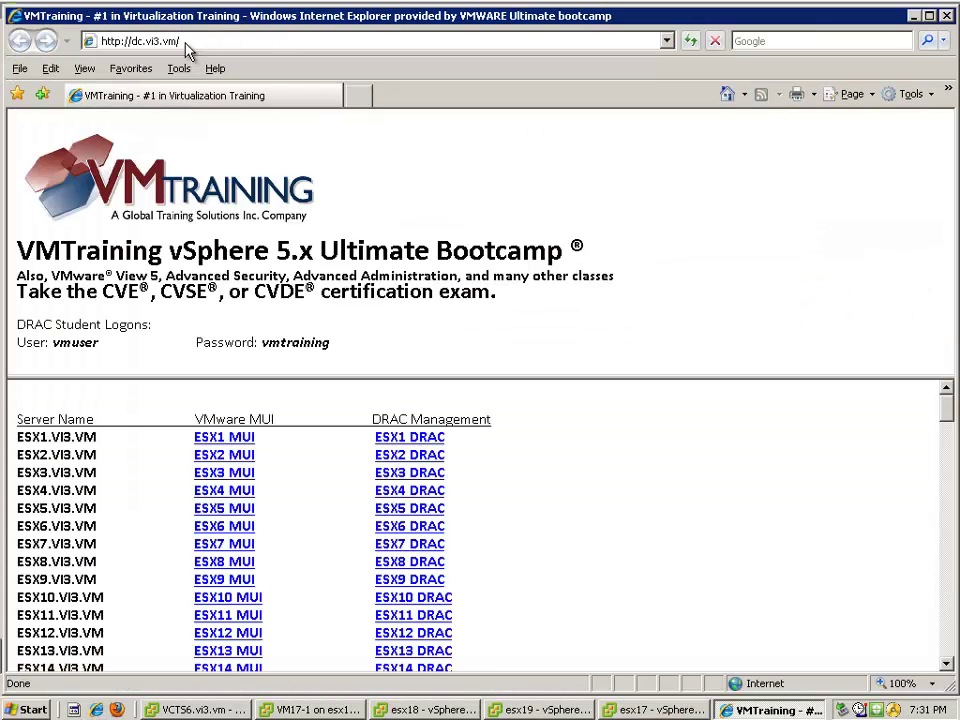
click(183, 41)
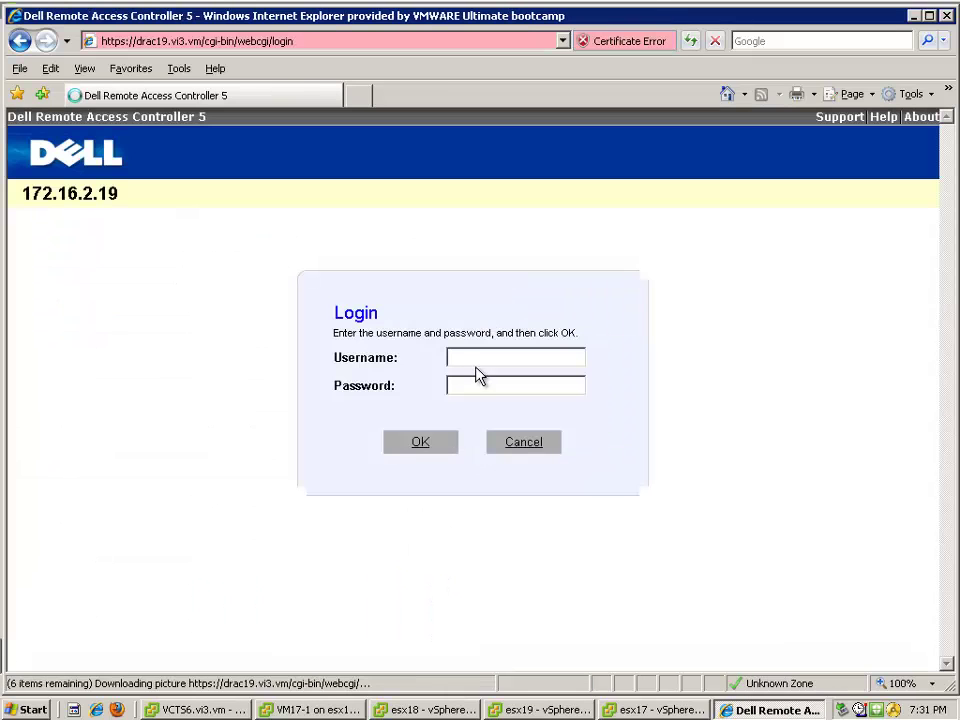
click(472, 352)
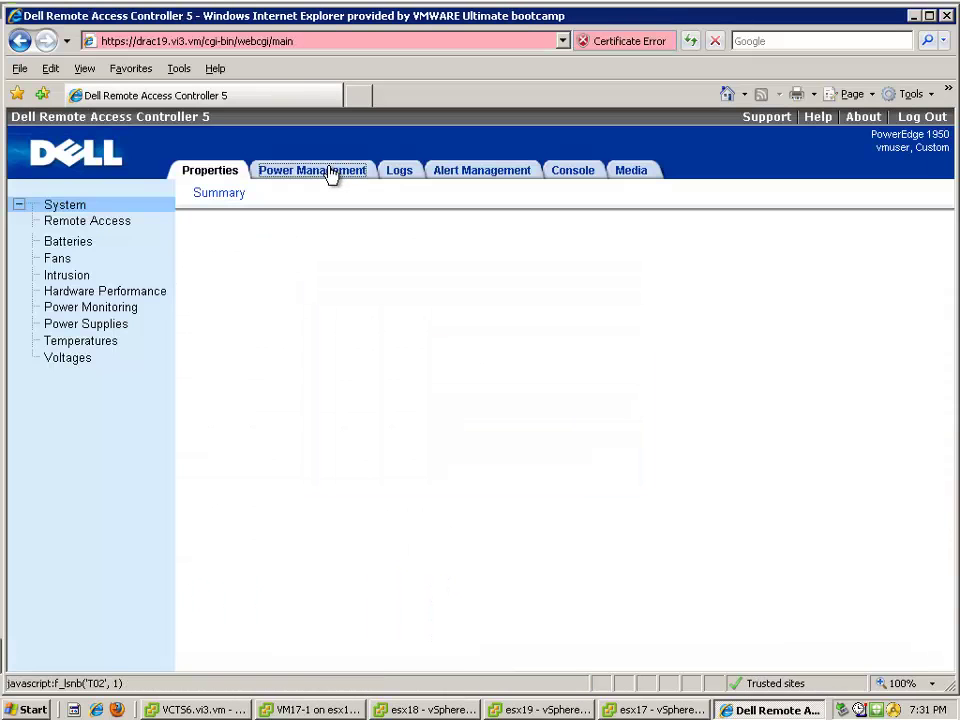
Power off the esx19 server through the remote controller's power management and confirm the server control action.
click(332, 171)
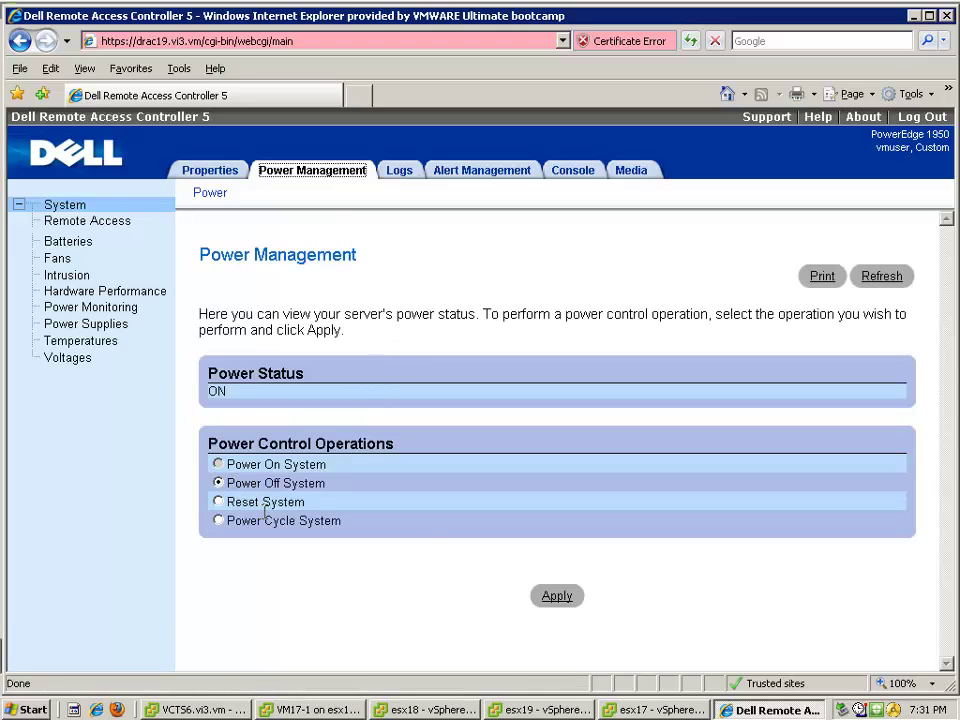
click(555, 598)
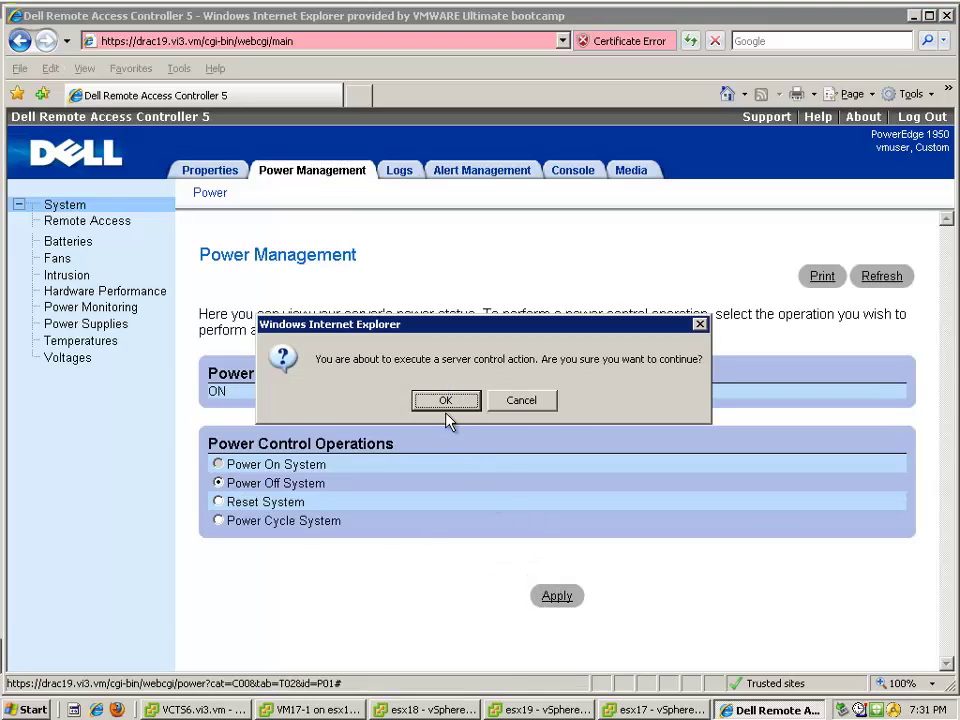
click(446, 403)
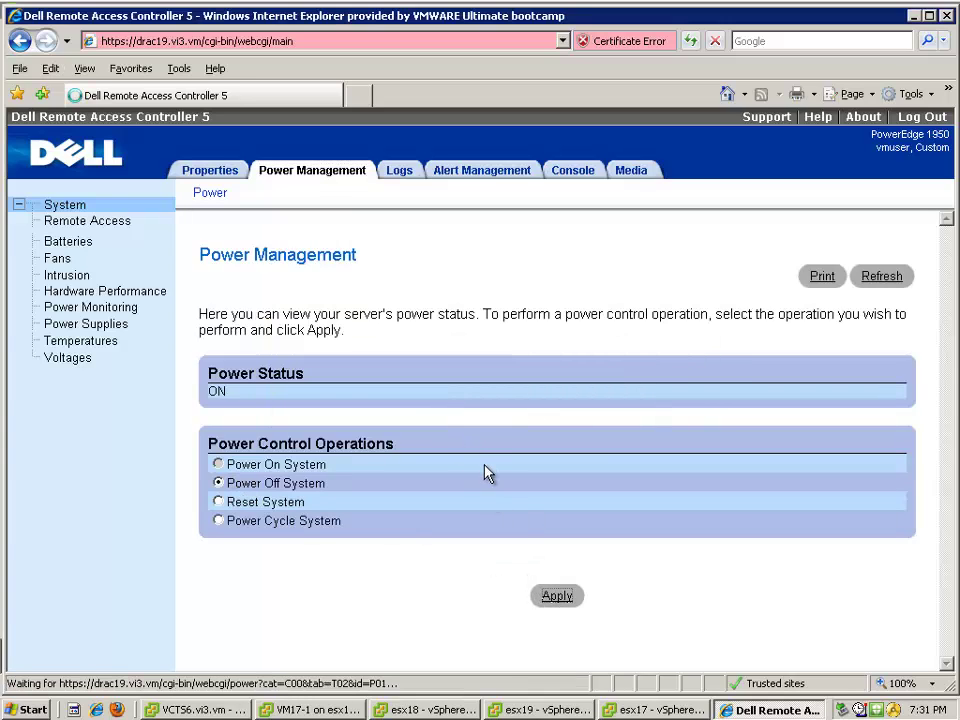
Check the server's power status, the VM17-1 console and VM17-1's Fault Tolerance details in VCTS6 after the host power-off.
click(196, 711)
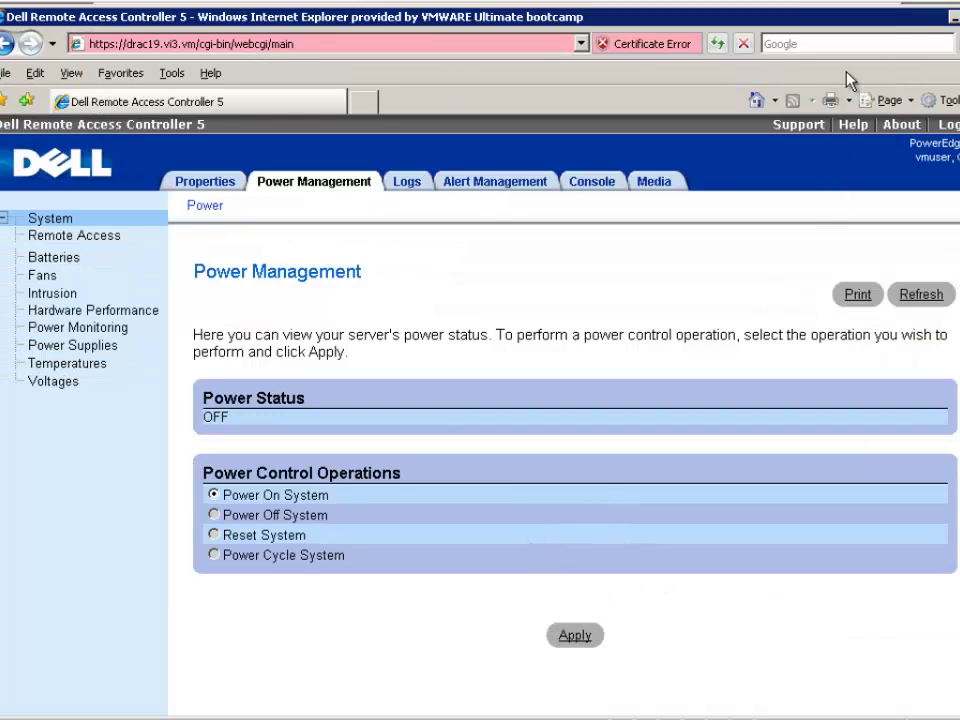
click(953, 17)
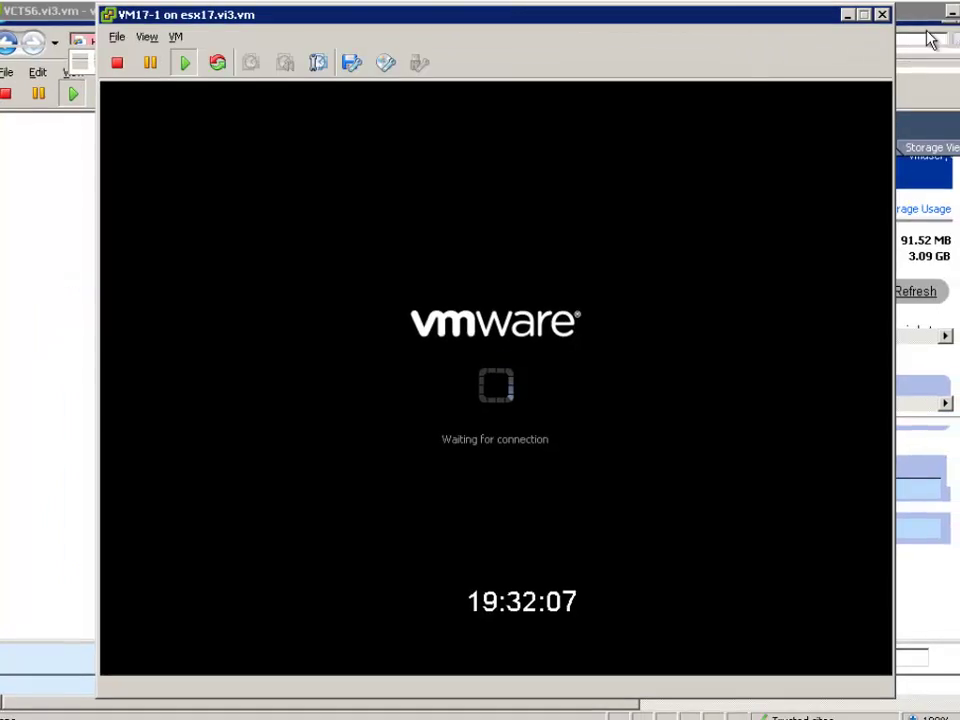
click(95, 10)
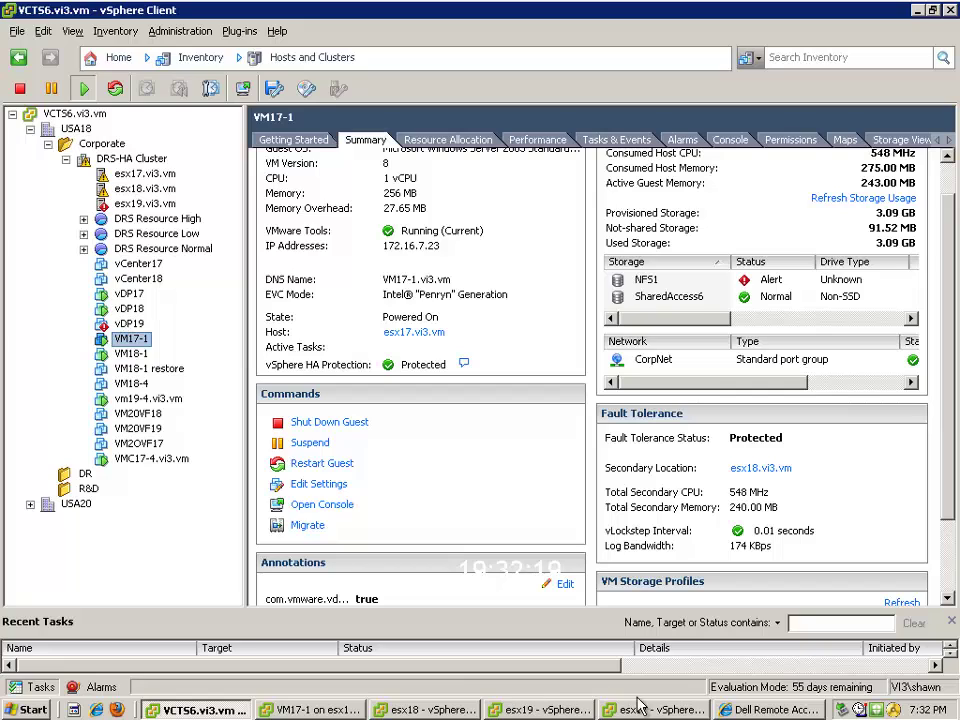
click(310, 709)
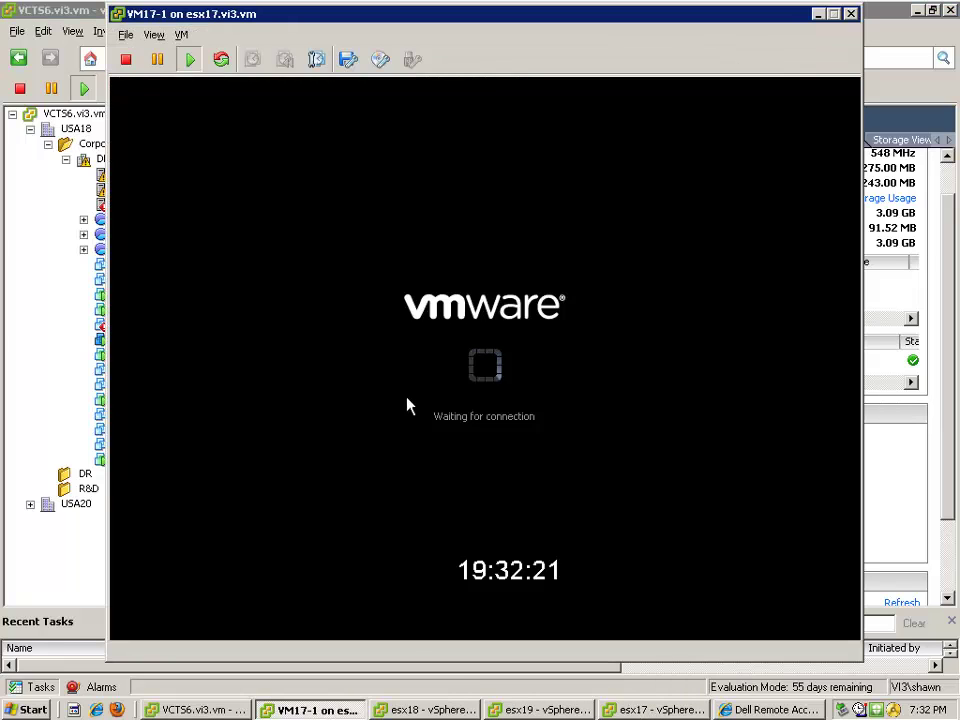
click(67, 8)
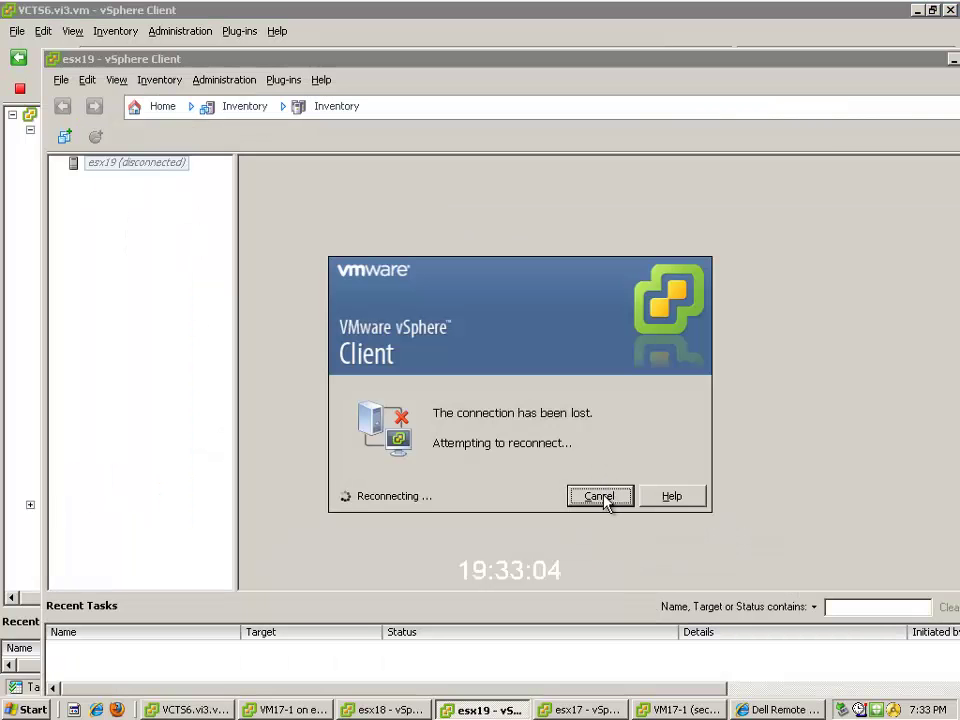
Cancel the reconnection attempt of the esx19 session and close its login window.
click(601, 497)
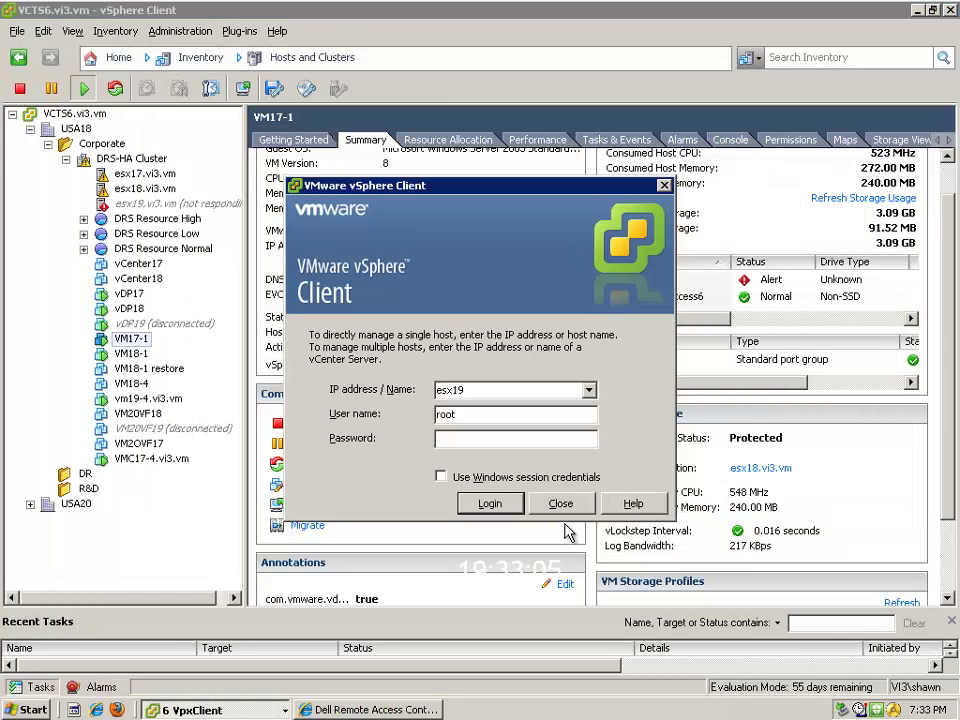
click(562, 505)
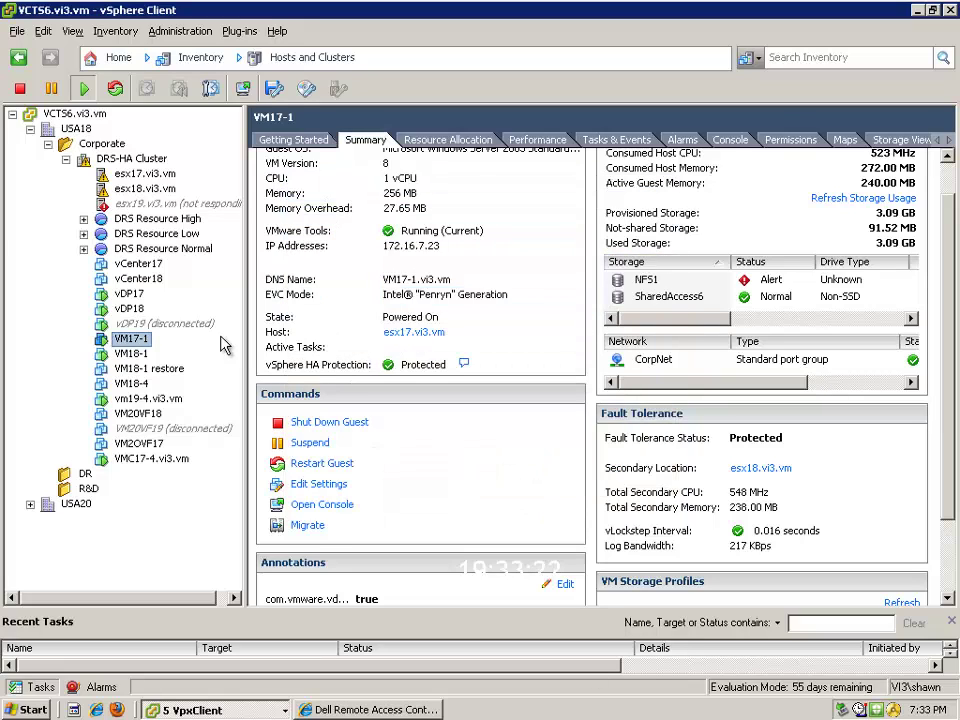
Open VM17-1's console to check the video playback, minimize it, and look at the VM's Fault Tolerance options.
right_click(130, 341)
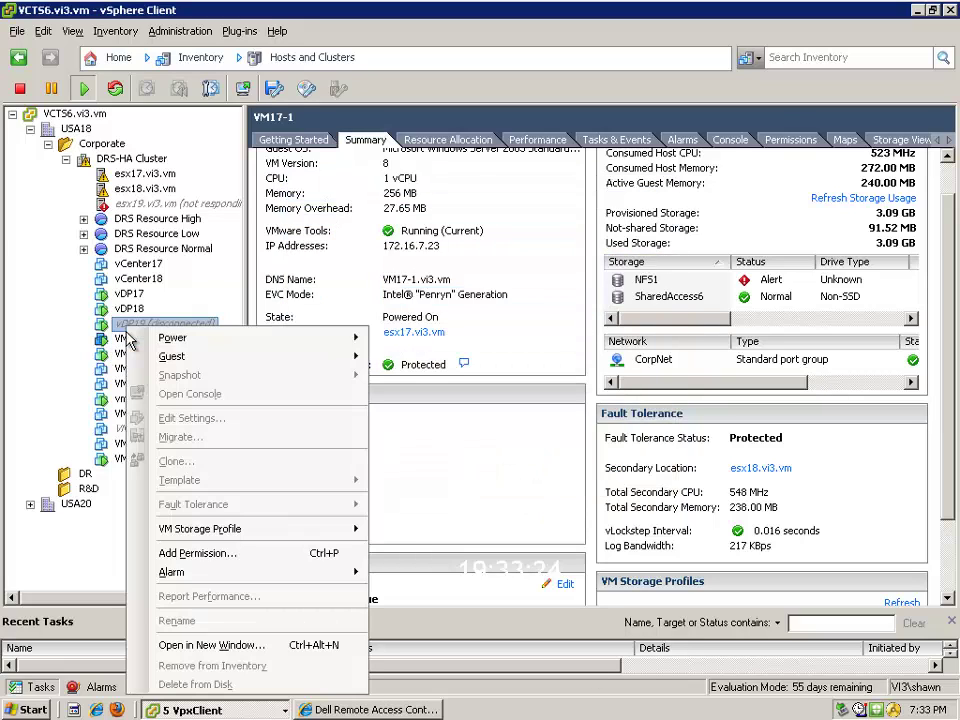
click(126, 340)
right_click(122, 340)
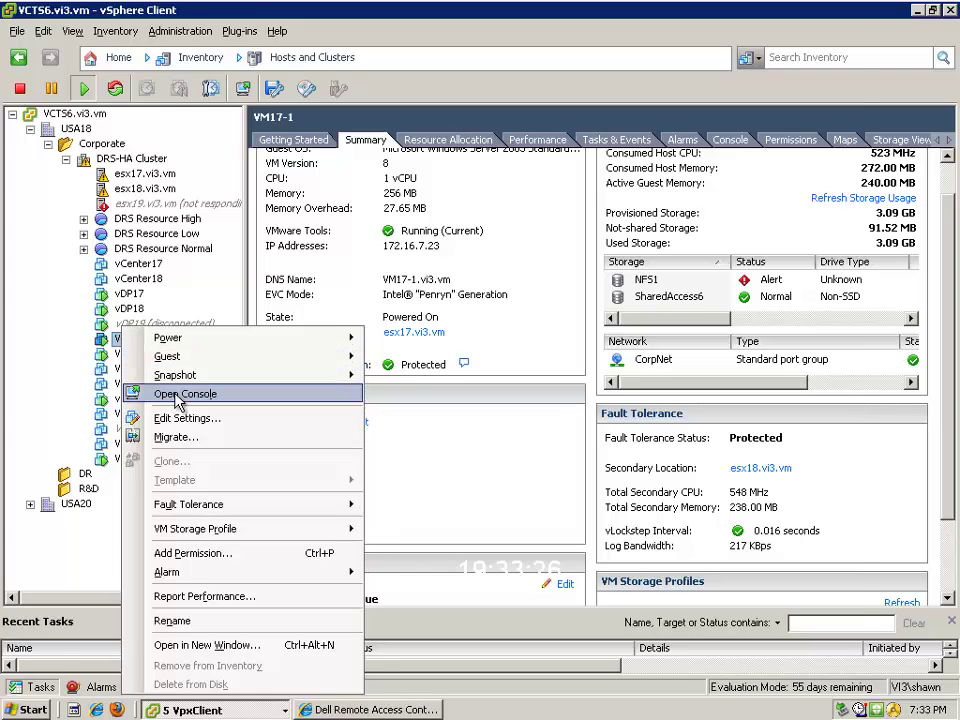
click(180, 394)
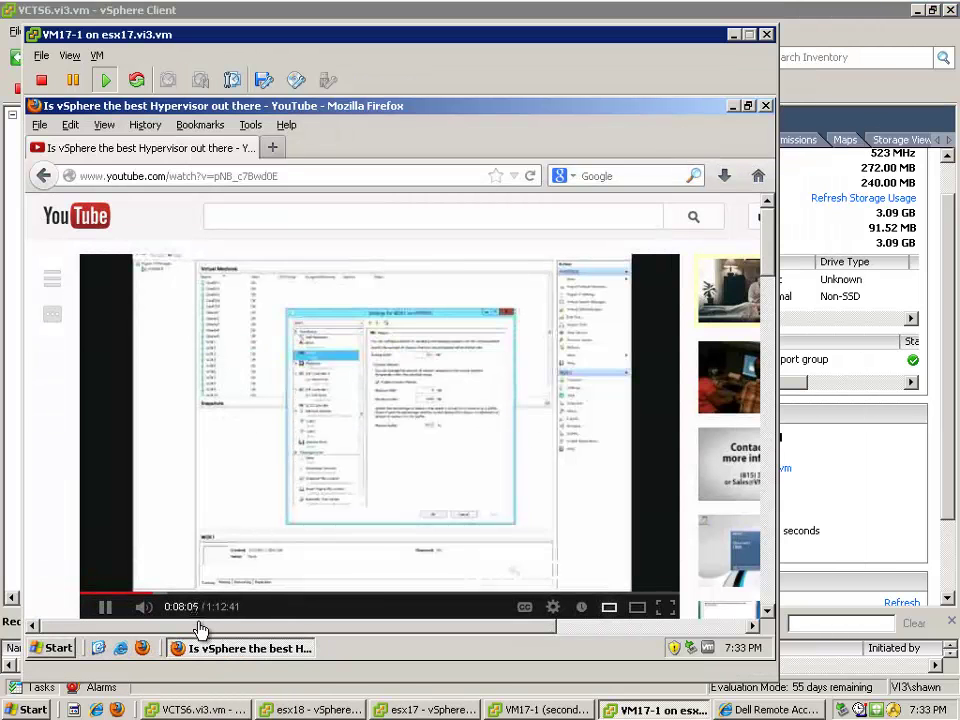
click(733, 36)
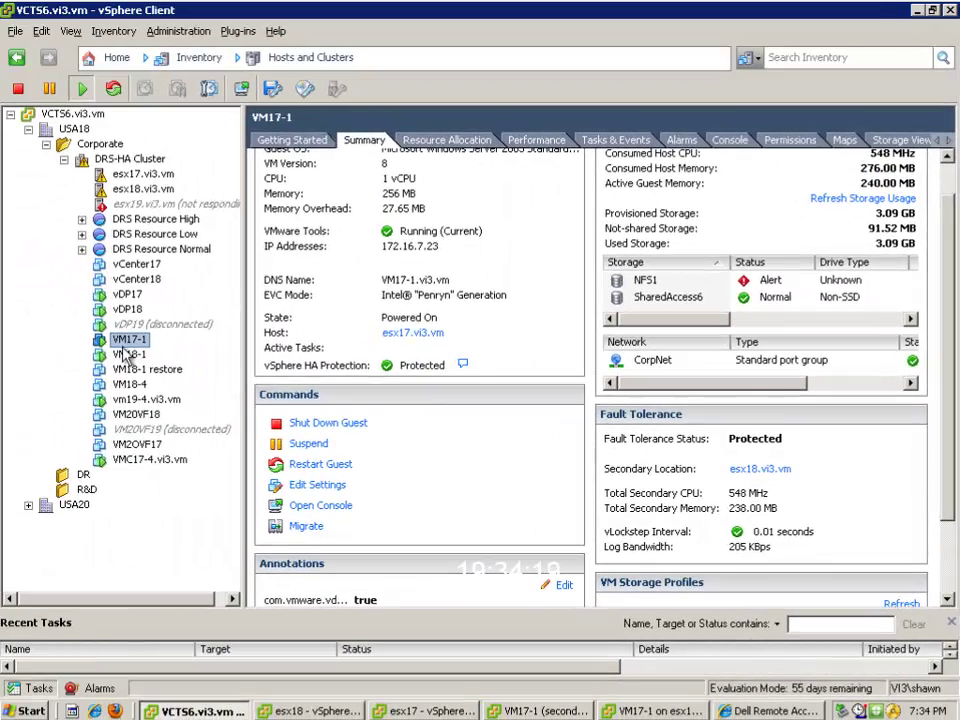
right_click(124, 341)
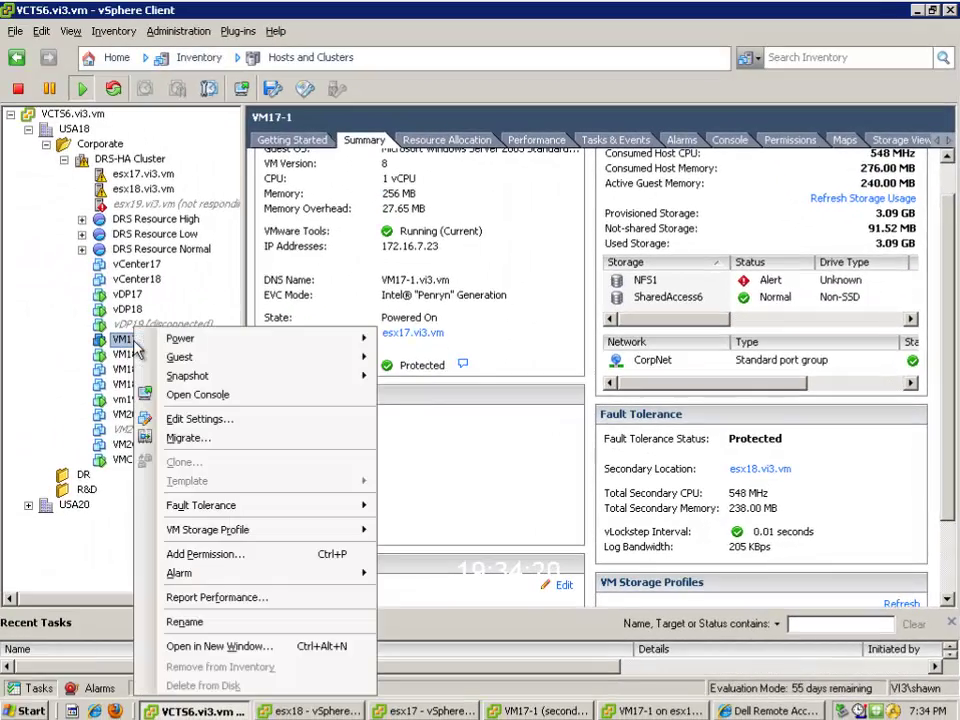
mouse_move(355, 506)
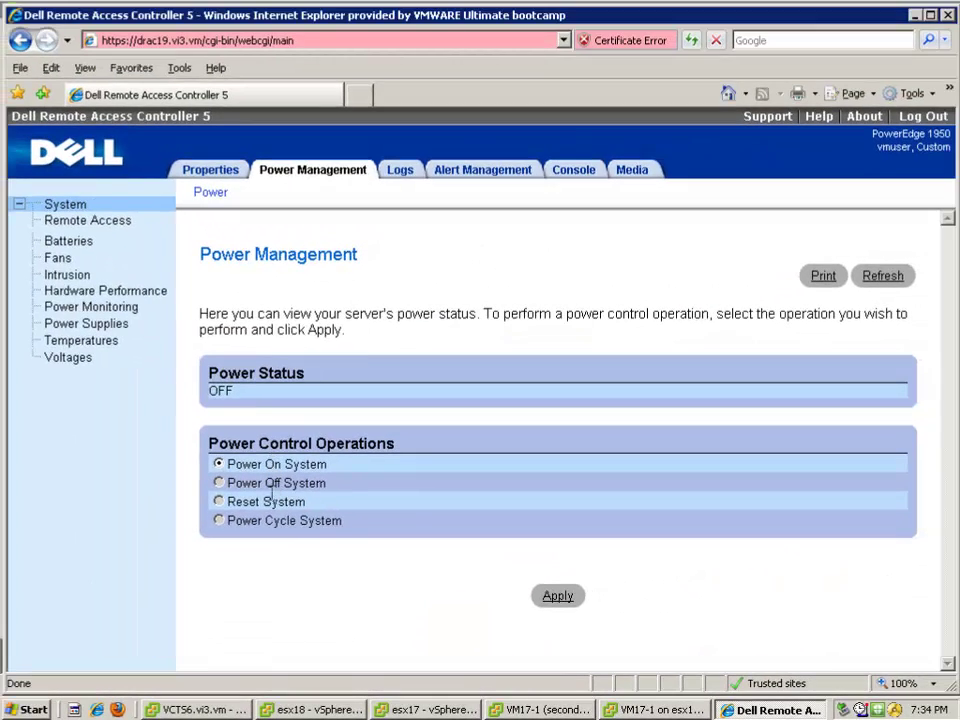
Power on the esx19 server in the Dell Remote Access Controller, confirm the action, and return to the VCTS6 vSphere Client.
click(566, 598)
click(447, 401)
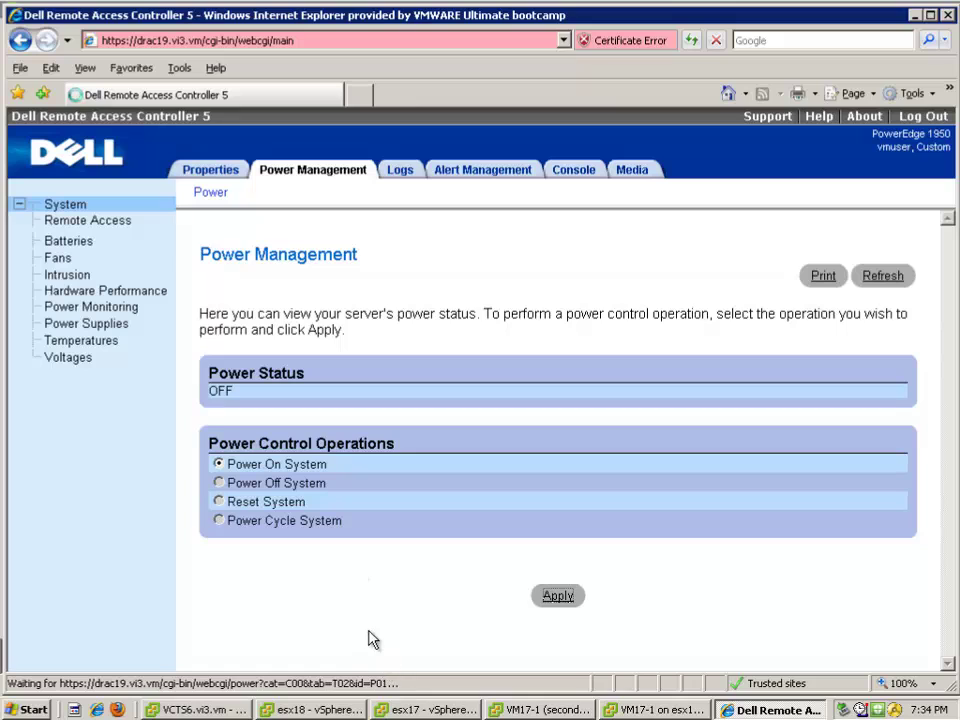
click(200, 709)
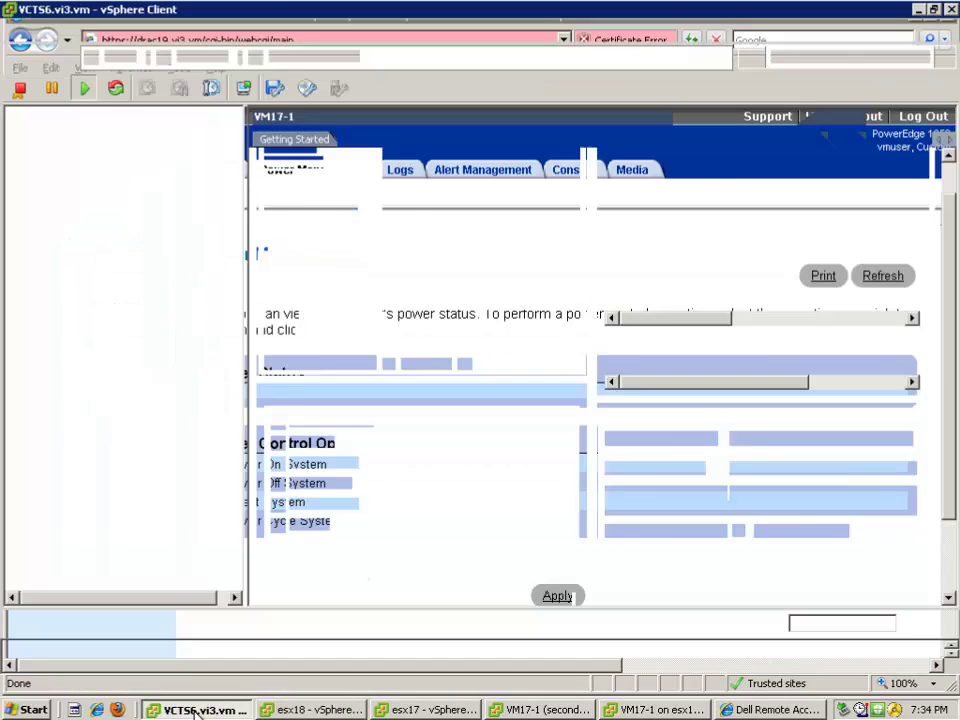